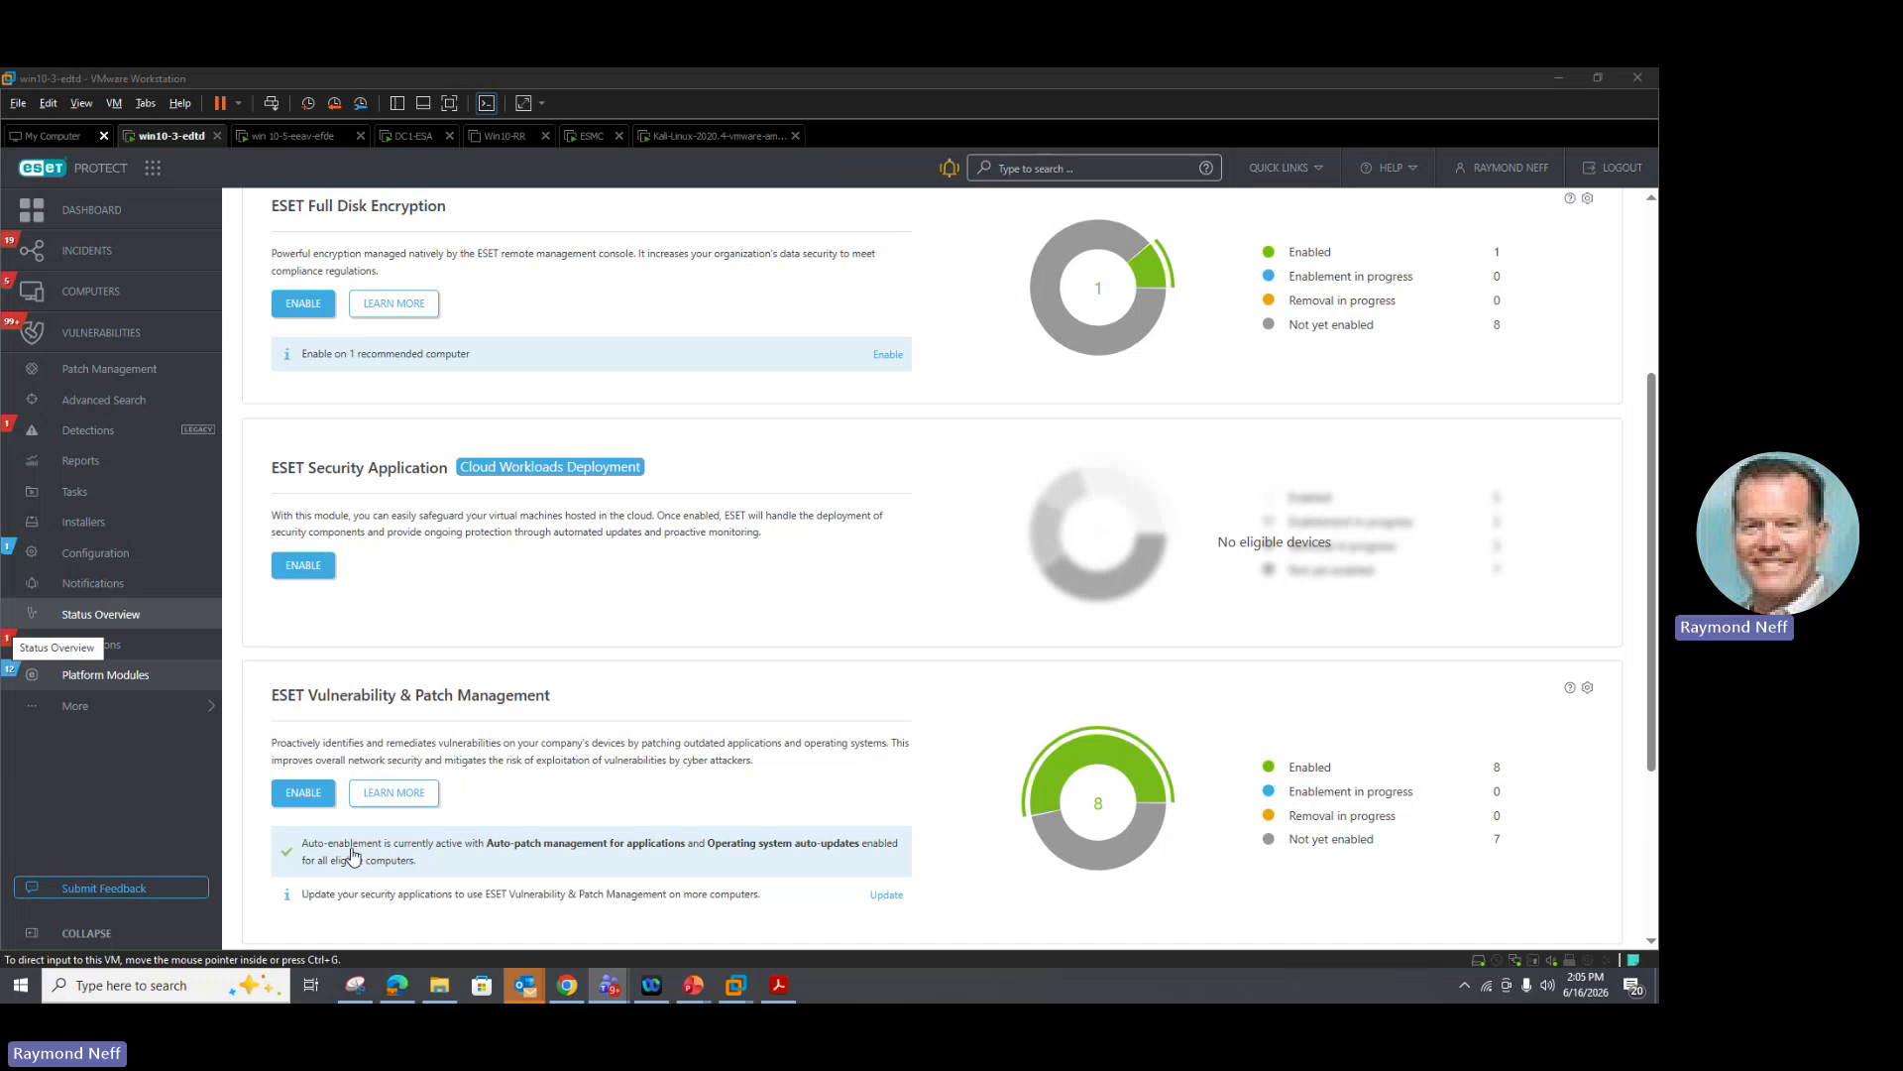
pyautogui.click(306, 801)
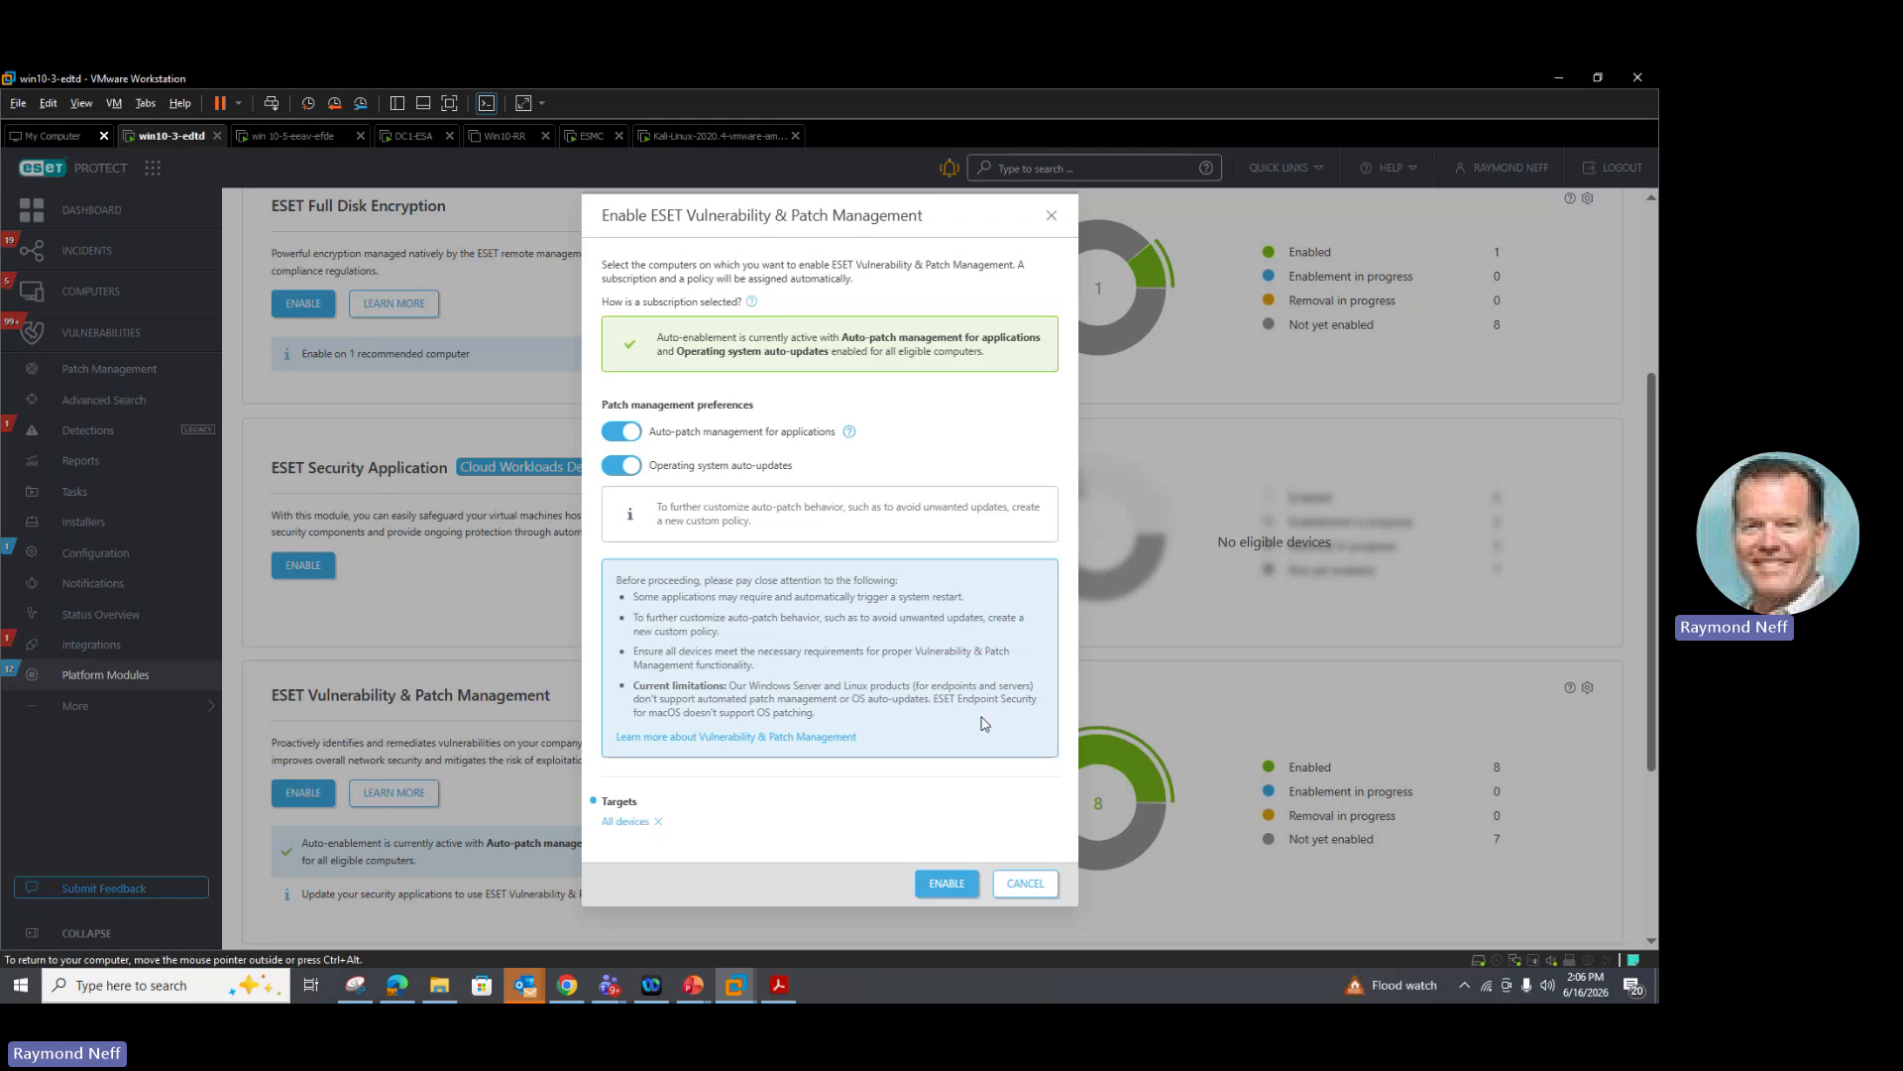
pyautogui.click(959, 897)
pyautogui.click(1005, 887)
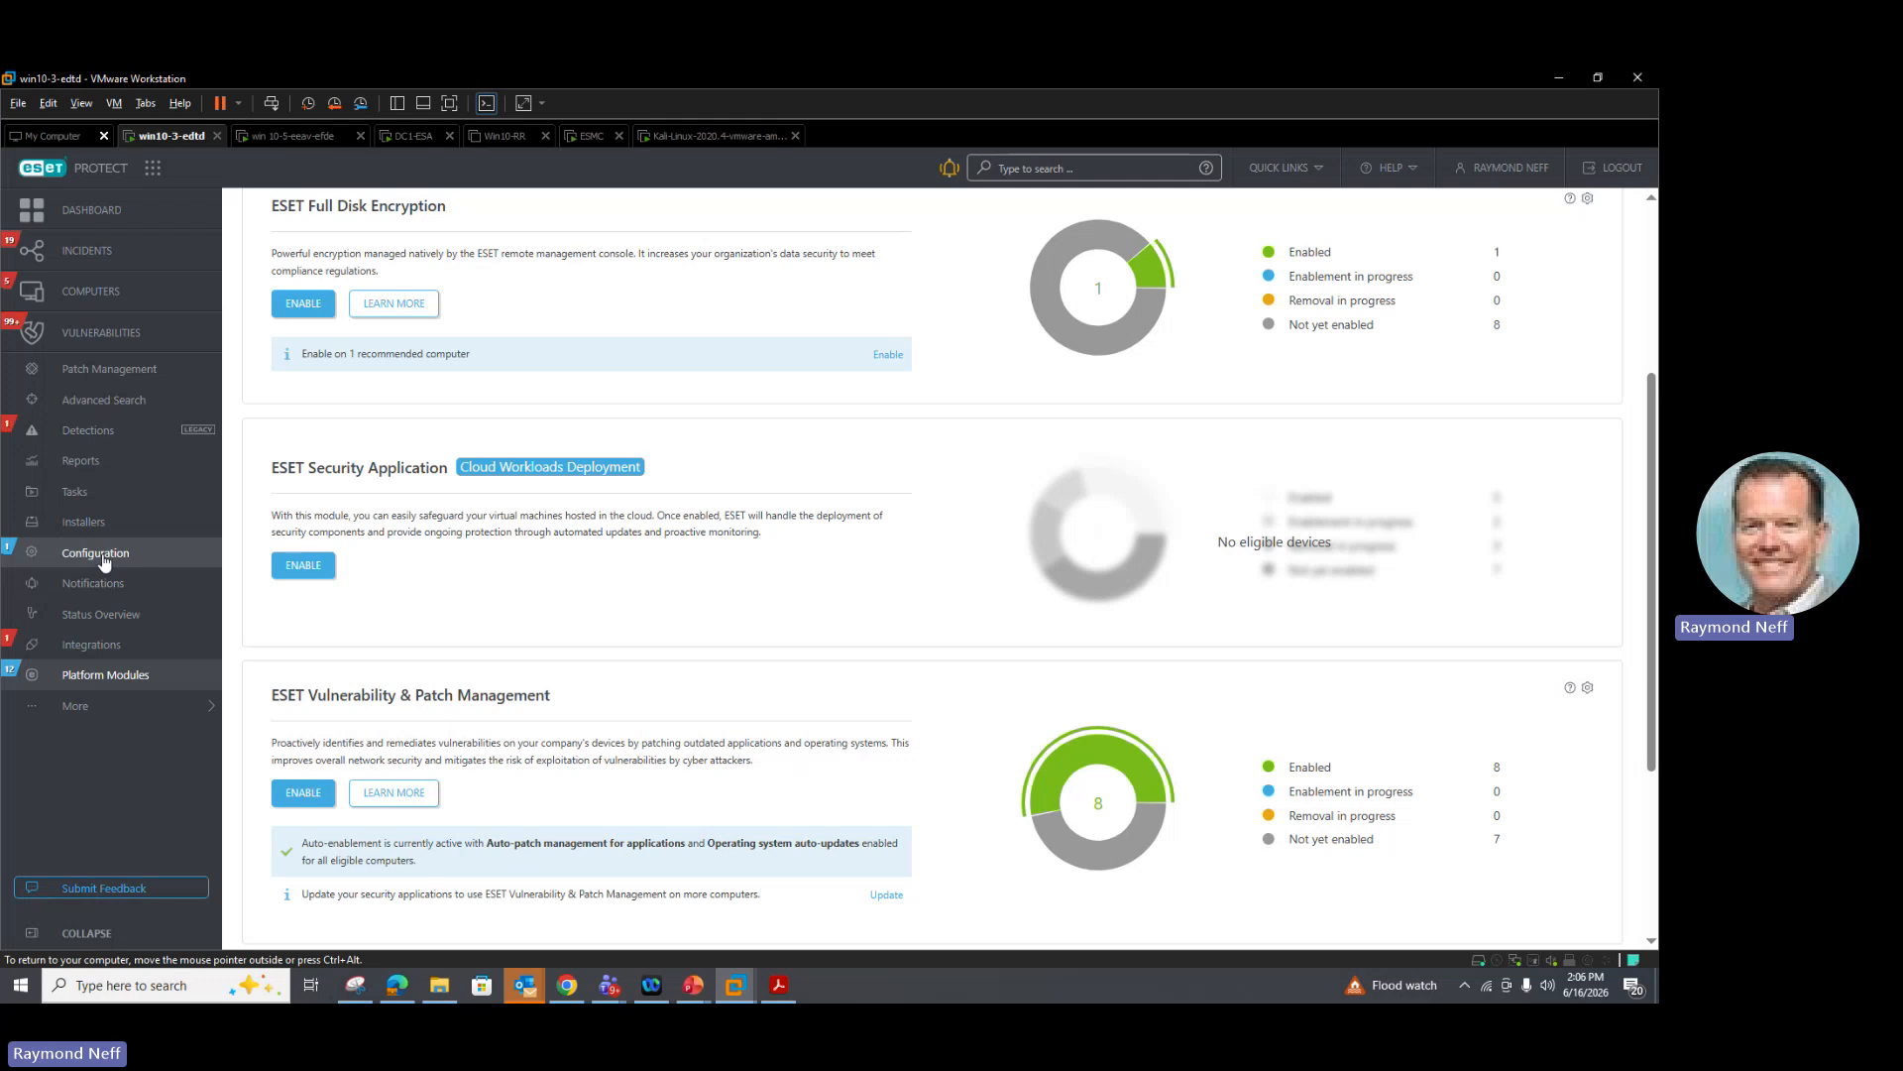
# Step: Start a new Common features policy and open its Vulnerability & Patch Management settings
pyautogui.click(96, 557)
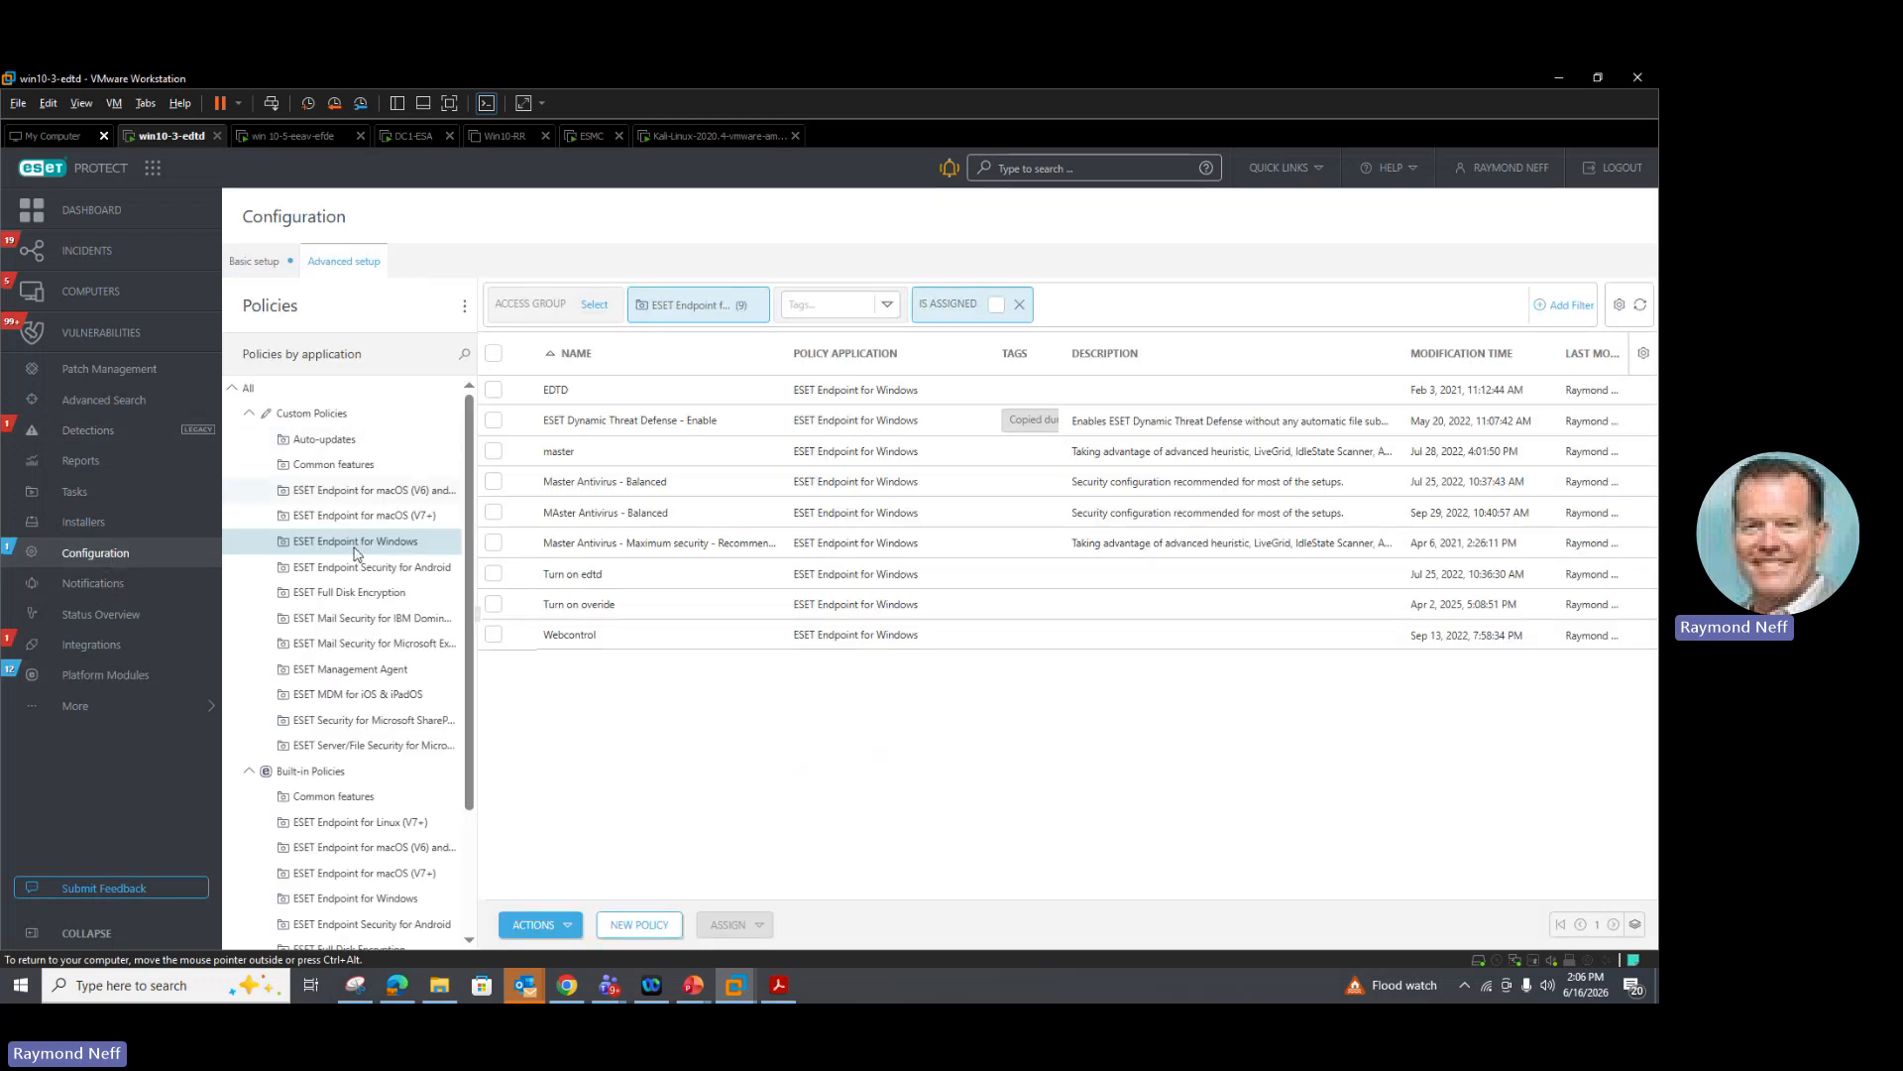
pyautogui.click(333, 798)
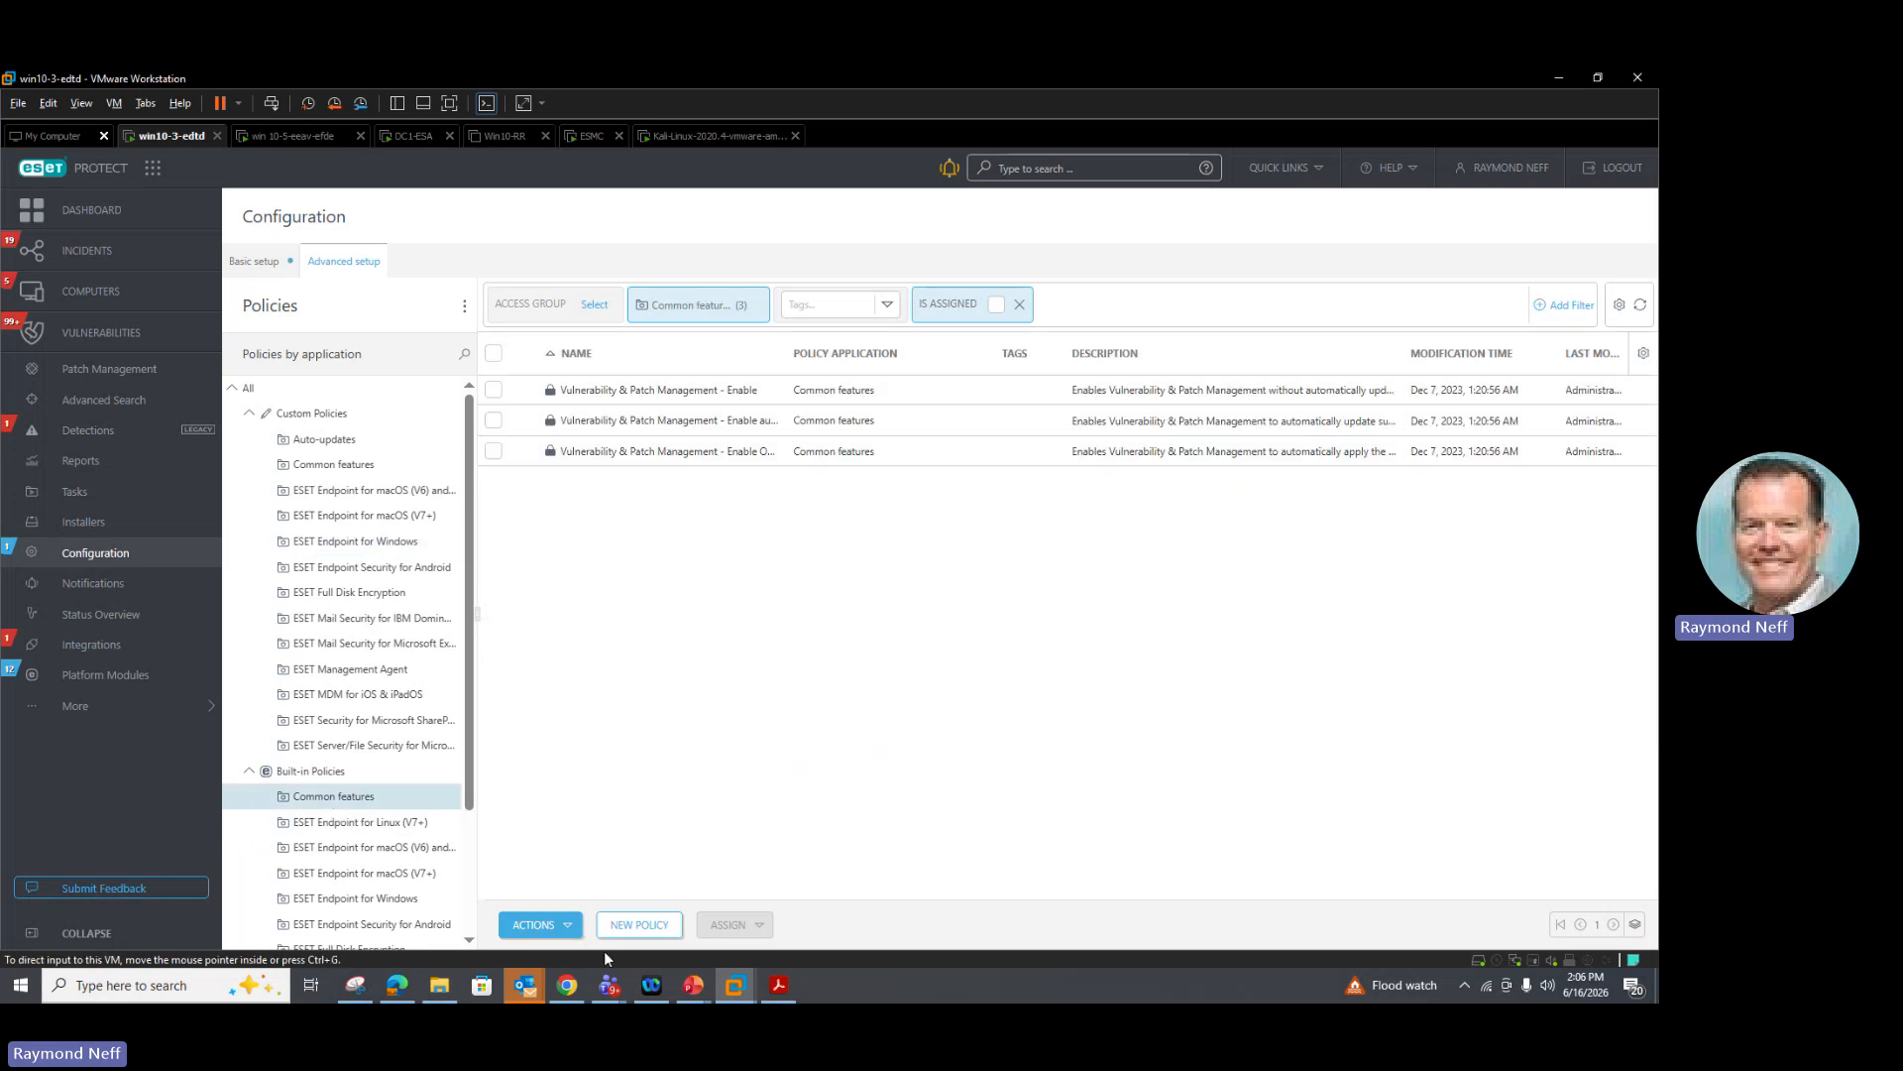
pyautogui.click(629, 929)
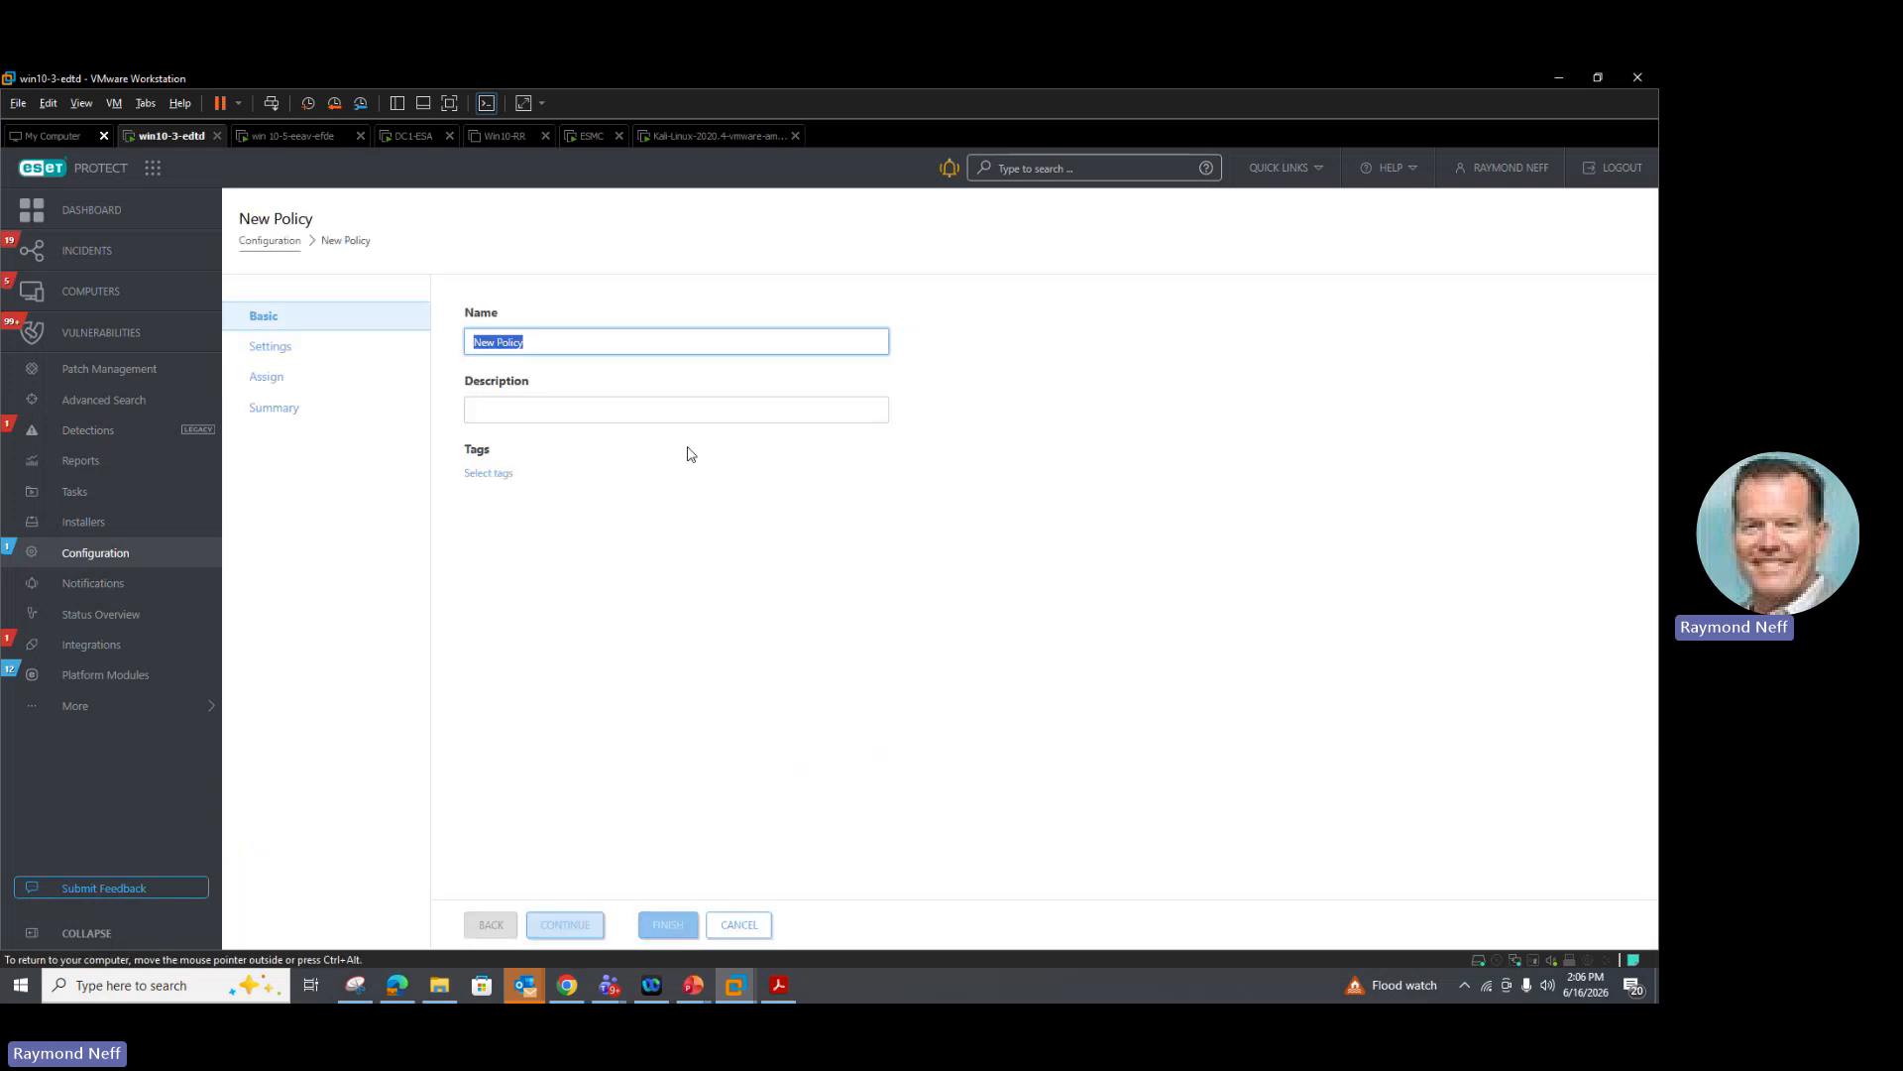
pyautogui.click(271, 351)
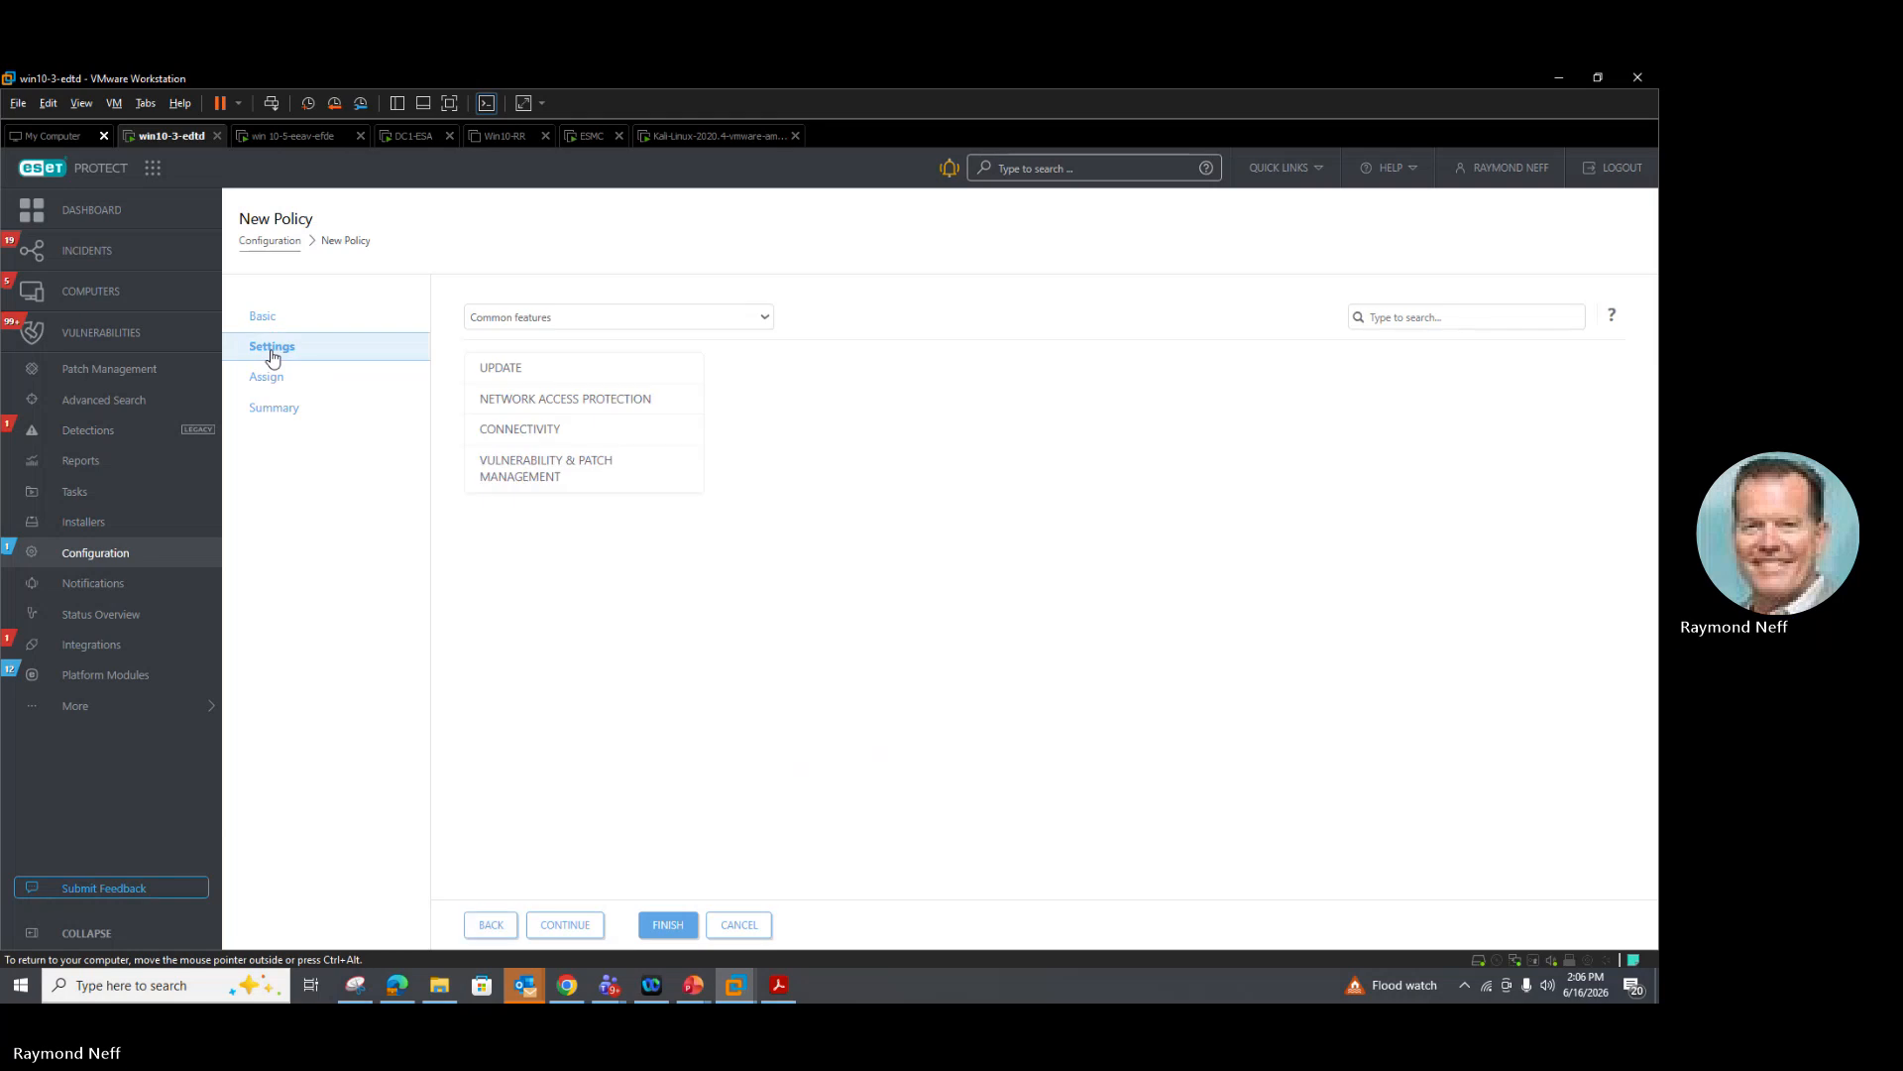
pyautogui.click(525, 479)
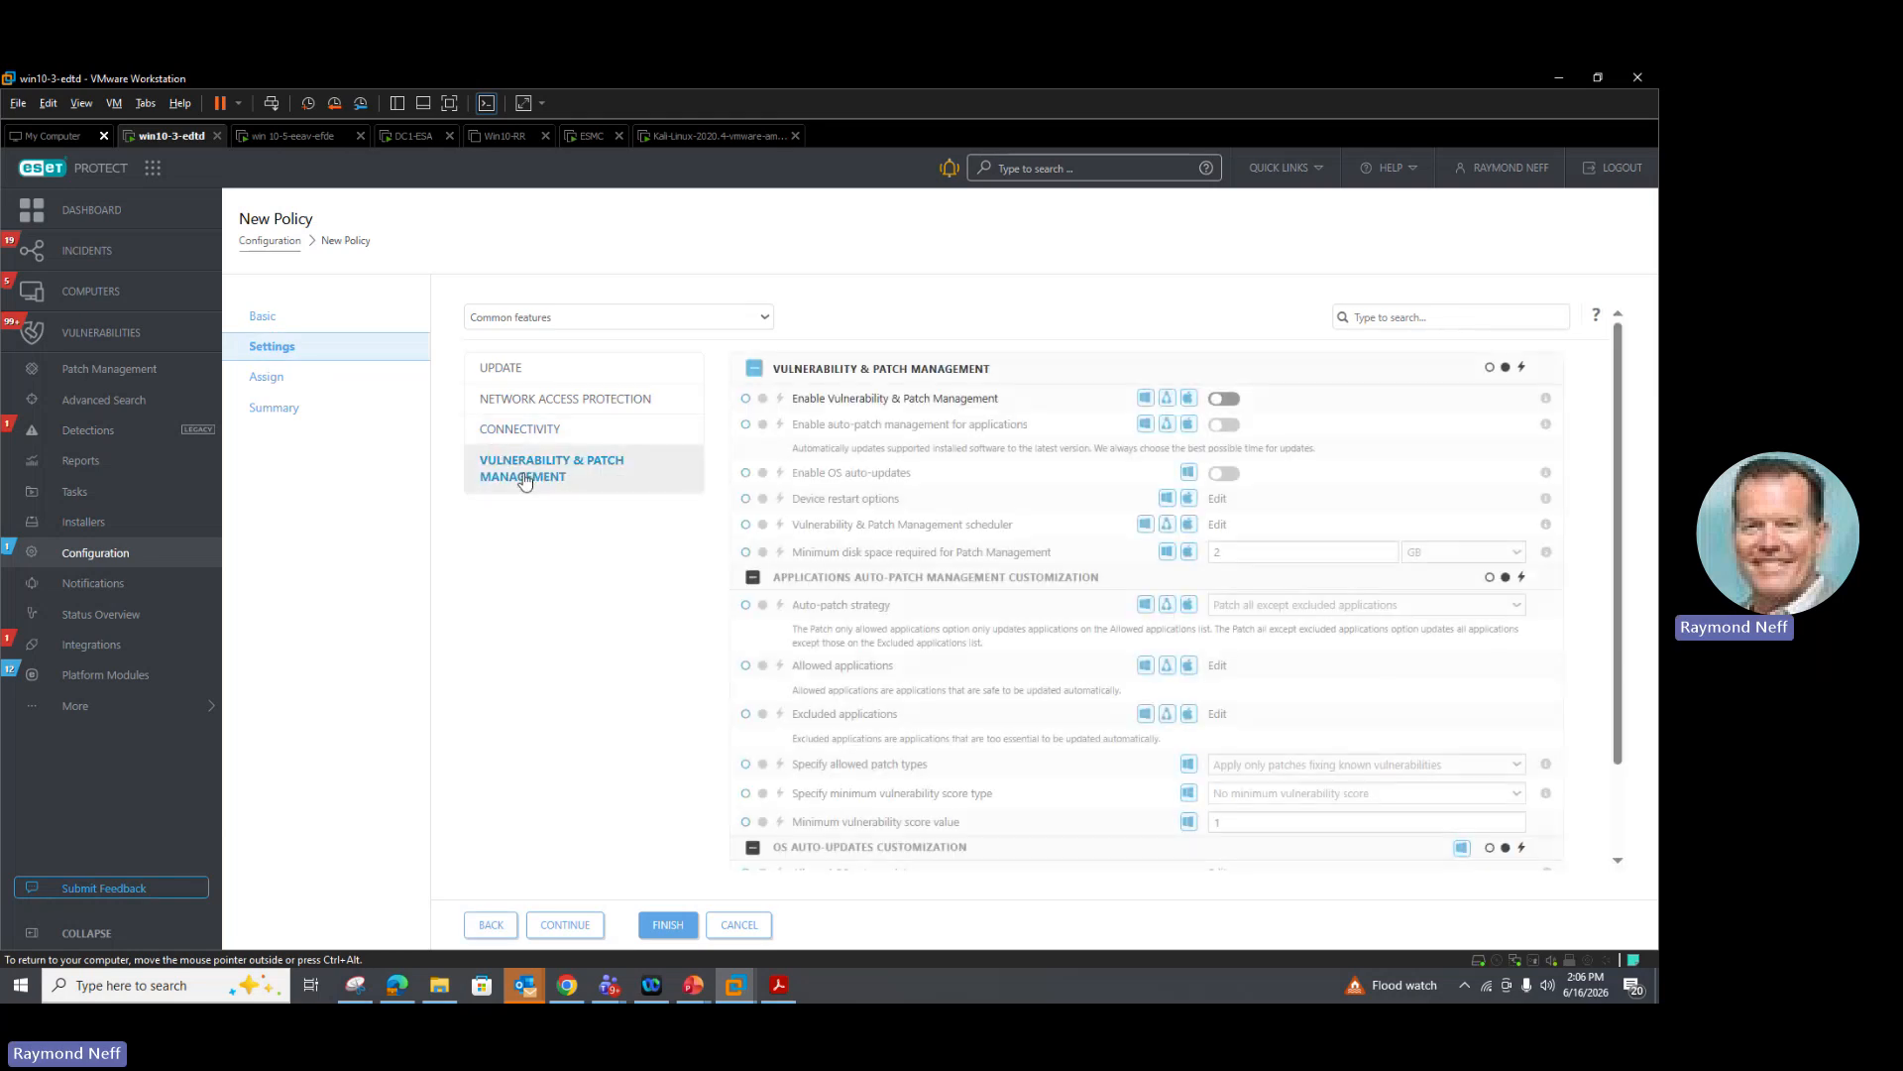
# Step: Turn on Vulnerability & Patch Management, auto-patch management for applications, and OS auto-updates in the policy
pyautogui.click(1229, 397)
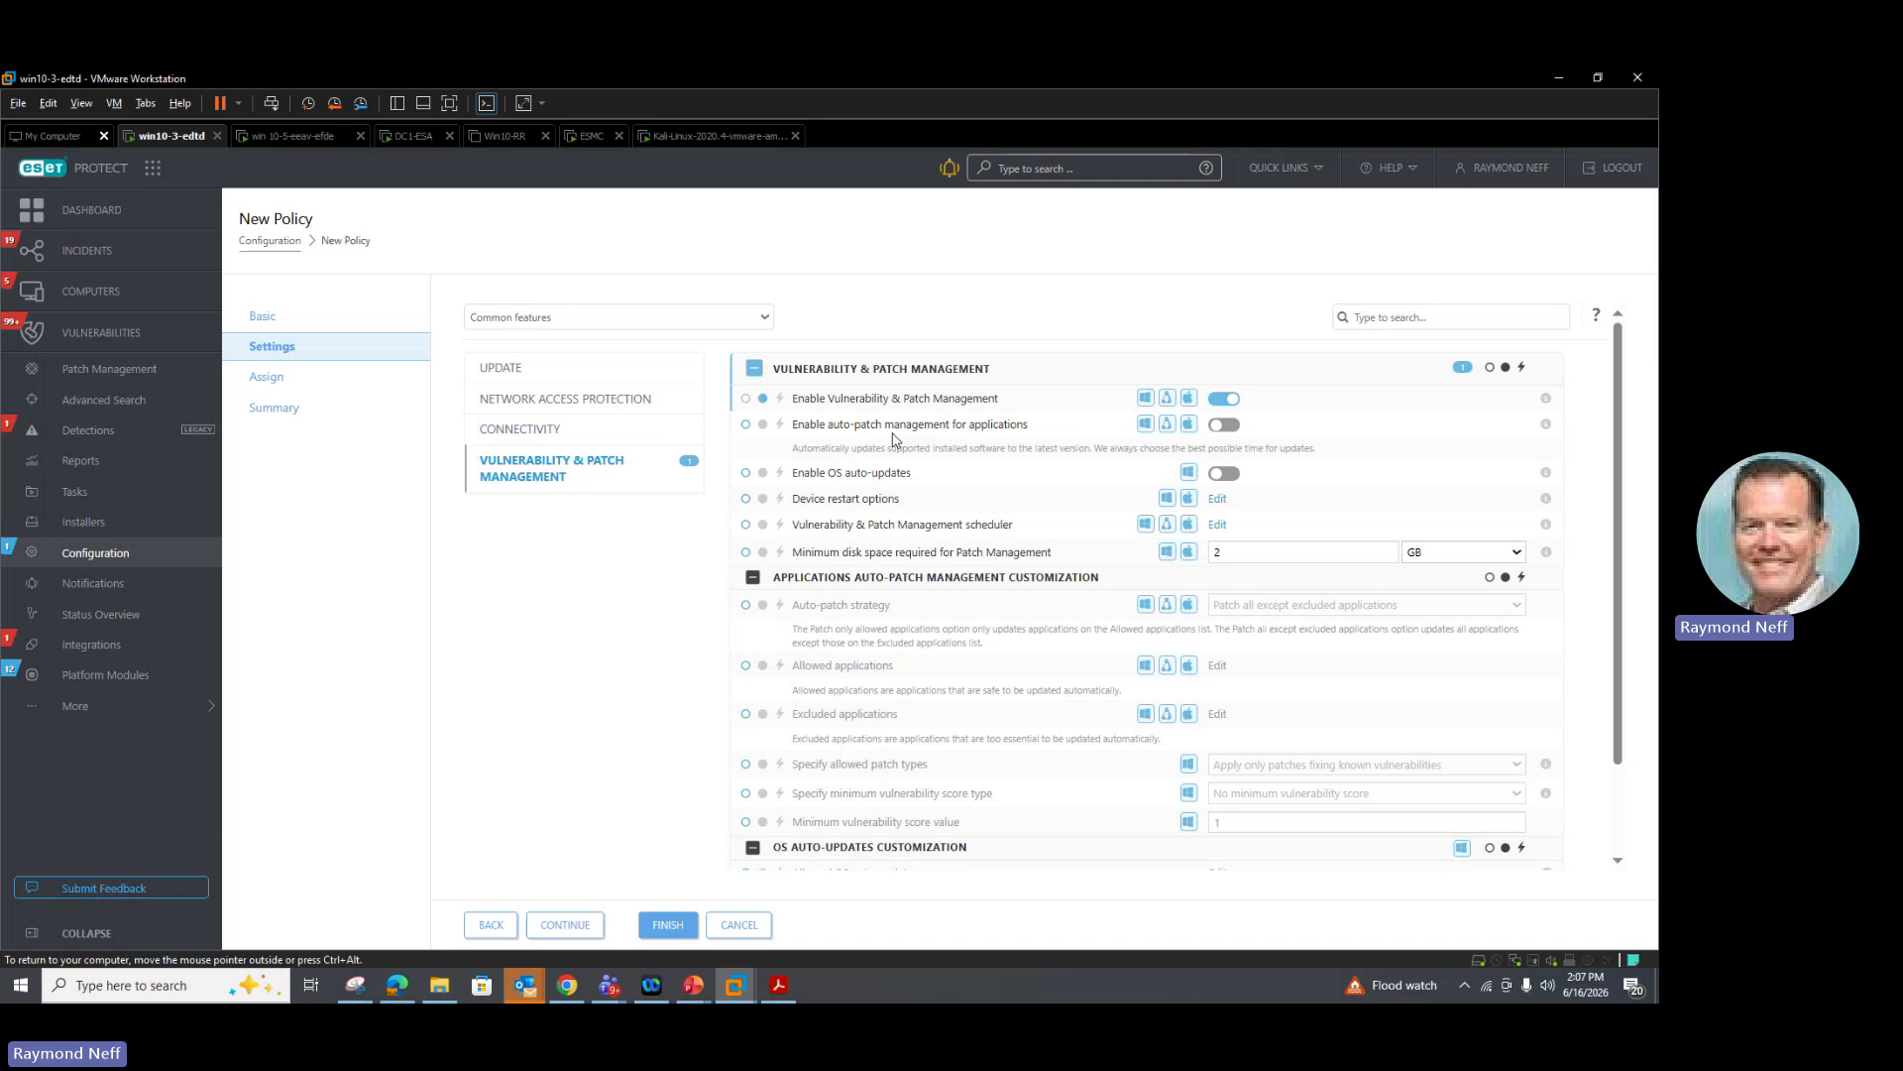
pyautogui.moveTo(1182, 431)
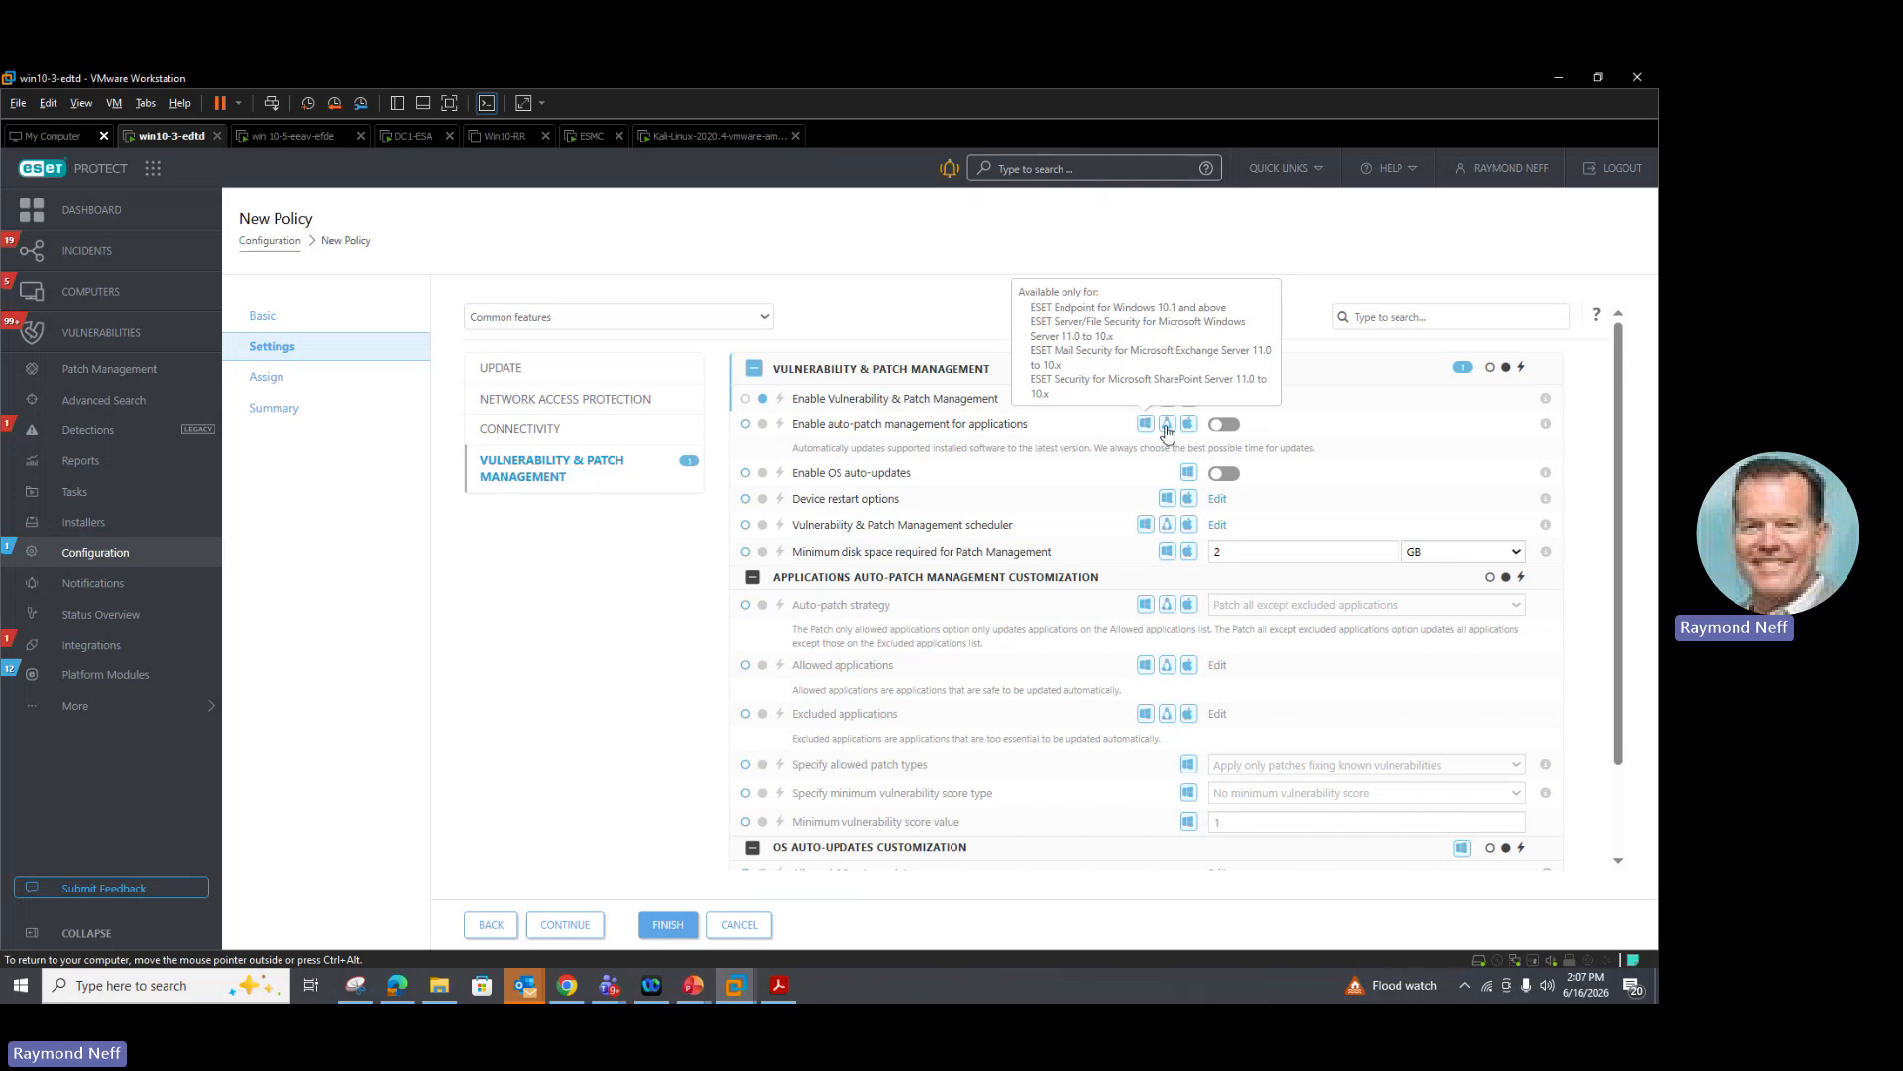
pyautogui.click(1222, 427)
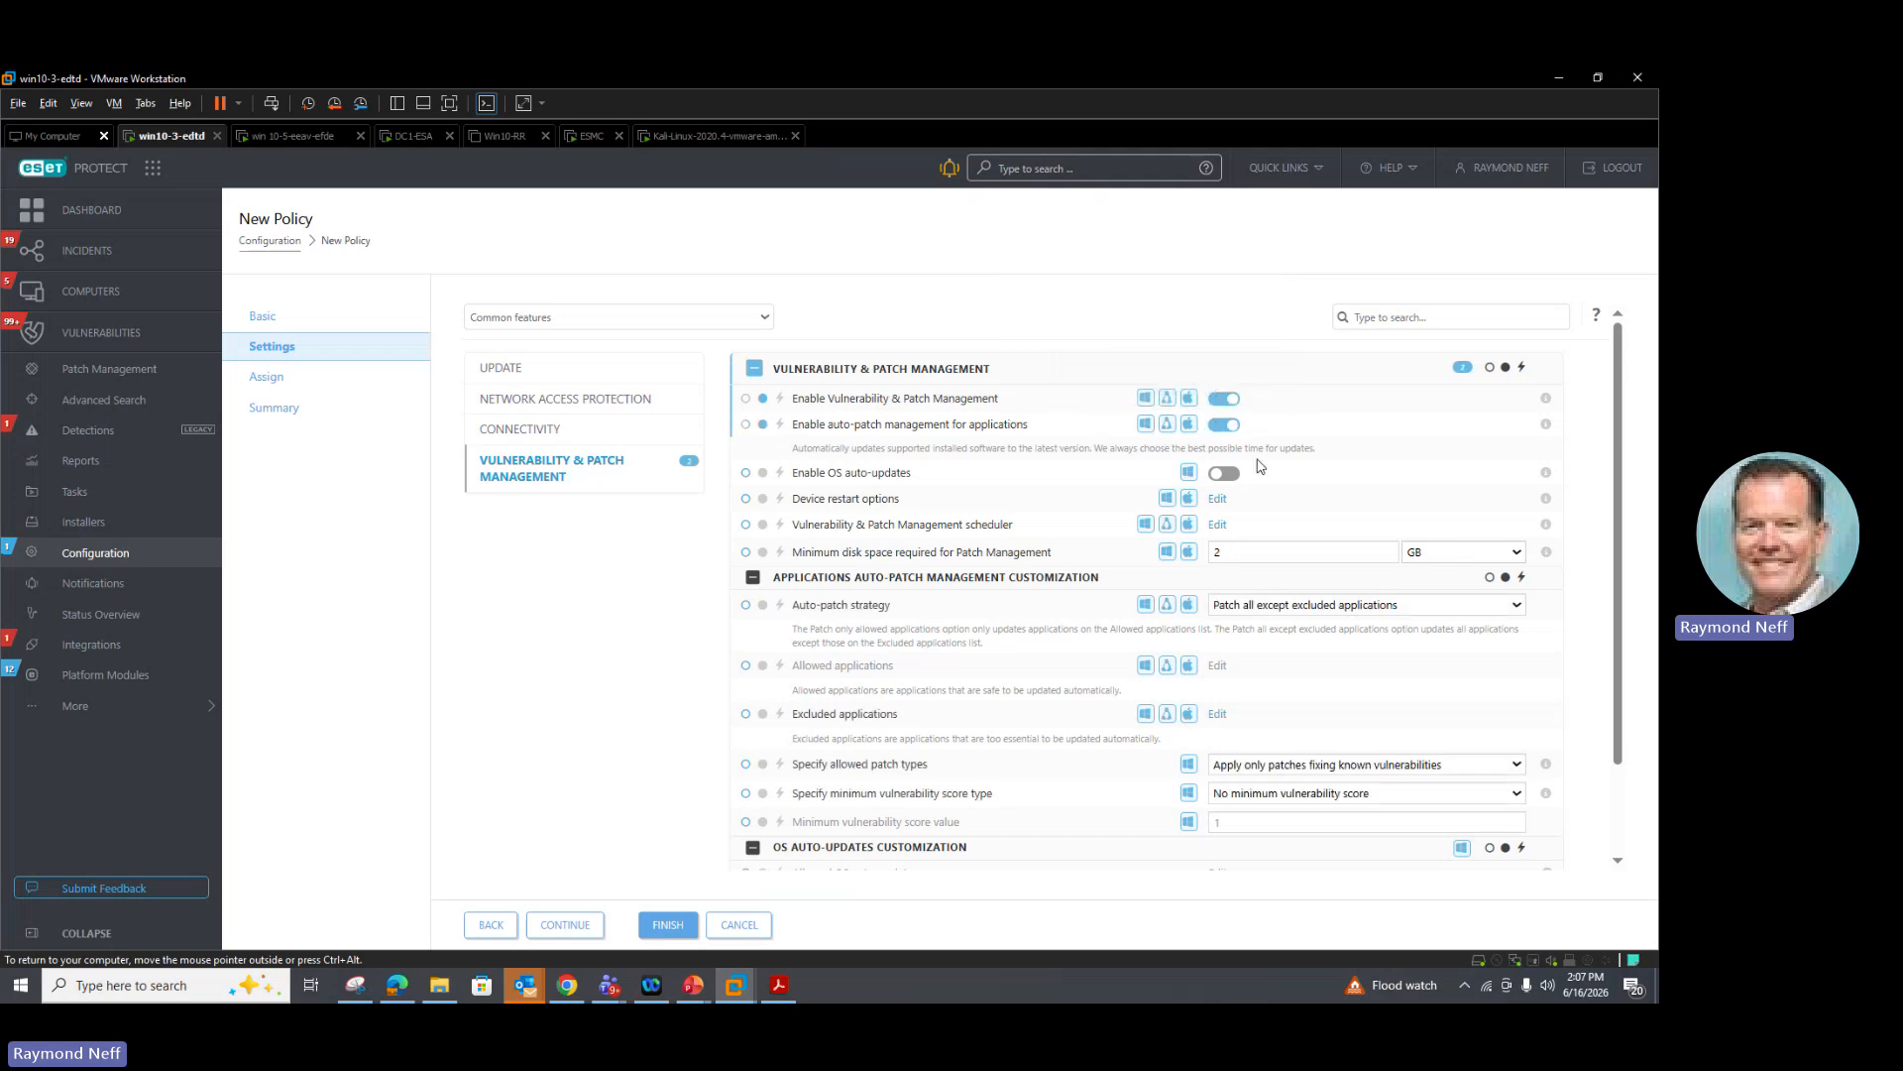
pyautogui.click(1225, 478)
# Step: Set device restart options so a required patch restart triggers Restart, postponable by 3 hours, and save
pyautogui.click(1217, 498)
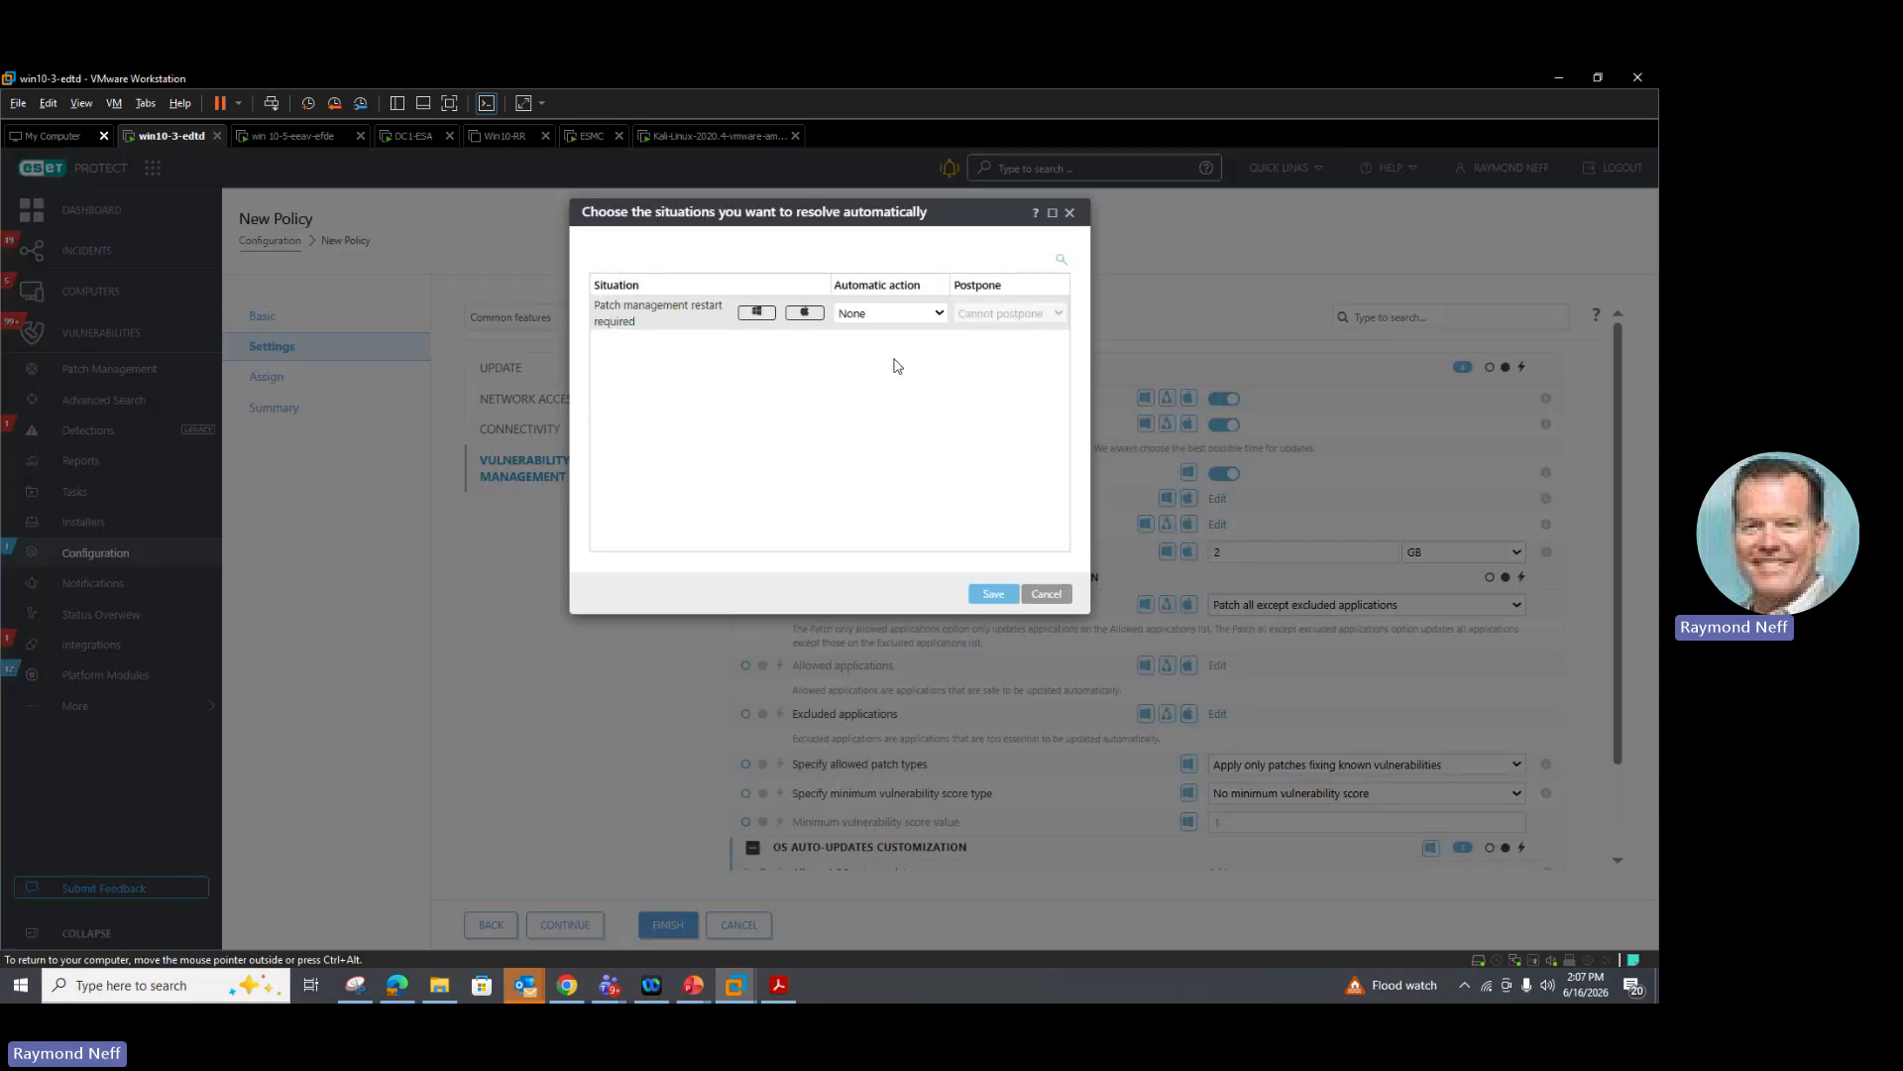
pyautogui.click(902, 314)
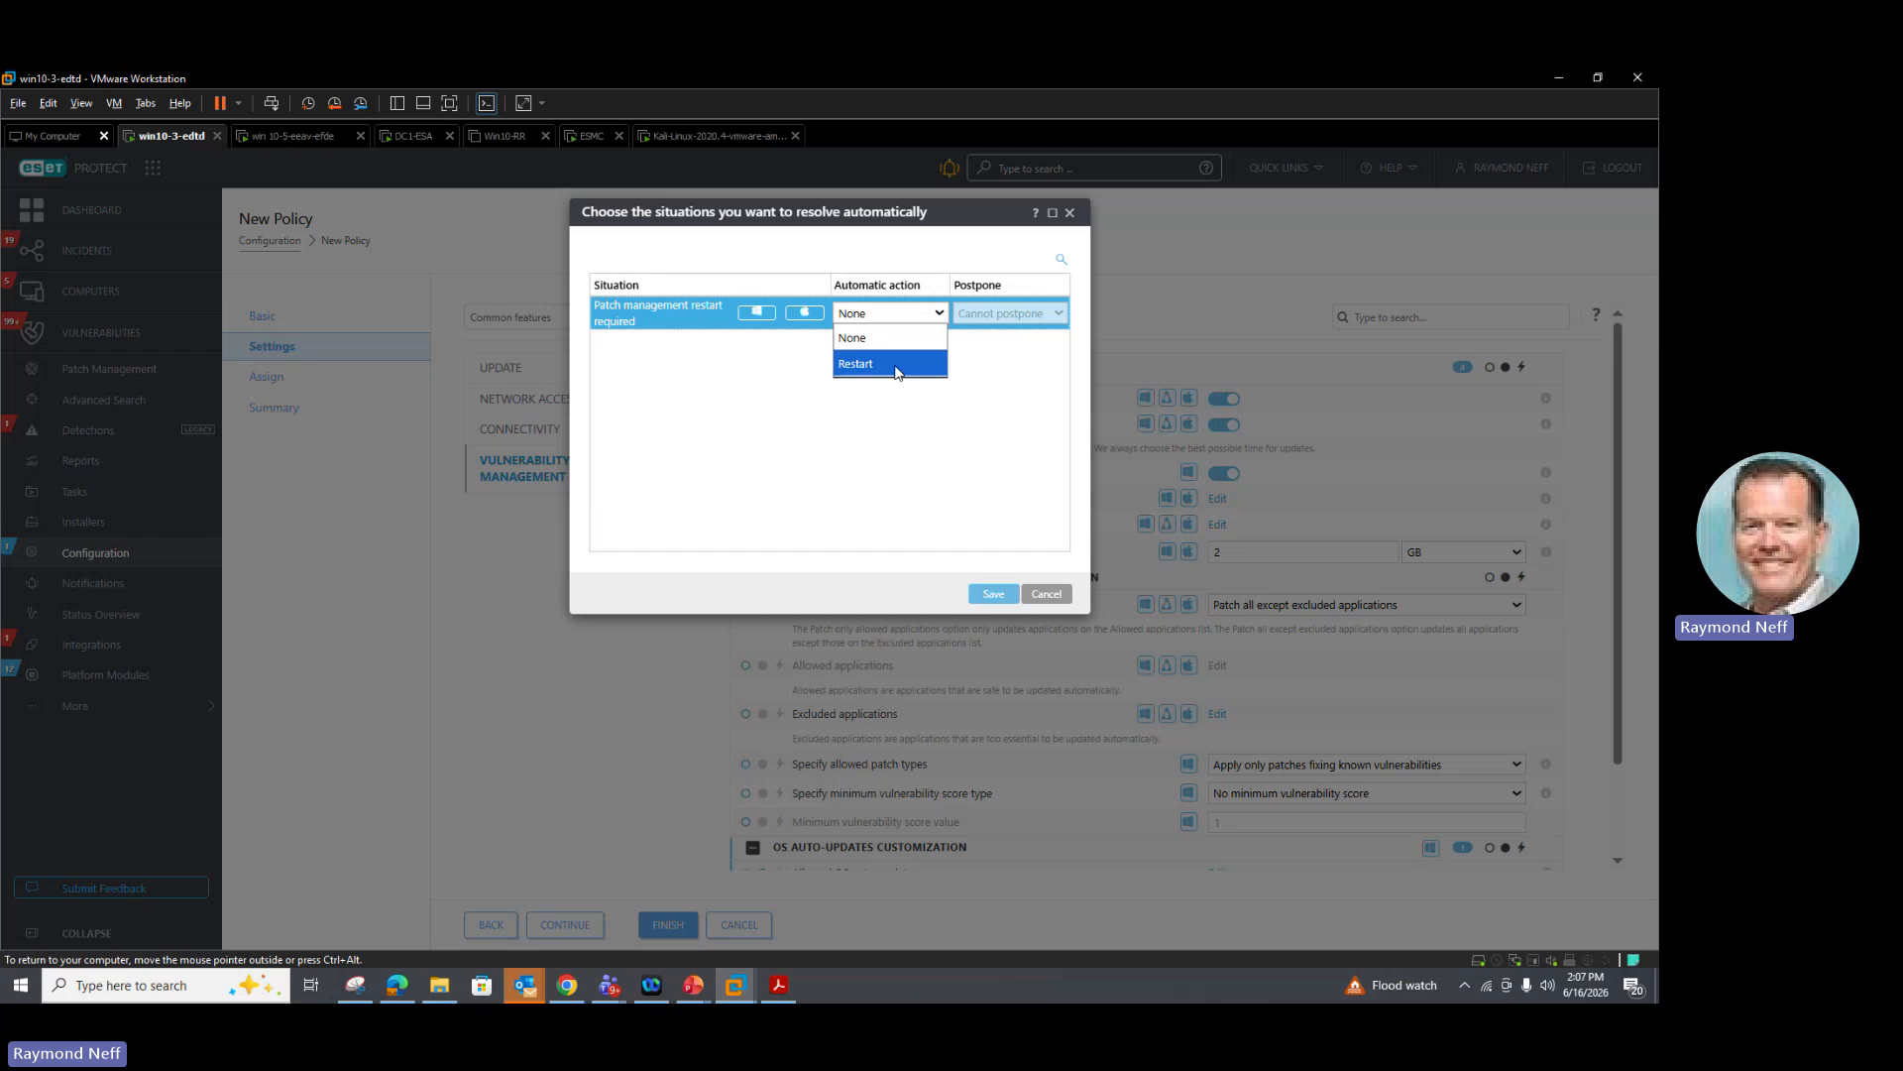
pyautogui.click(895, 365)
pyautogui.click(1011, 314)
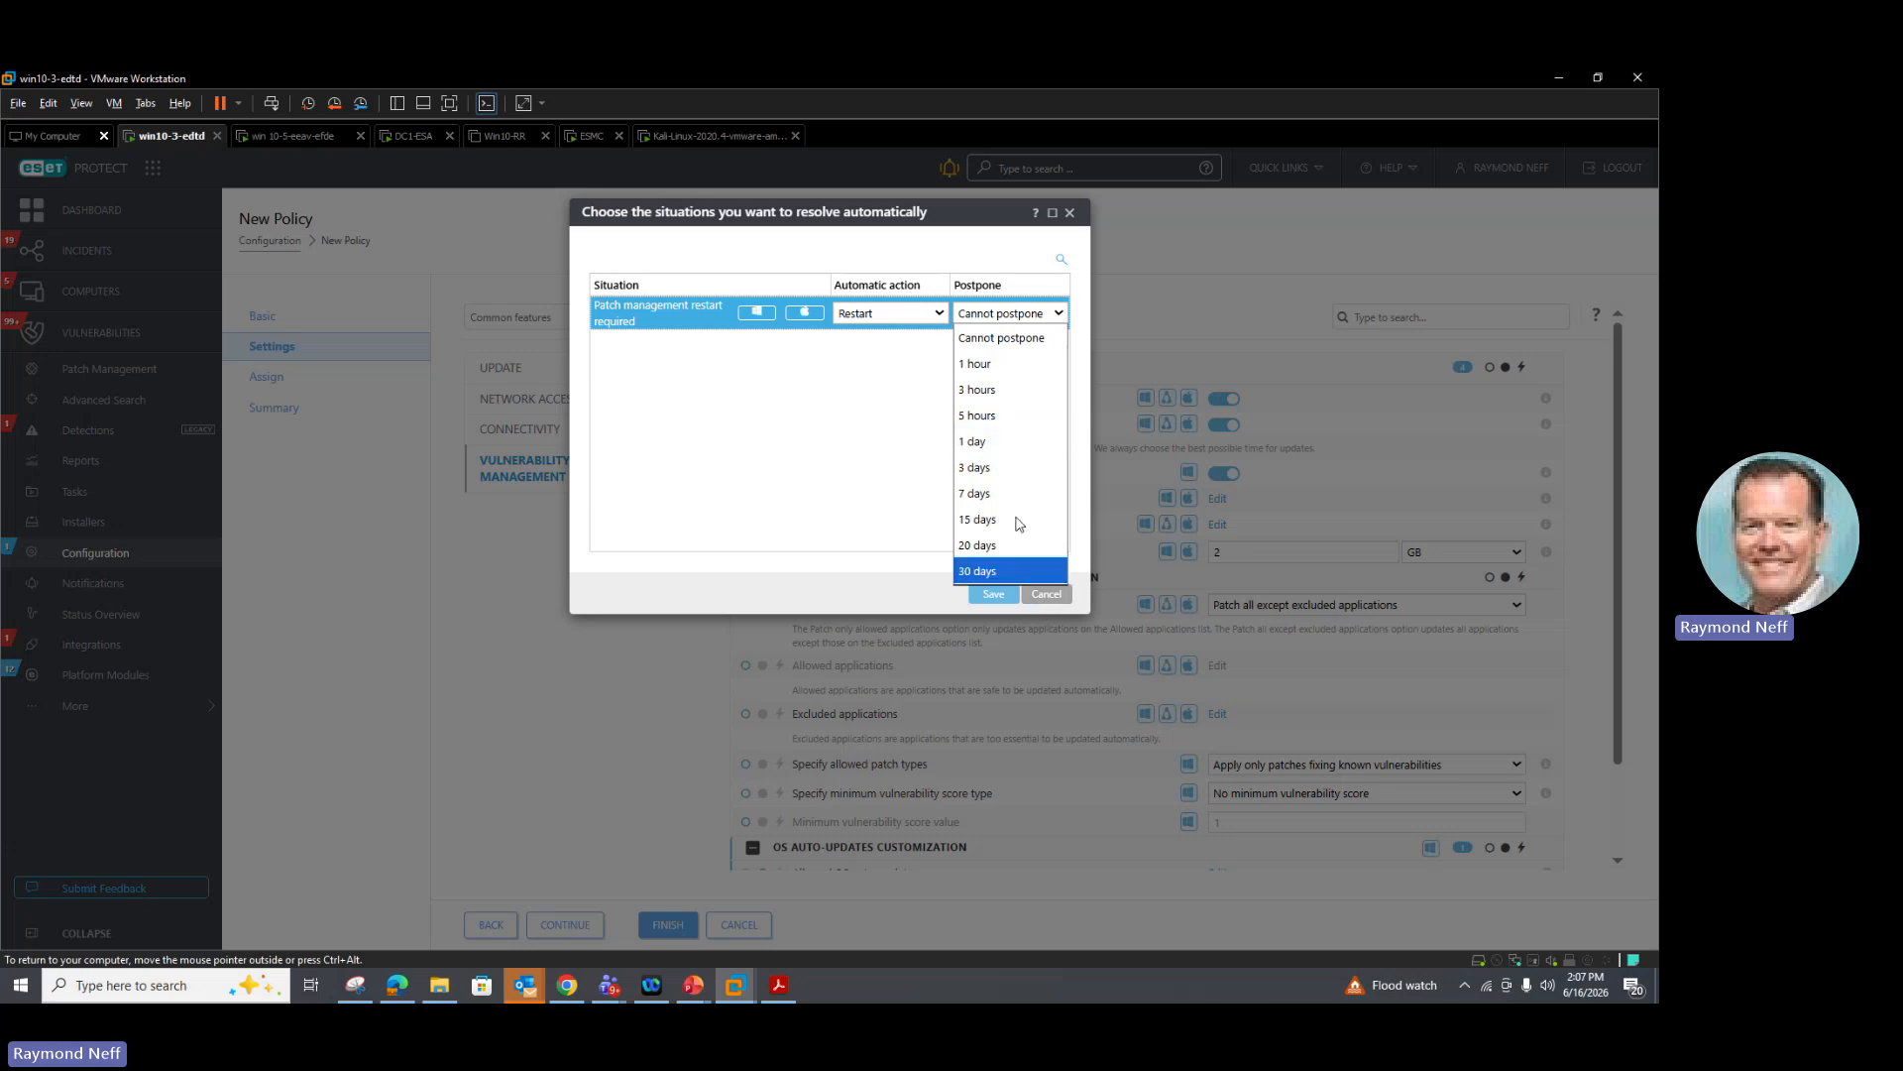
pyautogui.click(977, 390)
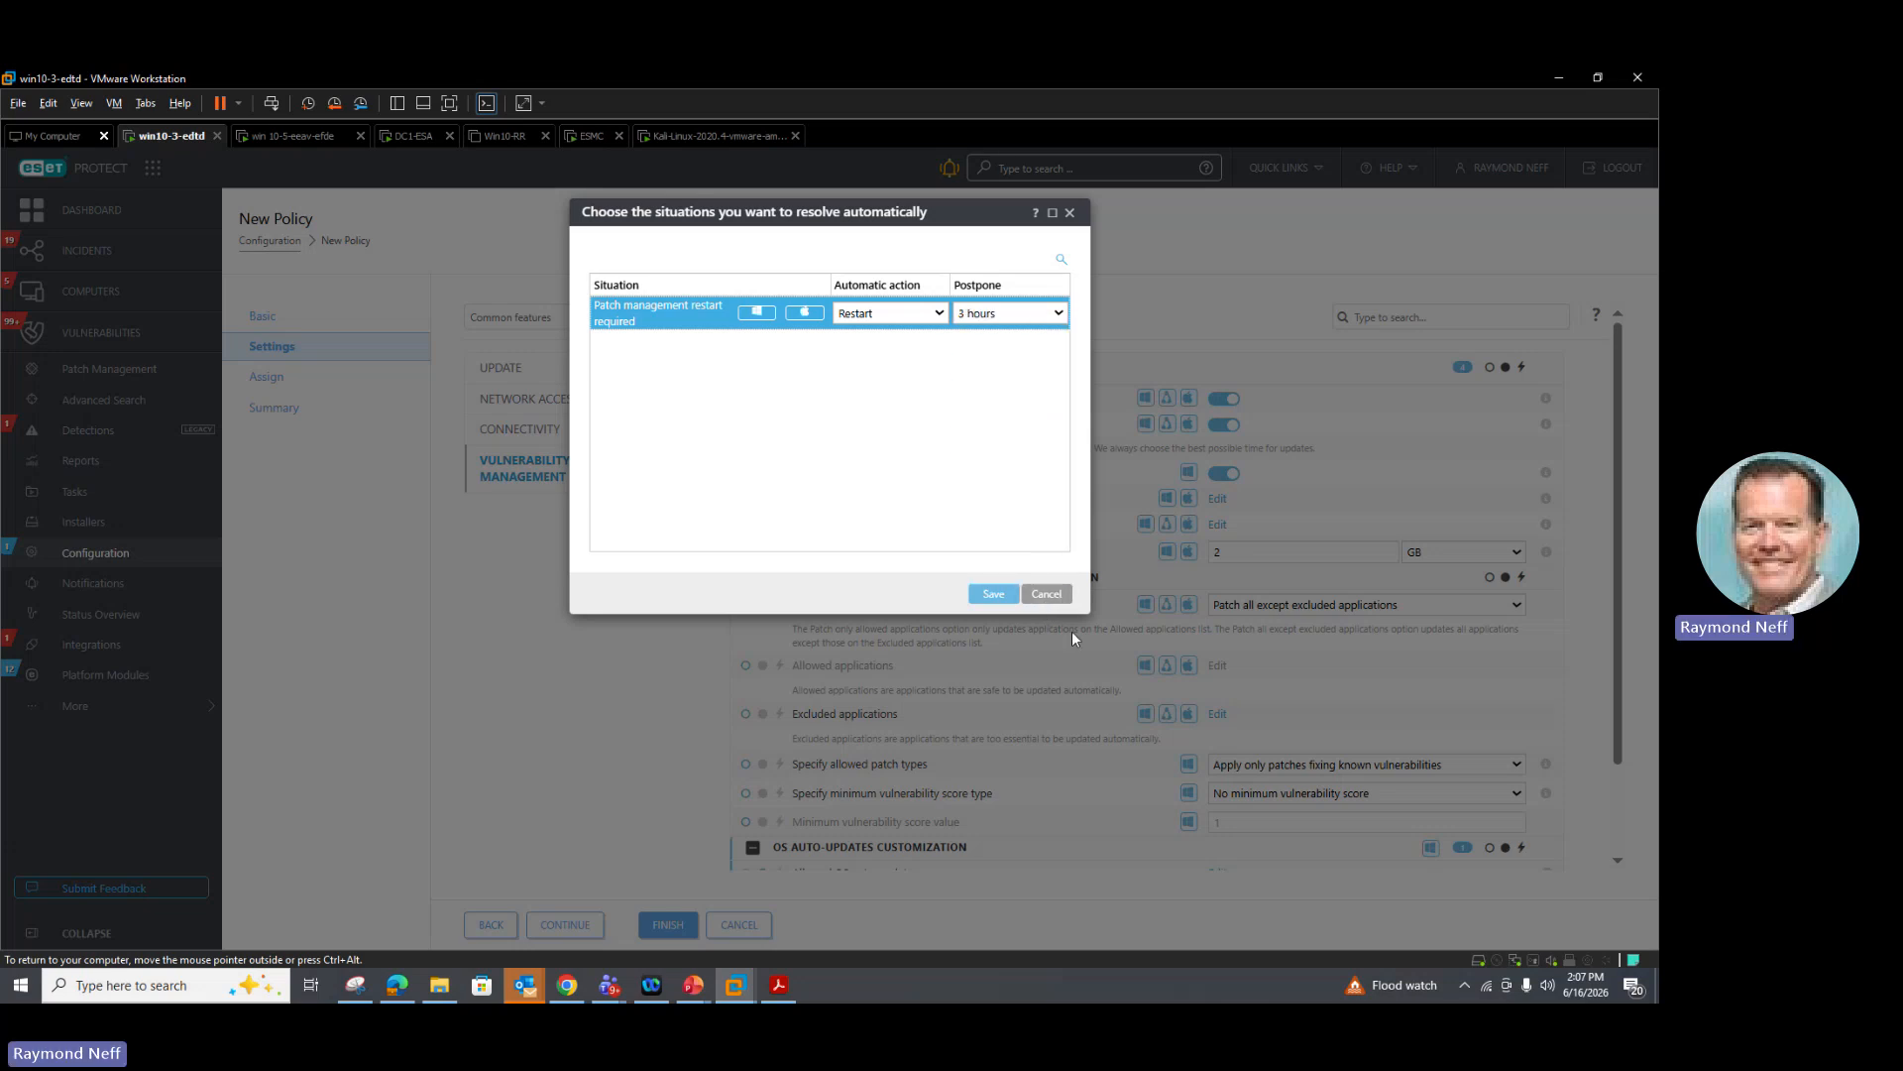
pyautogui.click(1014, 601)
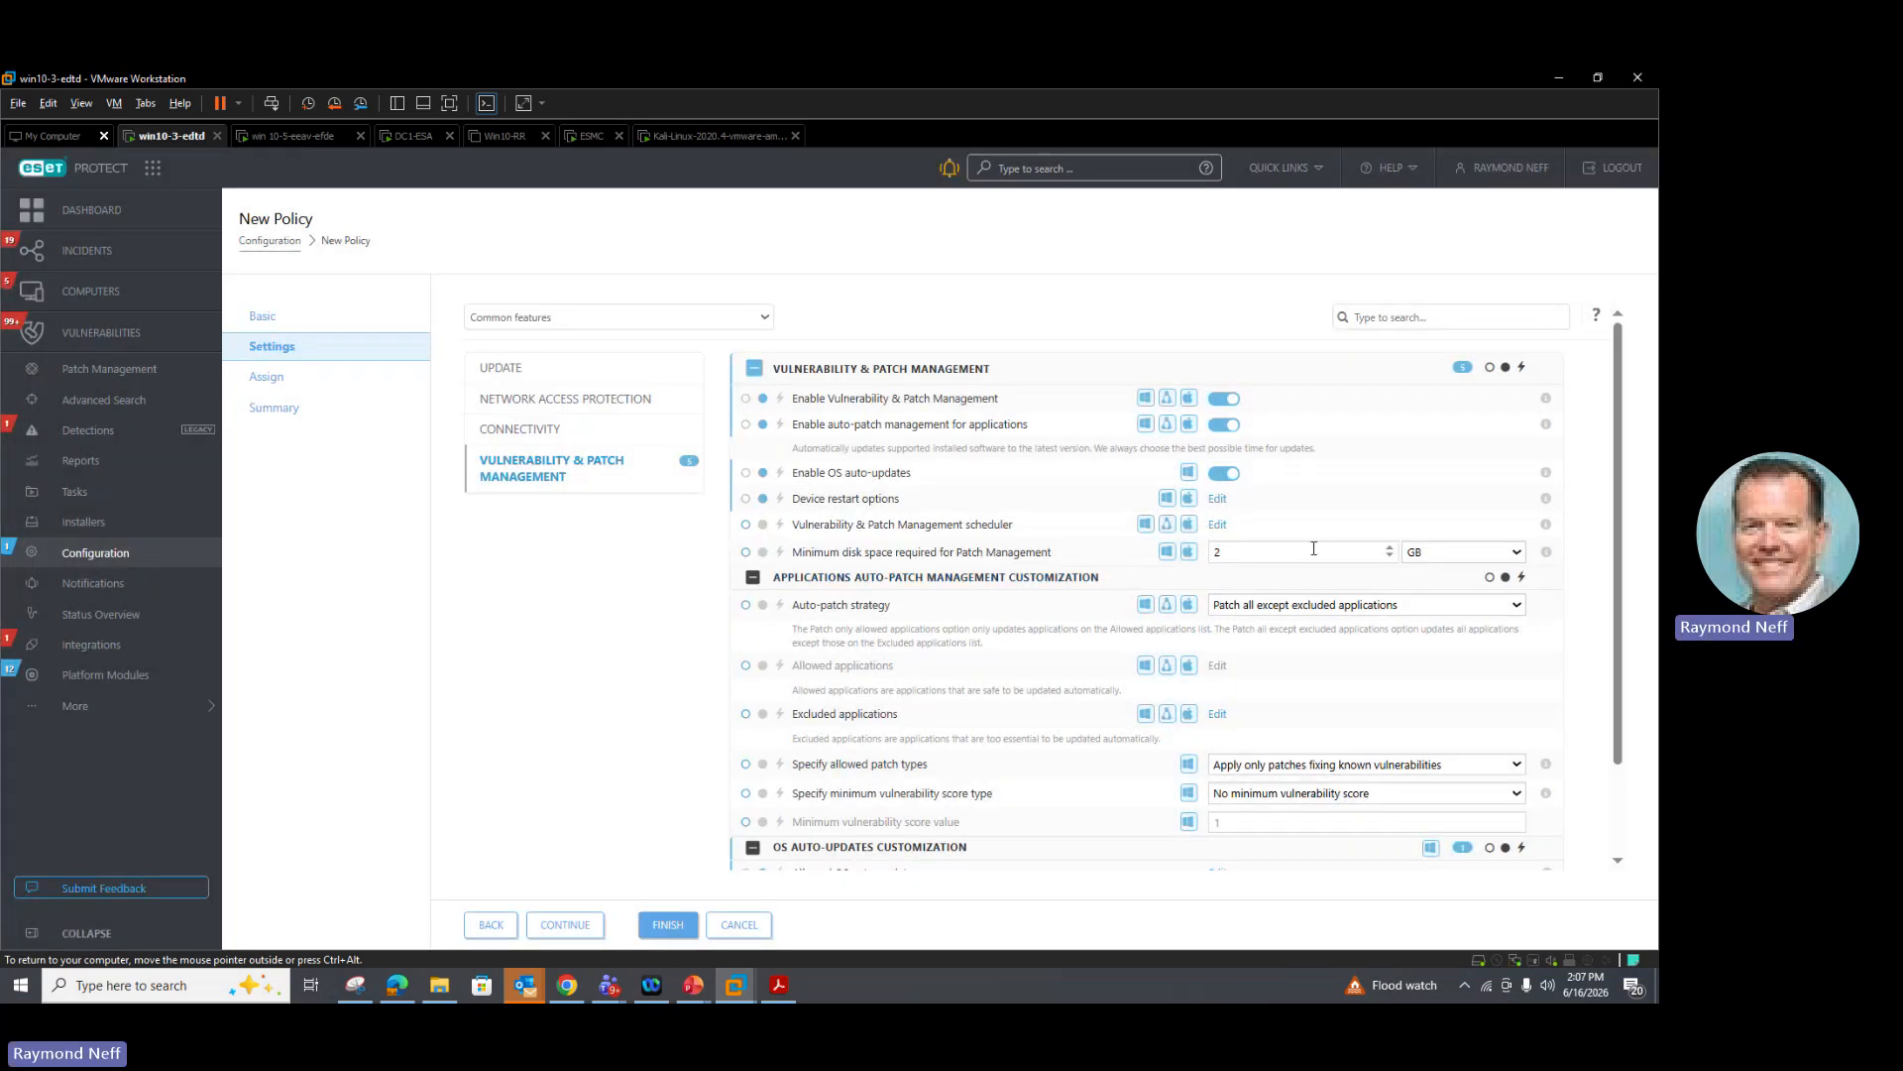
# Step: Review the patch management scheduler, allowed patch types and minimum vulnerability score type options
pyautogui.click(1217, 525)
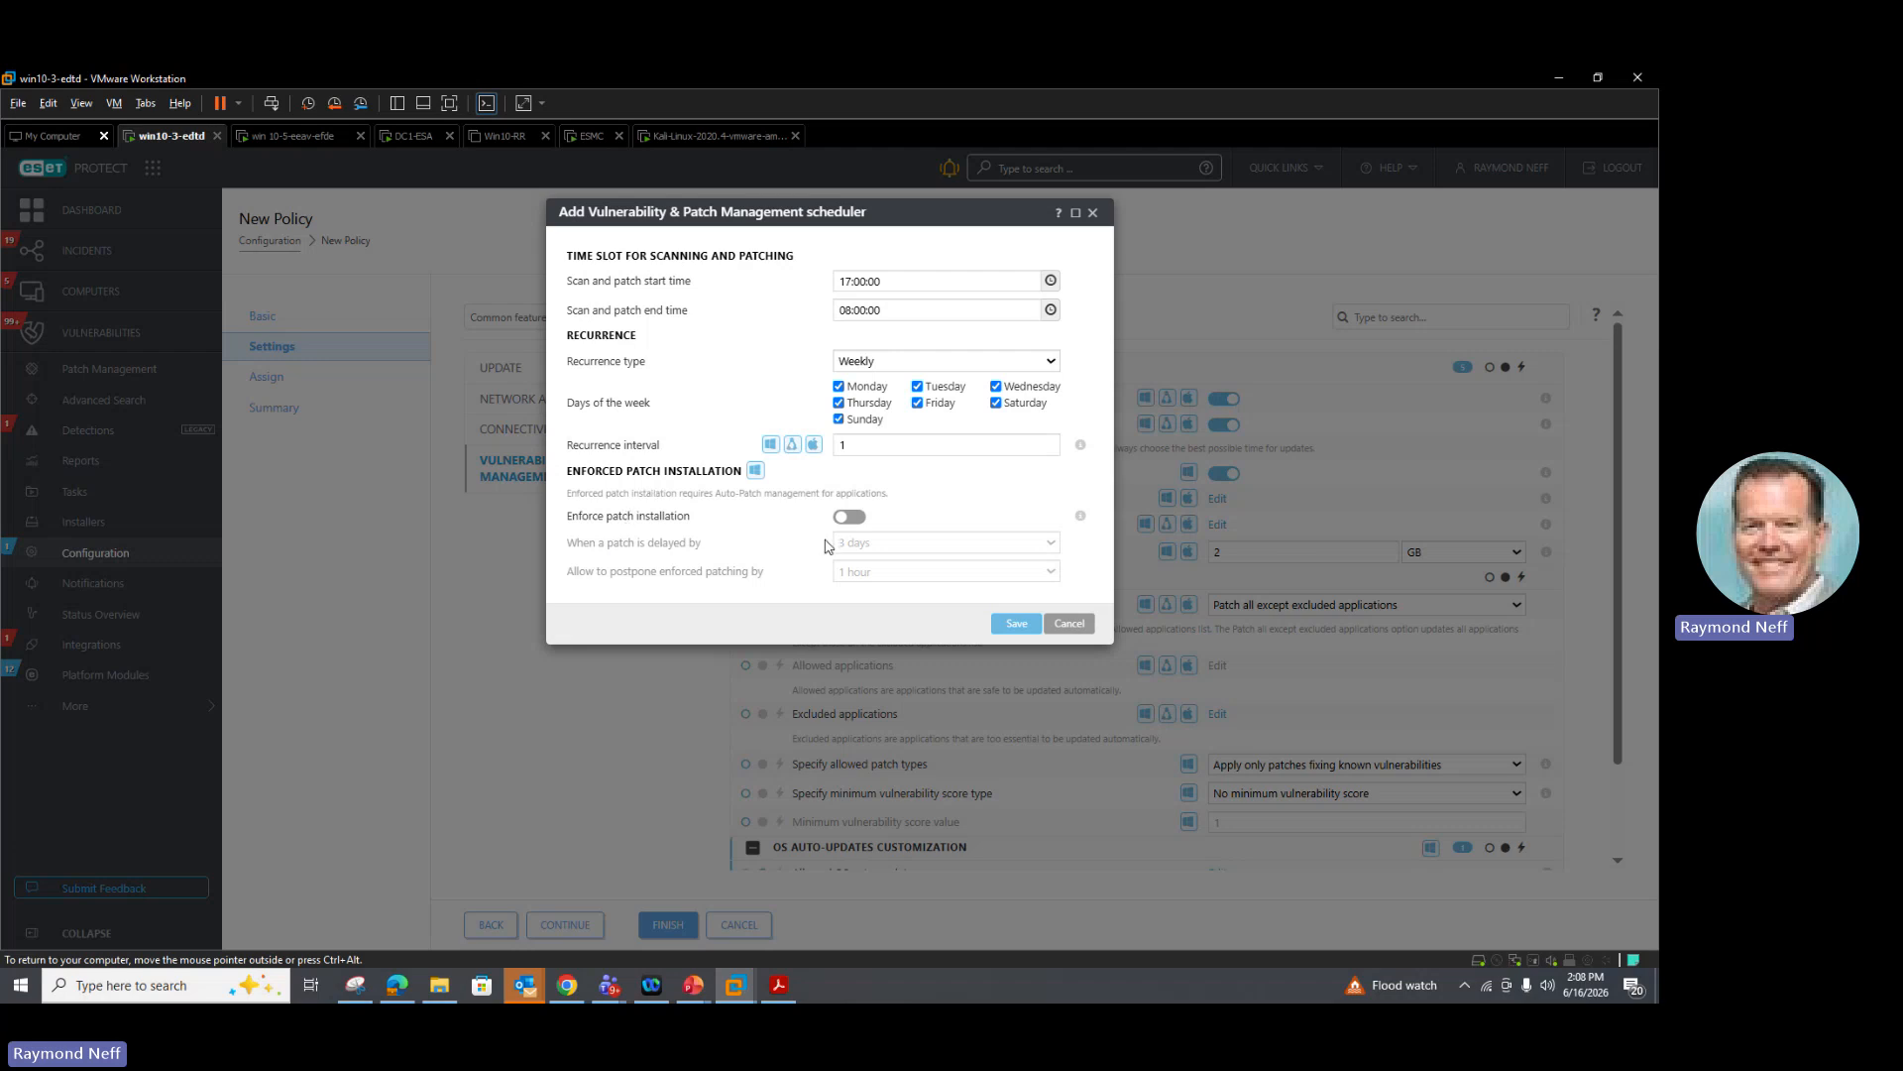
pyautogui.click(1070, 624)
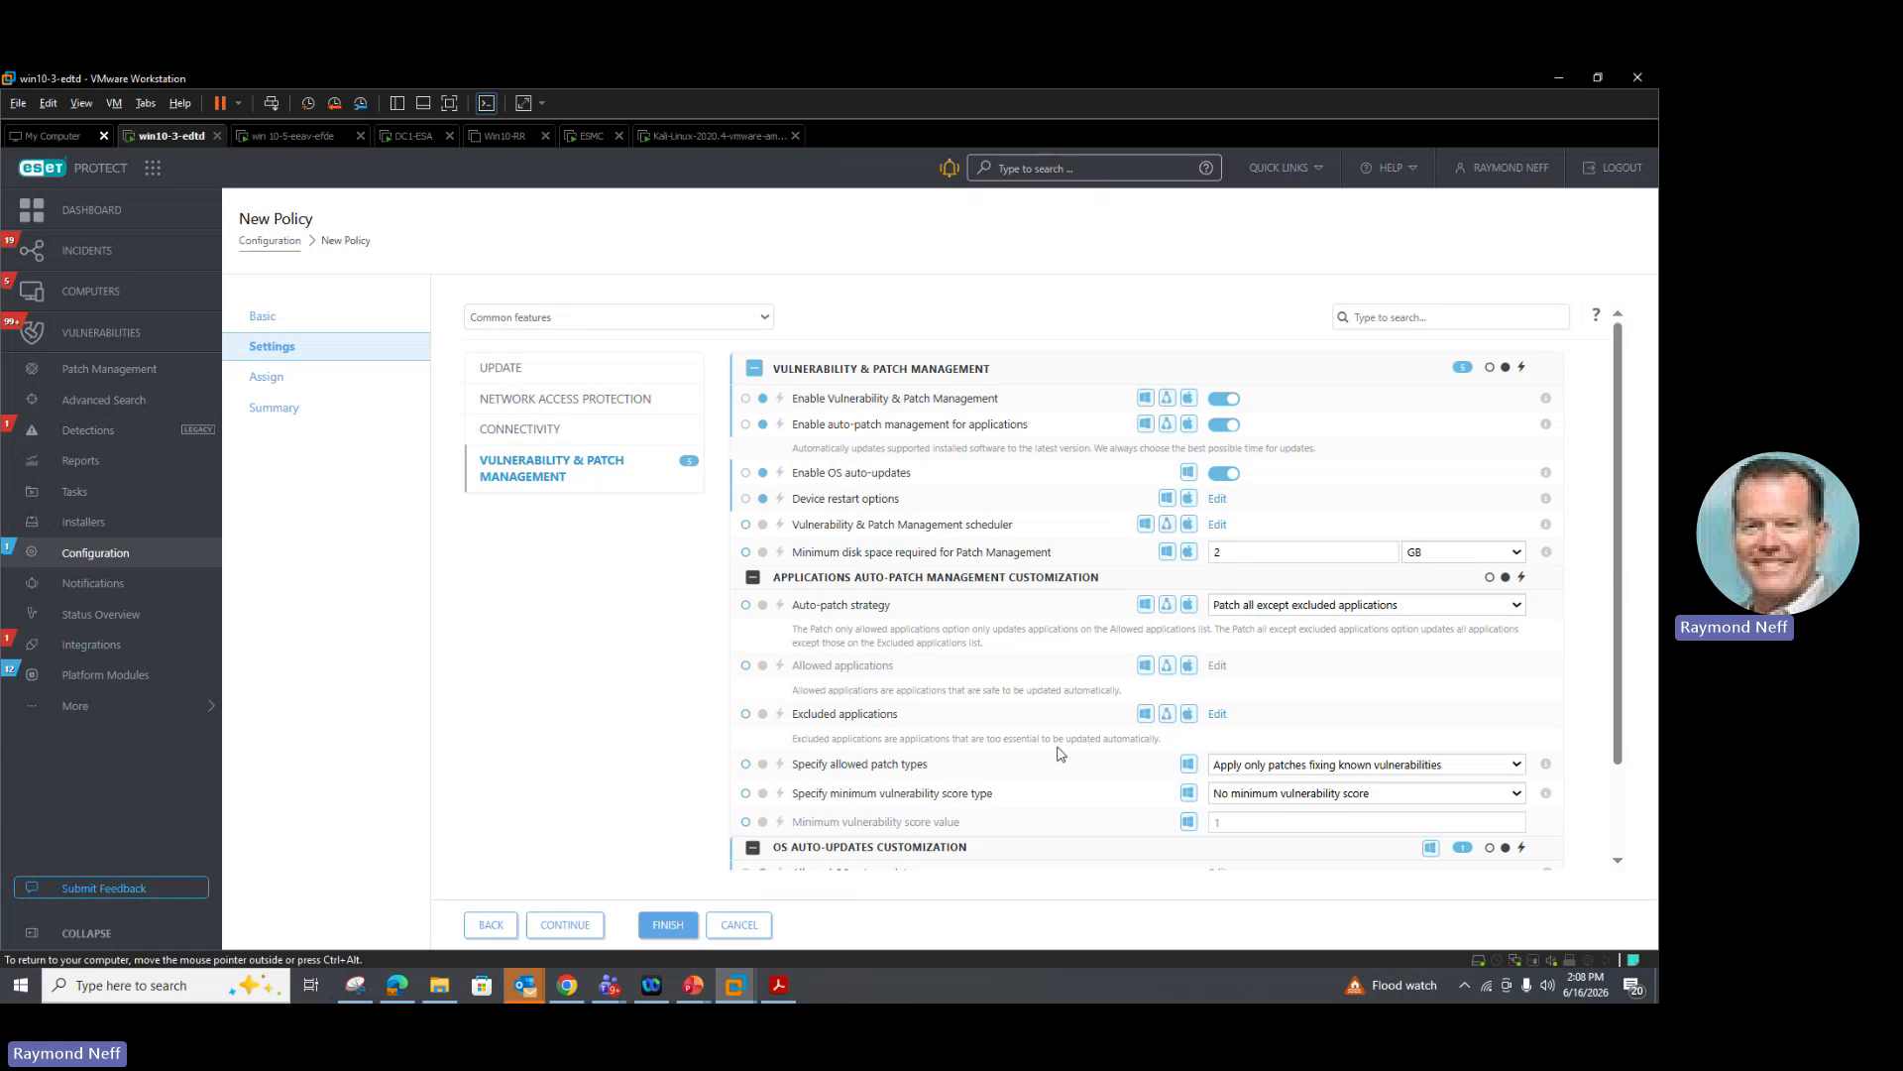
pyautogui.click(1228, 768)
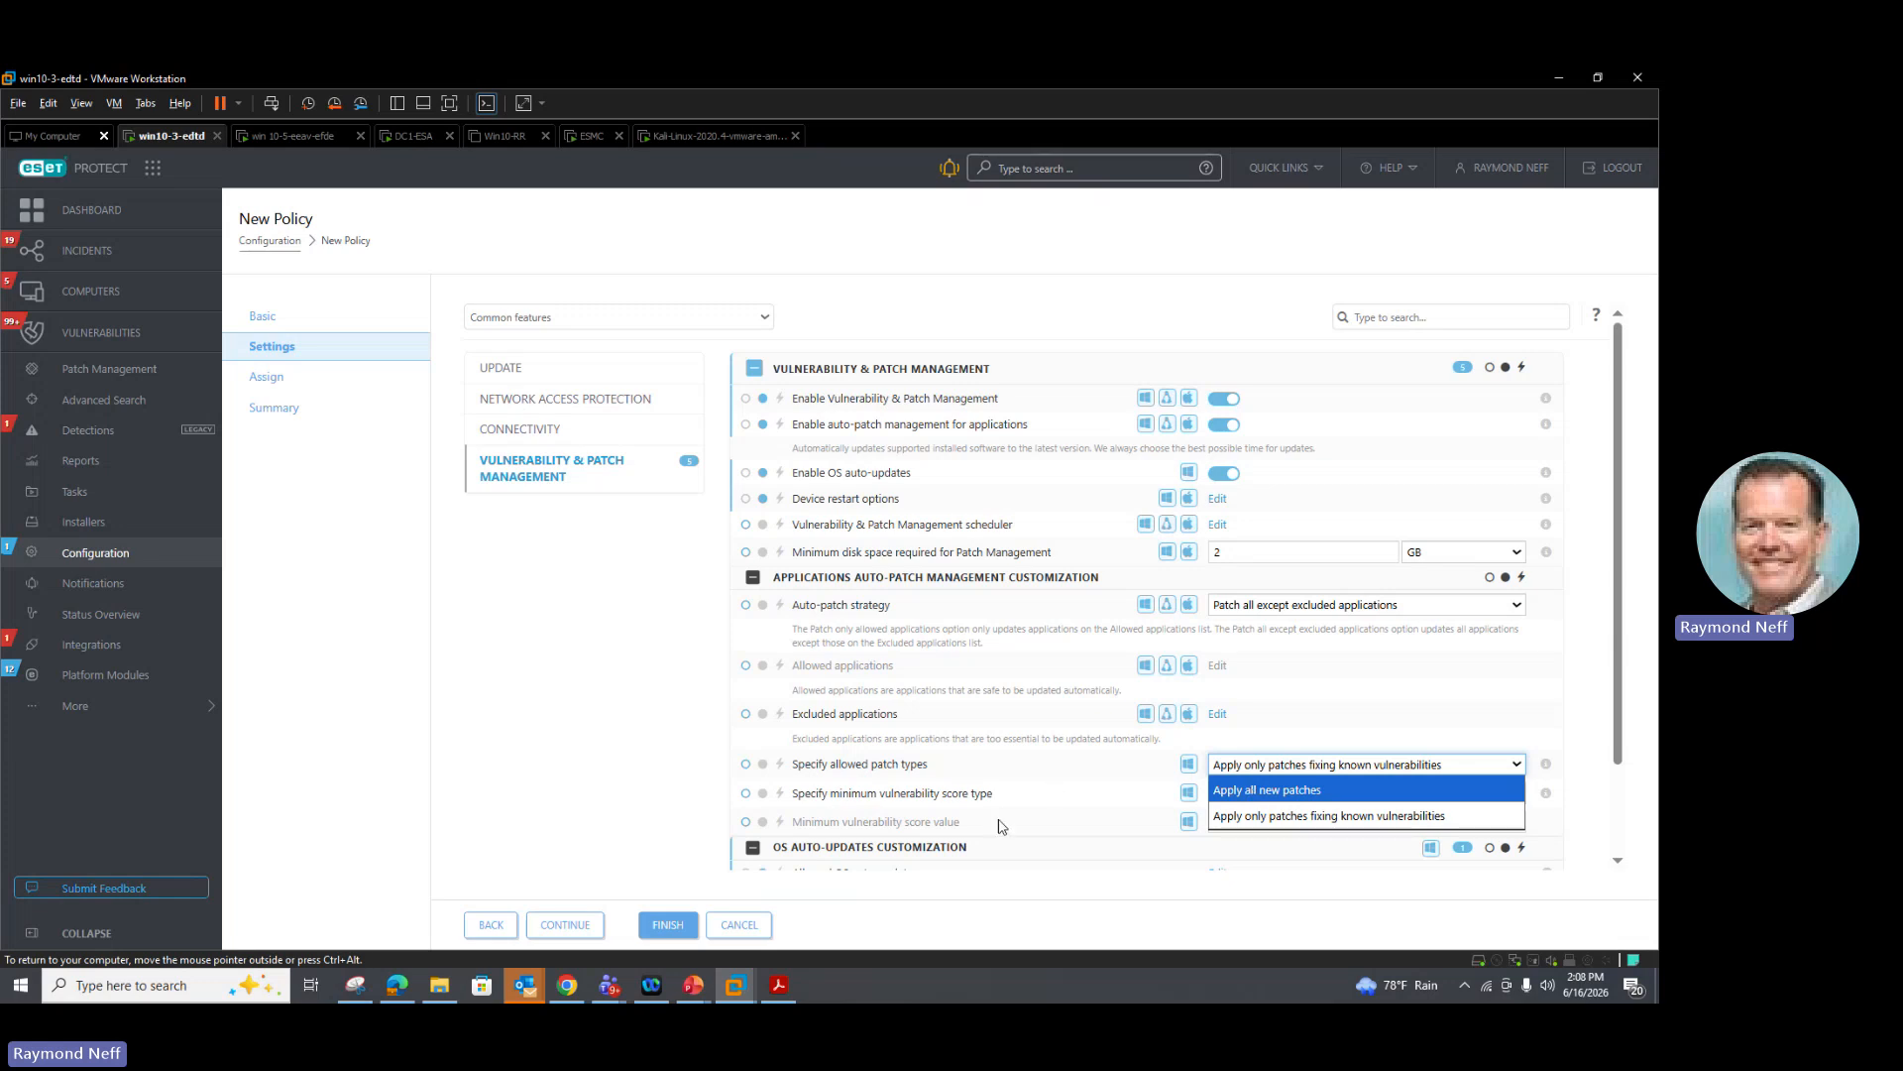
pyautogui.click(958, 793)
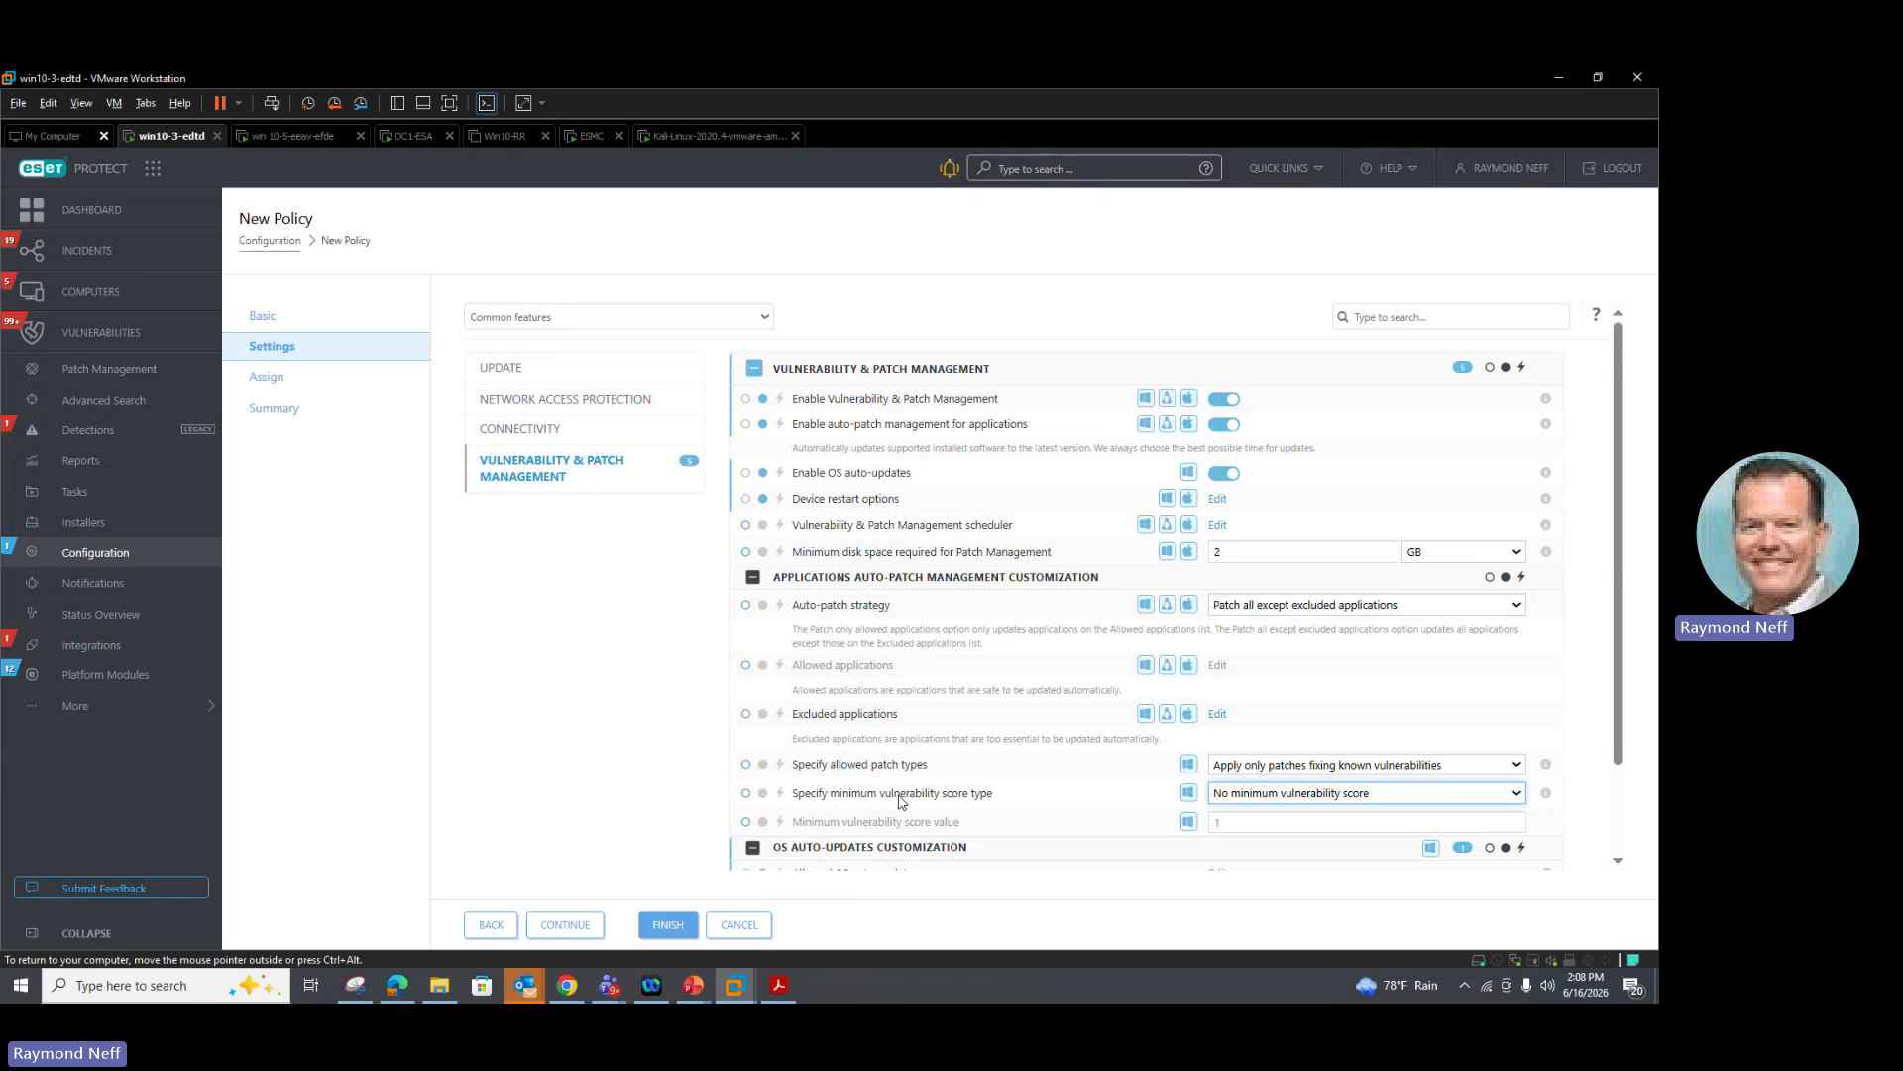
pyautogui.click(1325, 799)
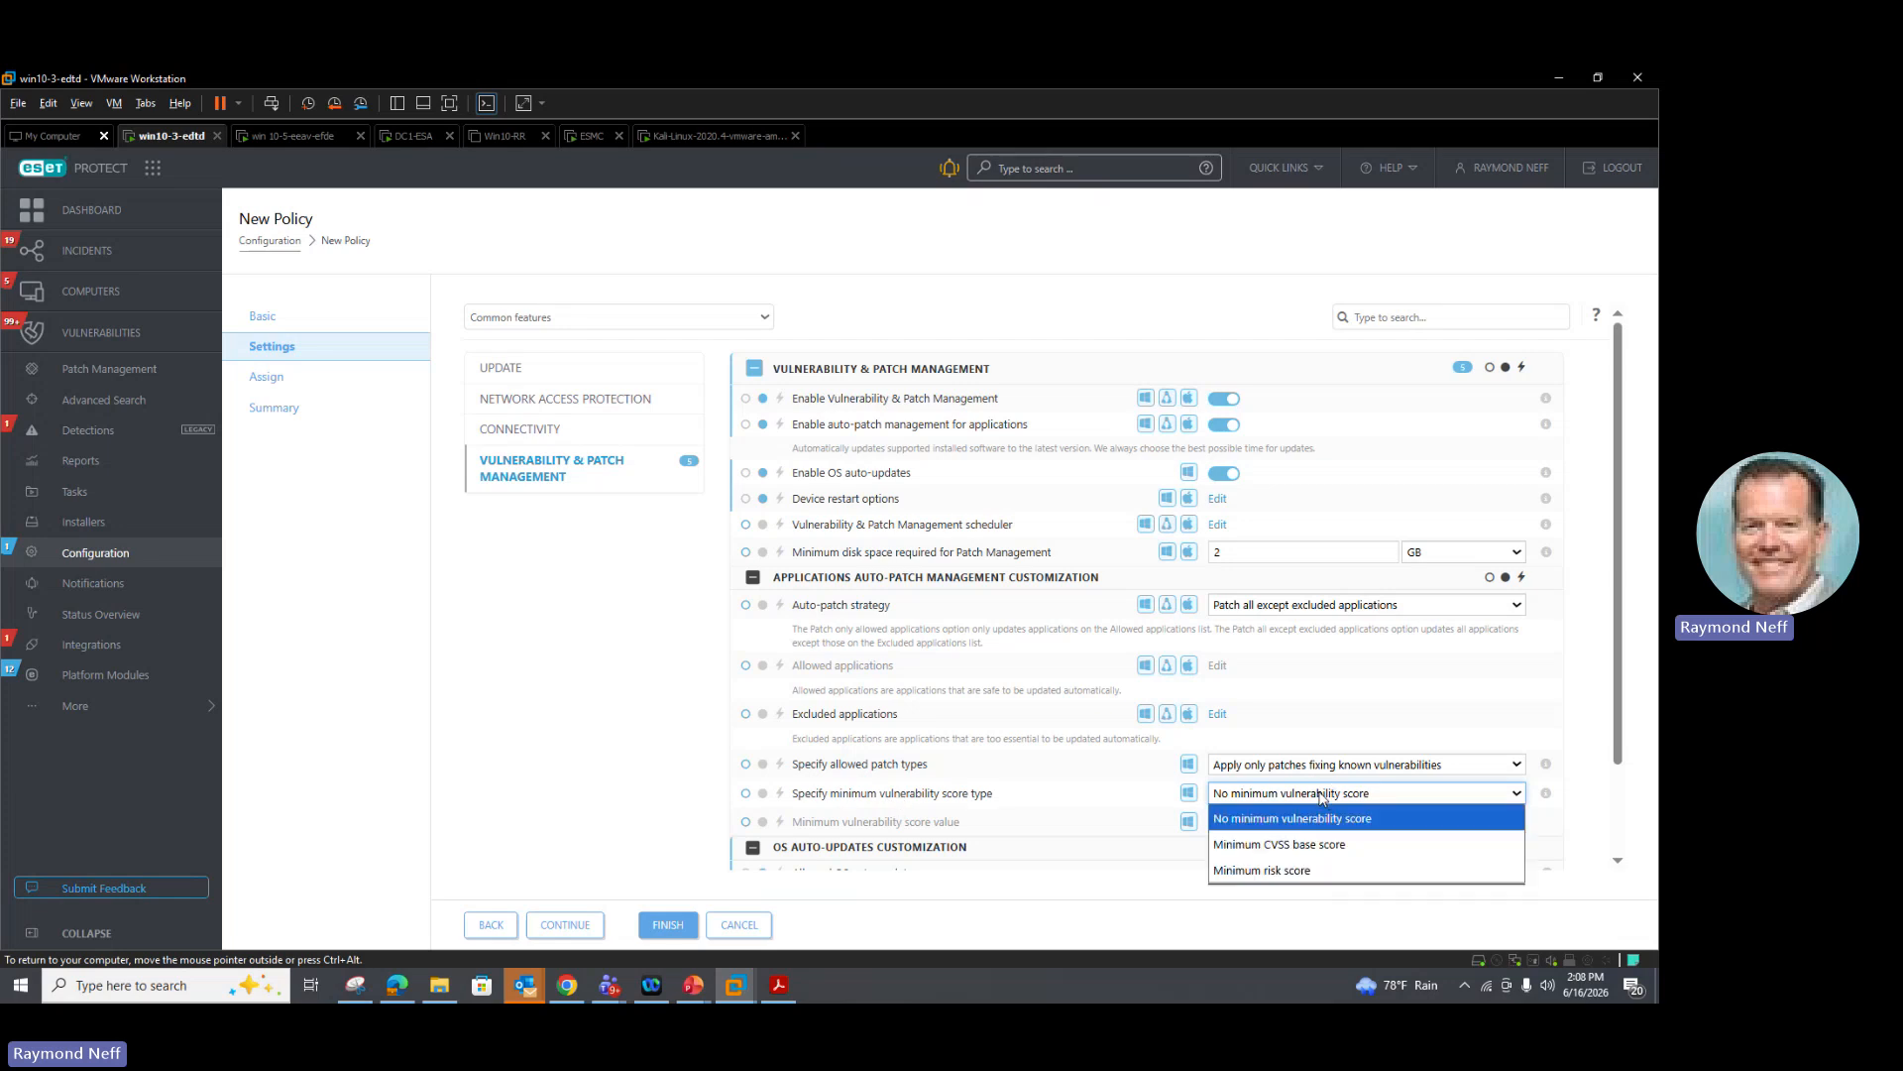
pyautogui.scroll(-1, 982, 759)
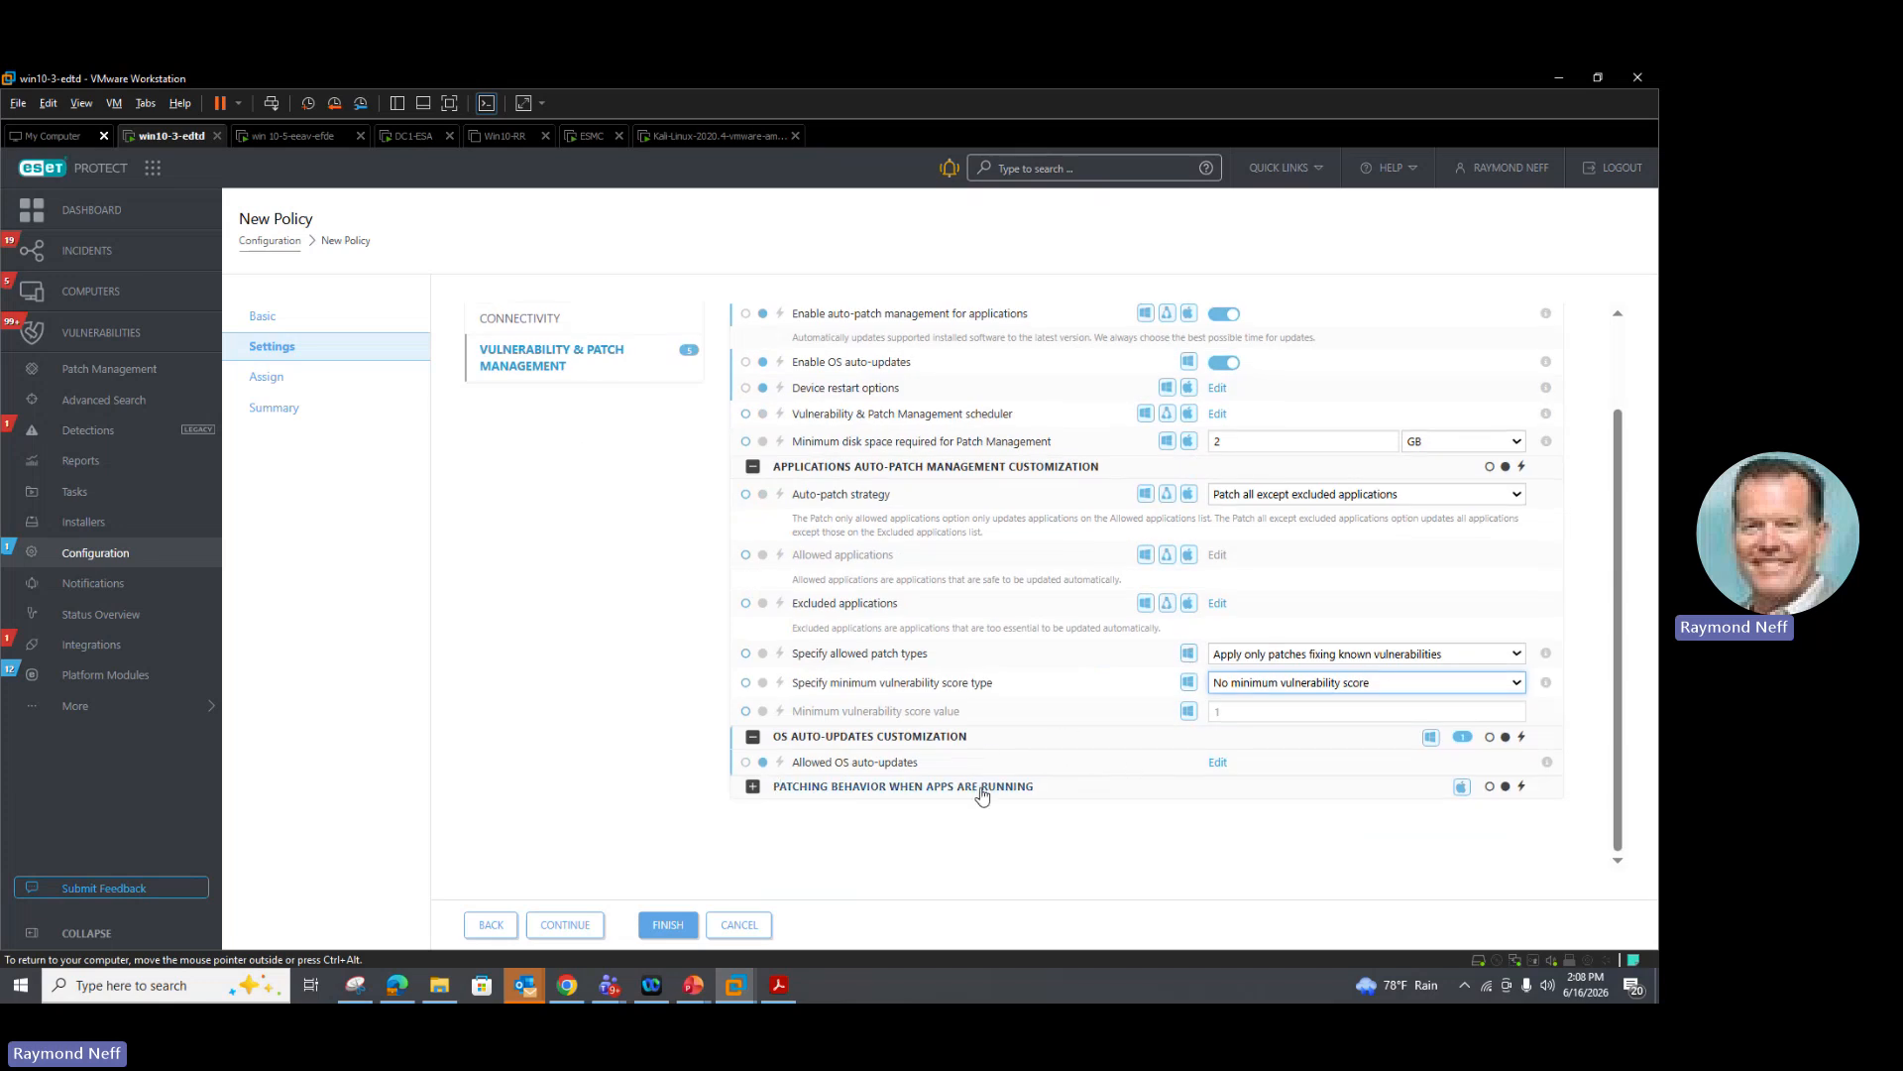
# Step: Expand the patching behavior when apps are running section and review the default patching strategy options
pyautogui.click(773, 790)
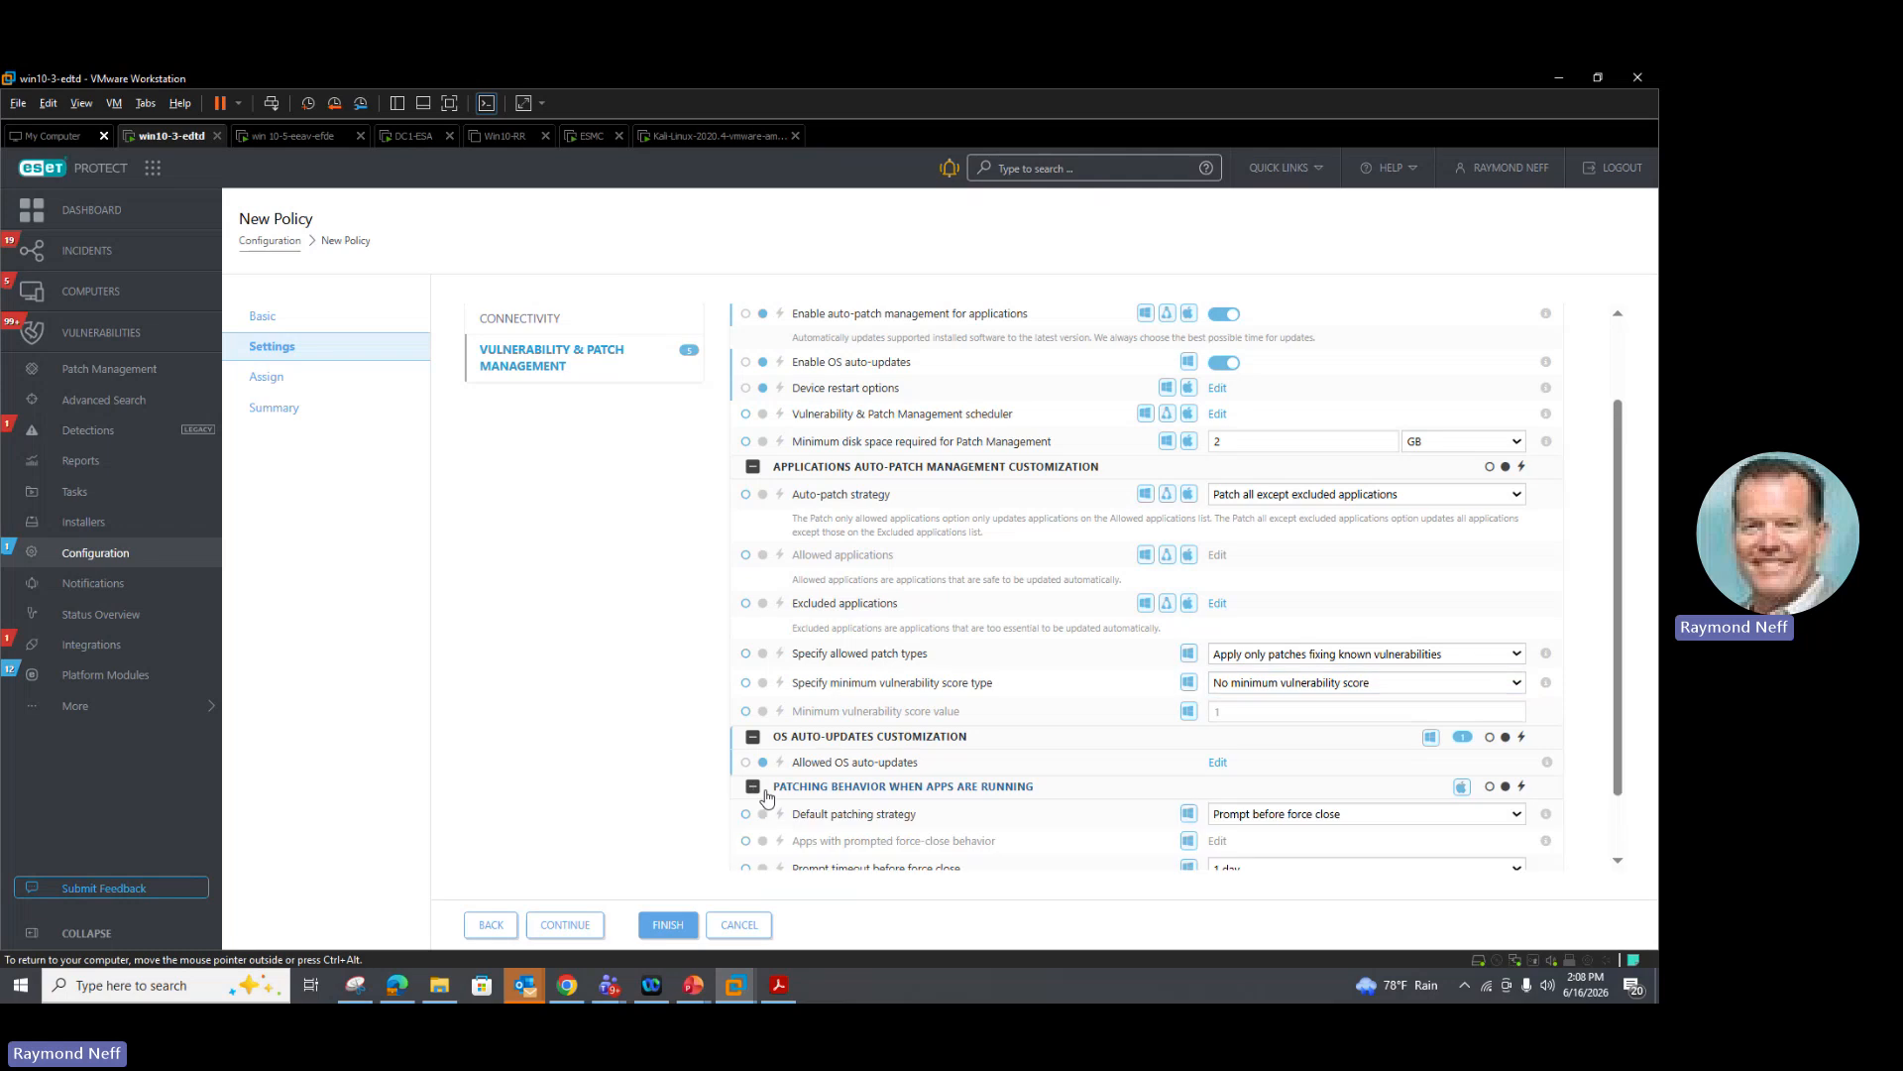
pyautogui.scroll(-1, 901, 755)
pyautogui.scroll(-1, 951, 761)
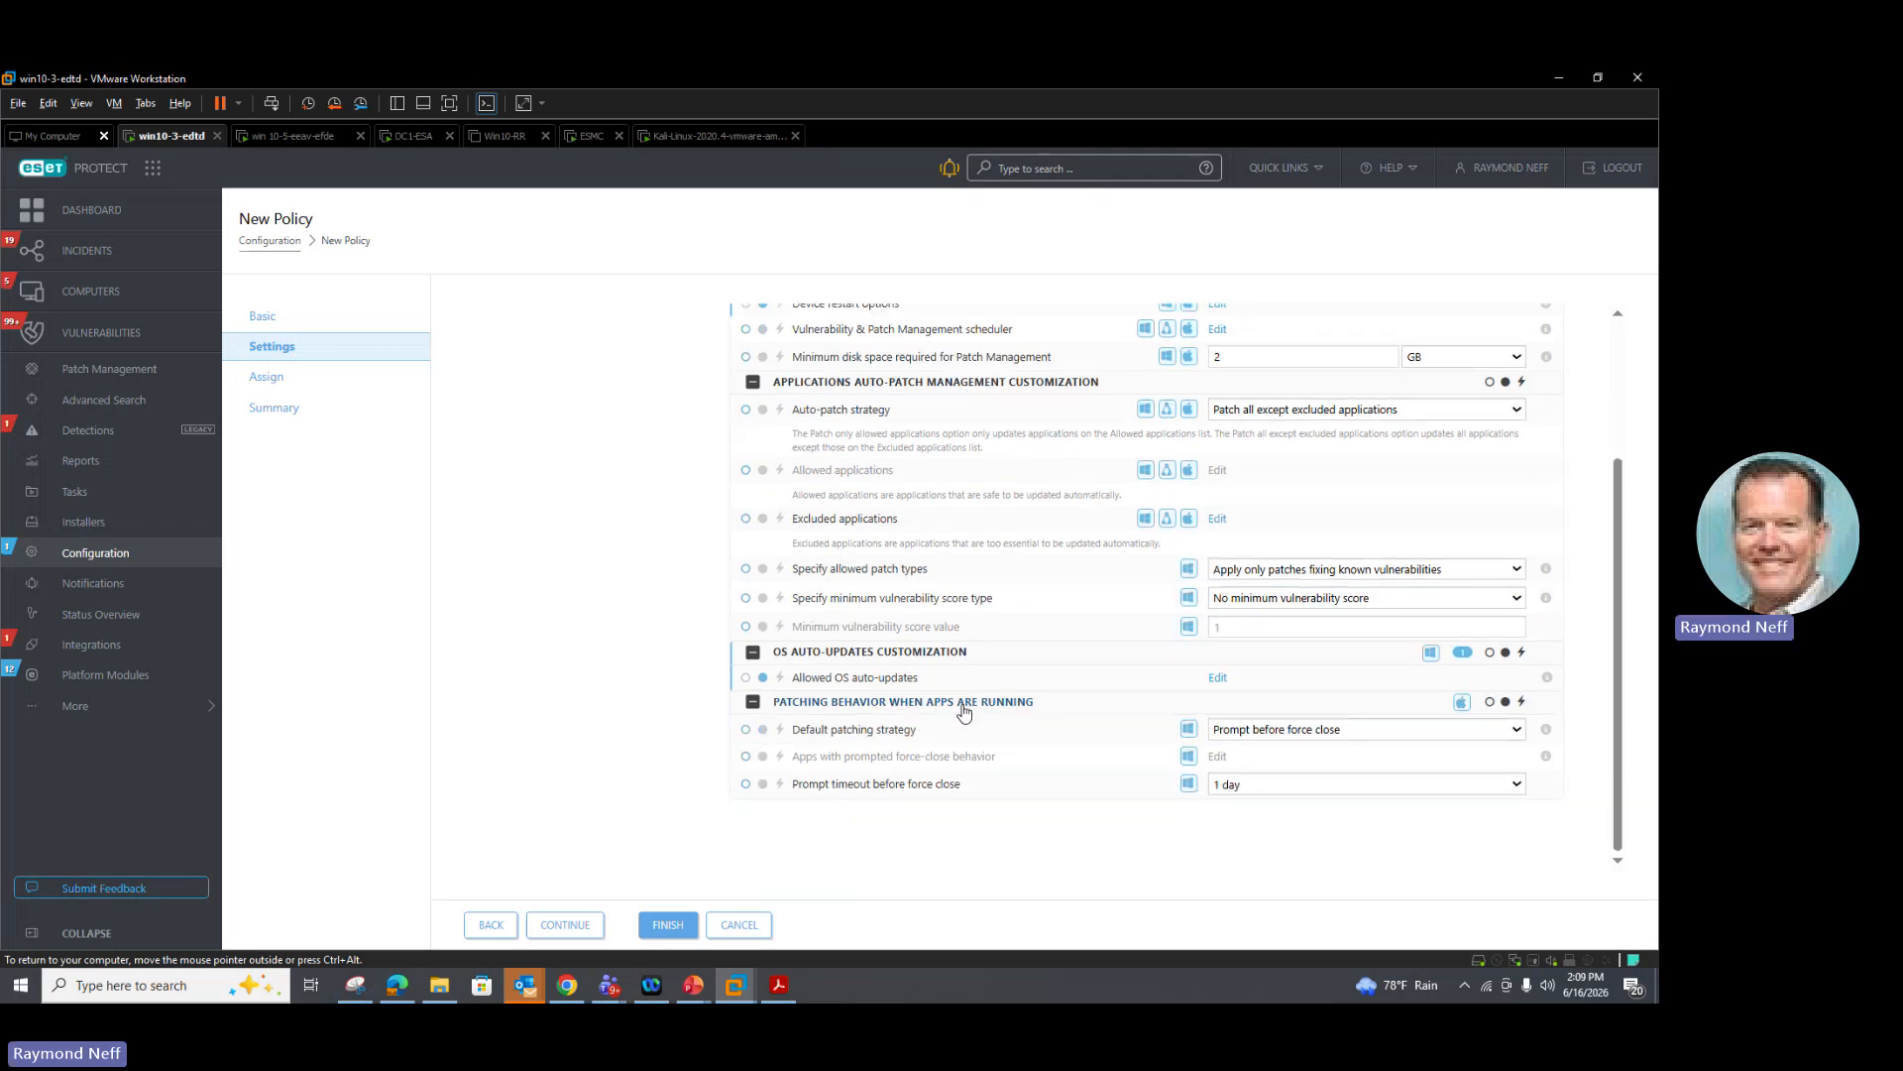
pyautogui.click(1248, 731)
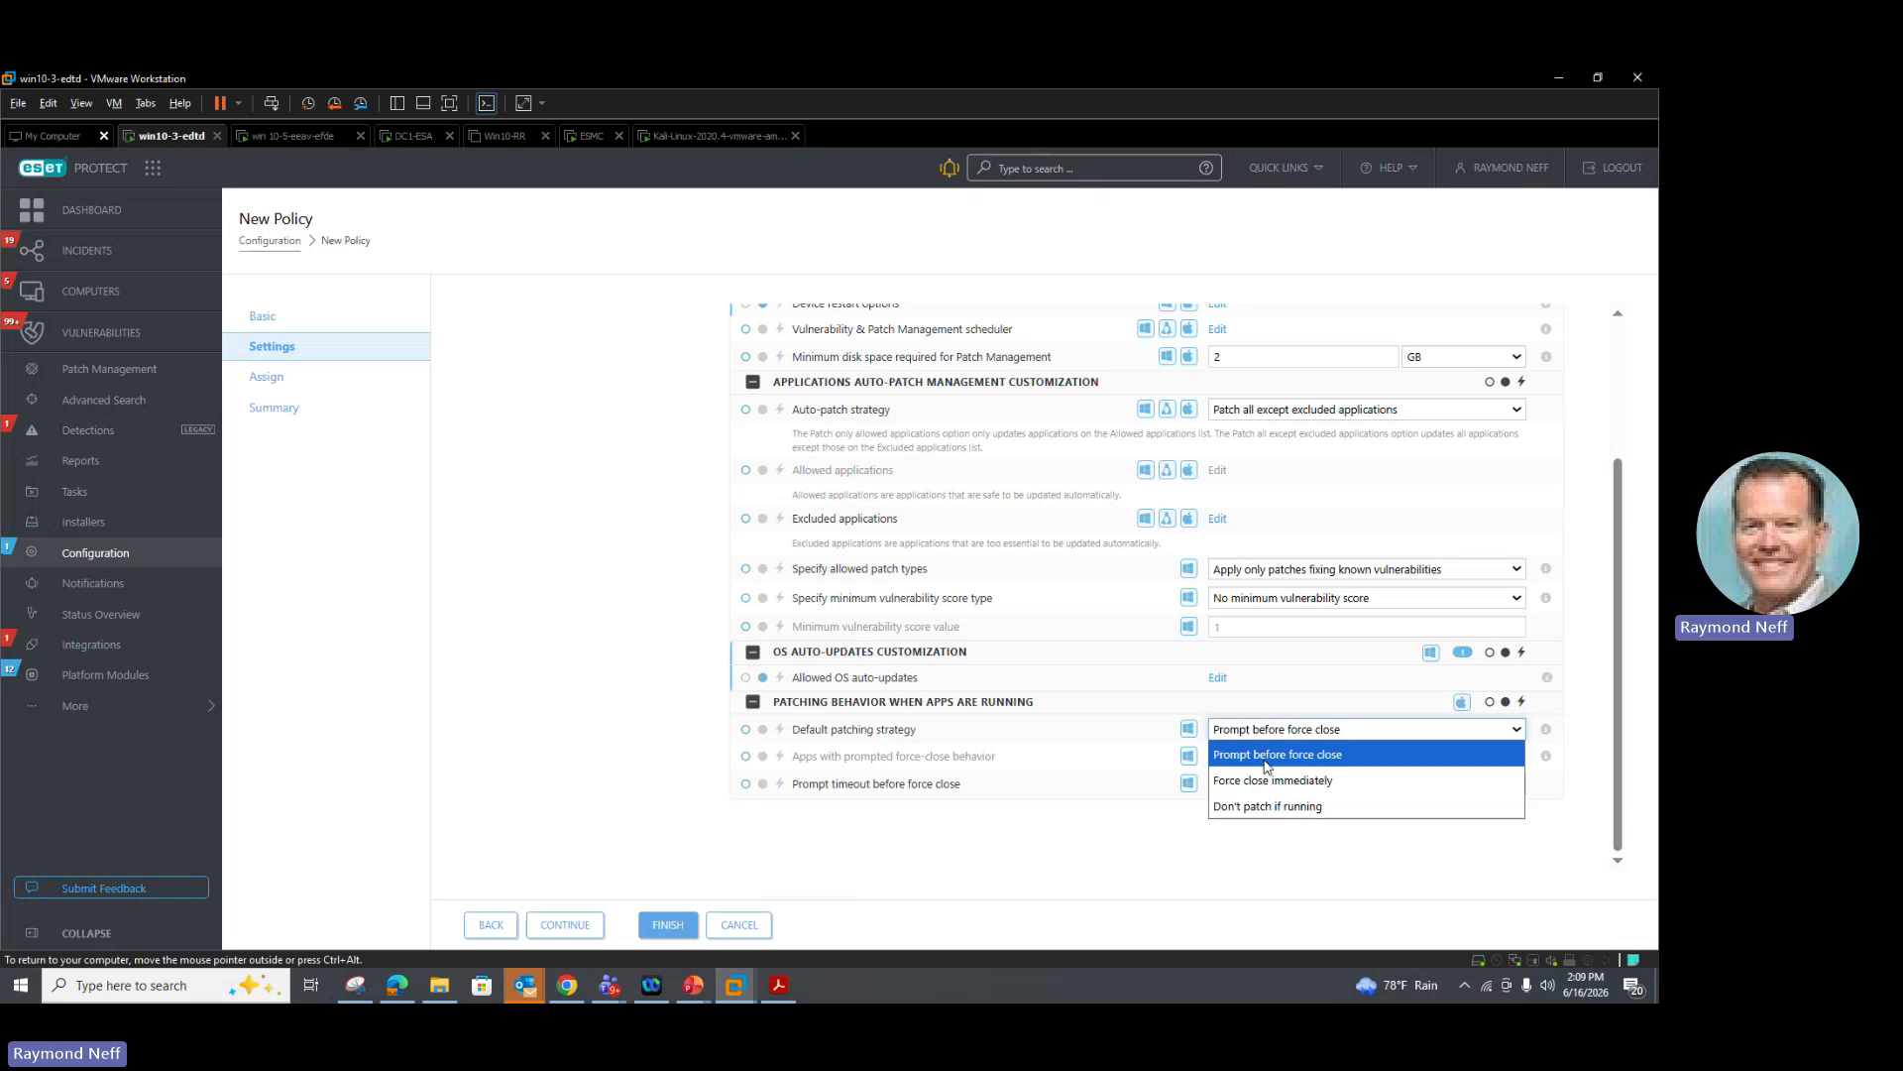
pyautogui.click(1132, 860)
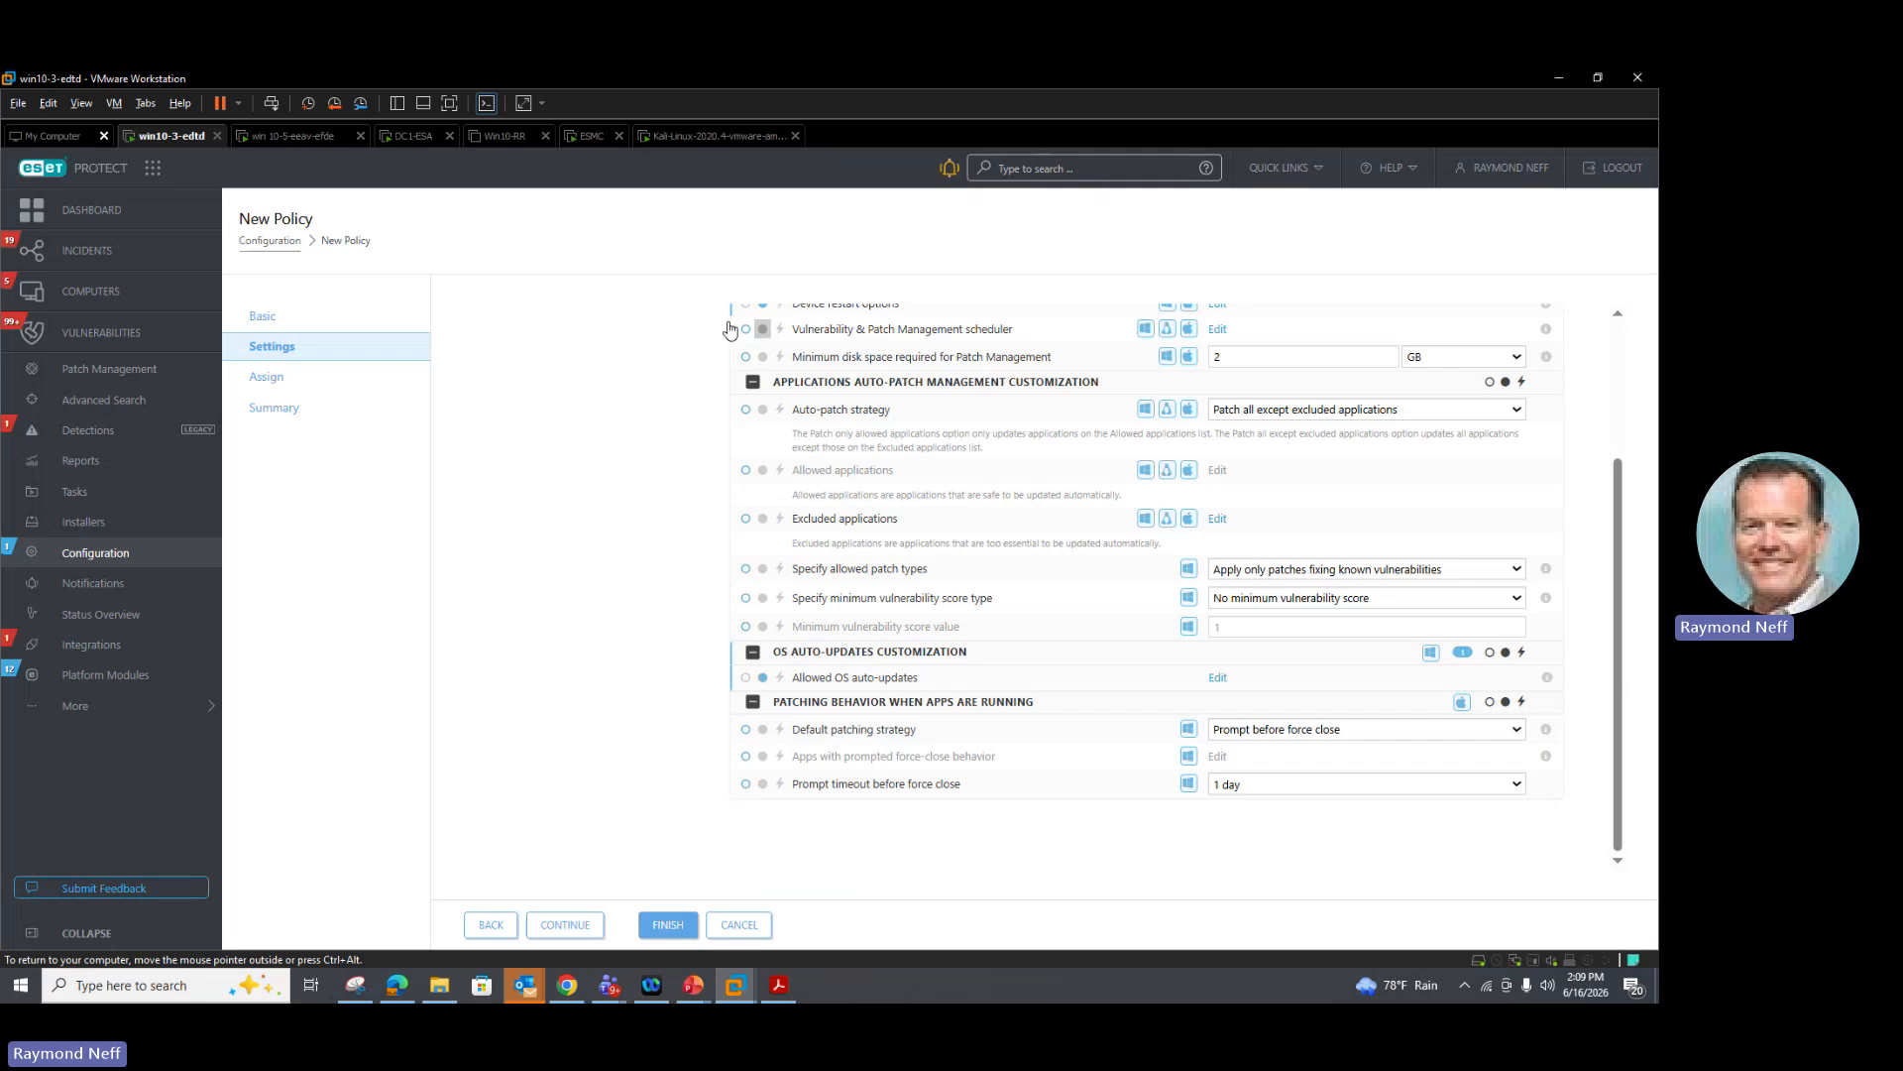
# Step: Cancel the new policy and discard its changes
pyautogui.click(747, 926)
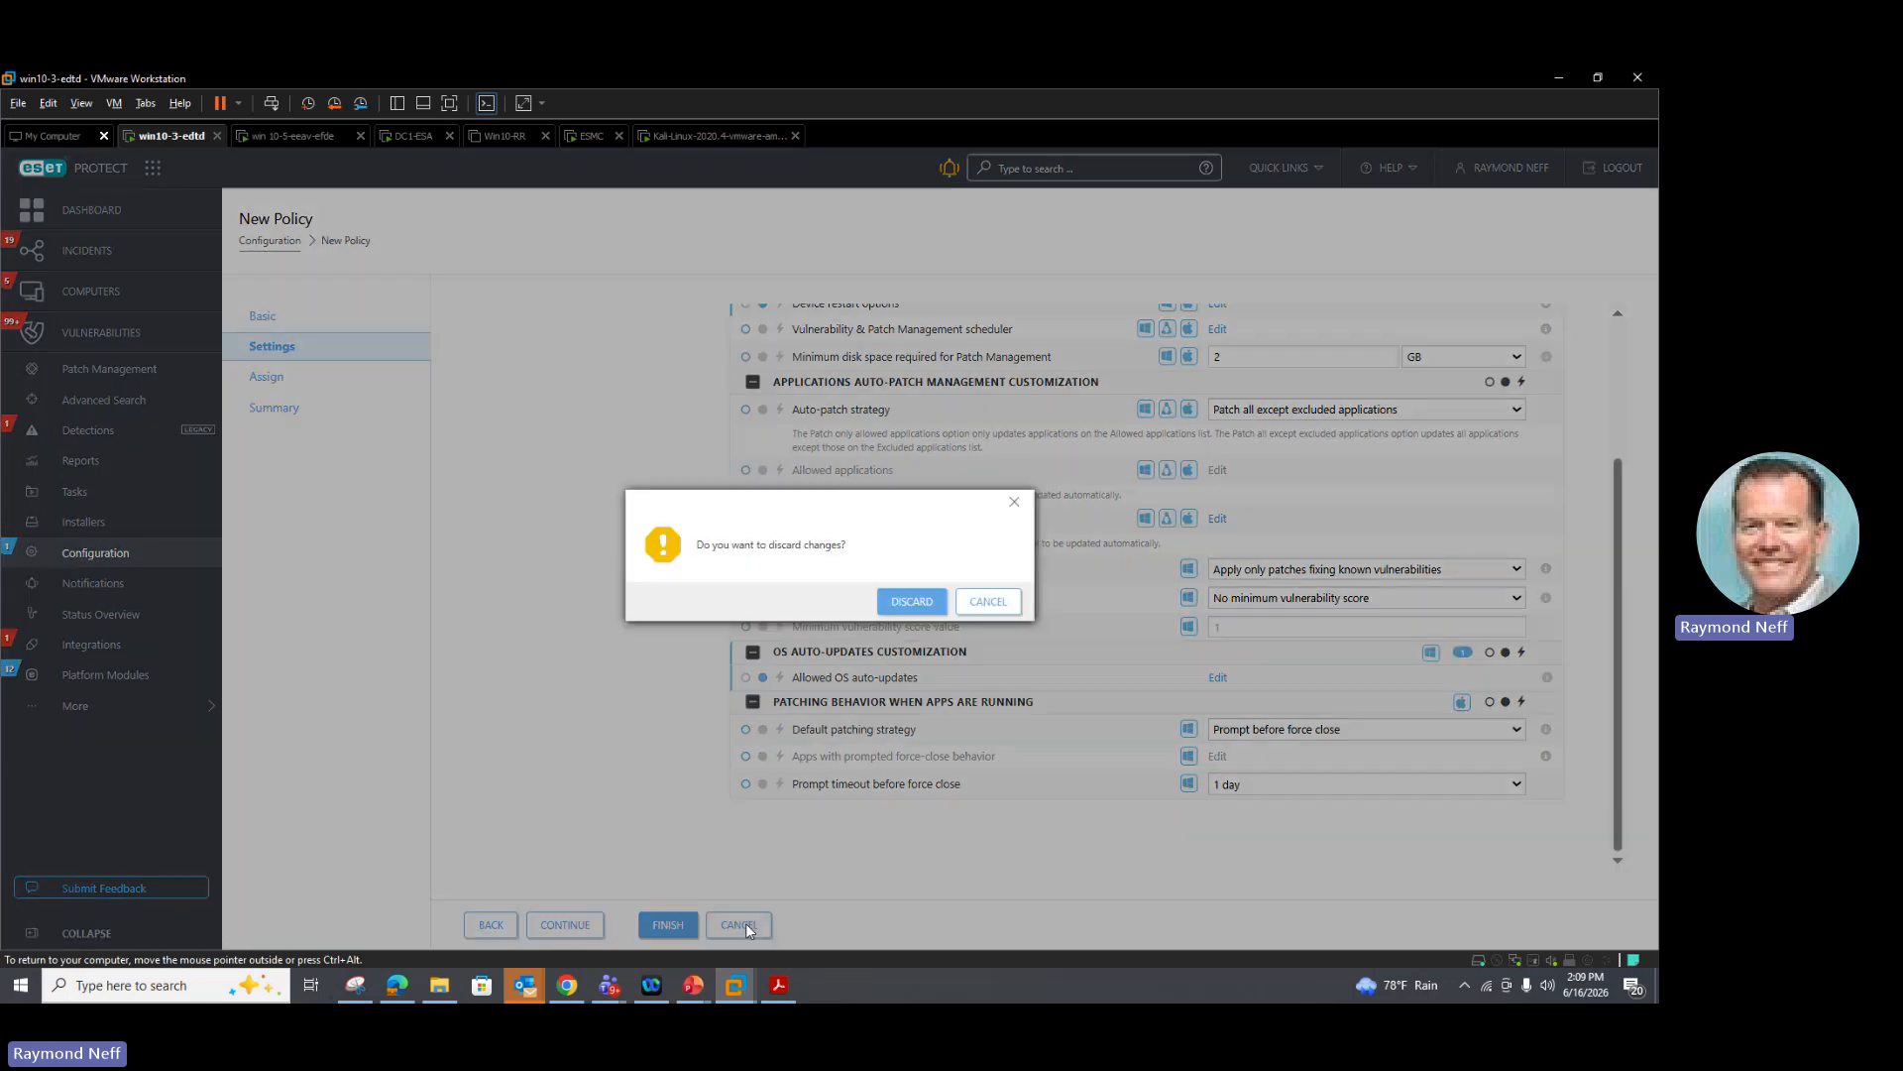
pyautogui.click(925, 607)
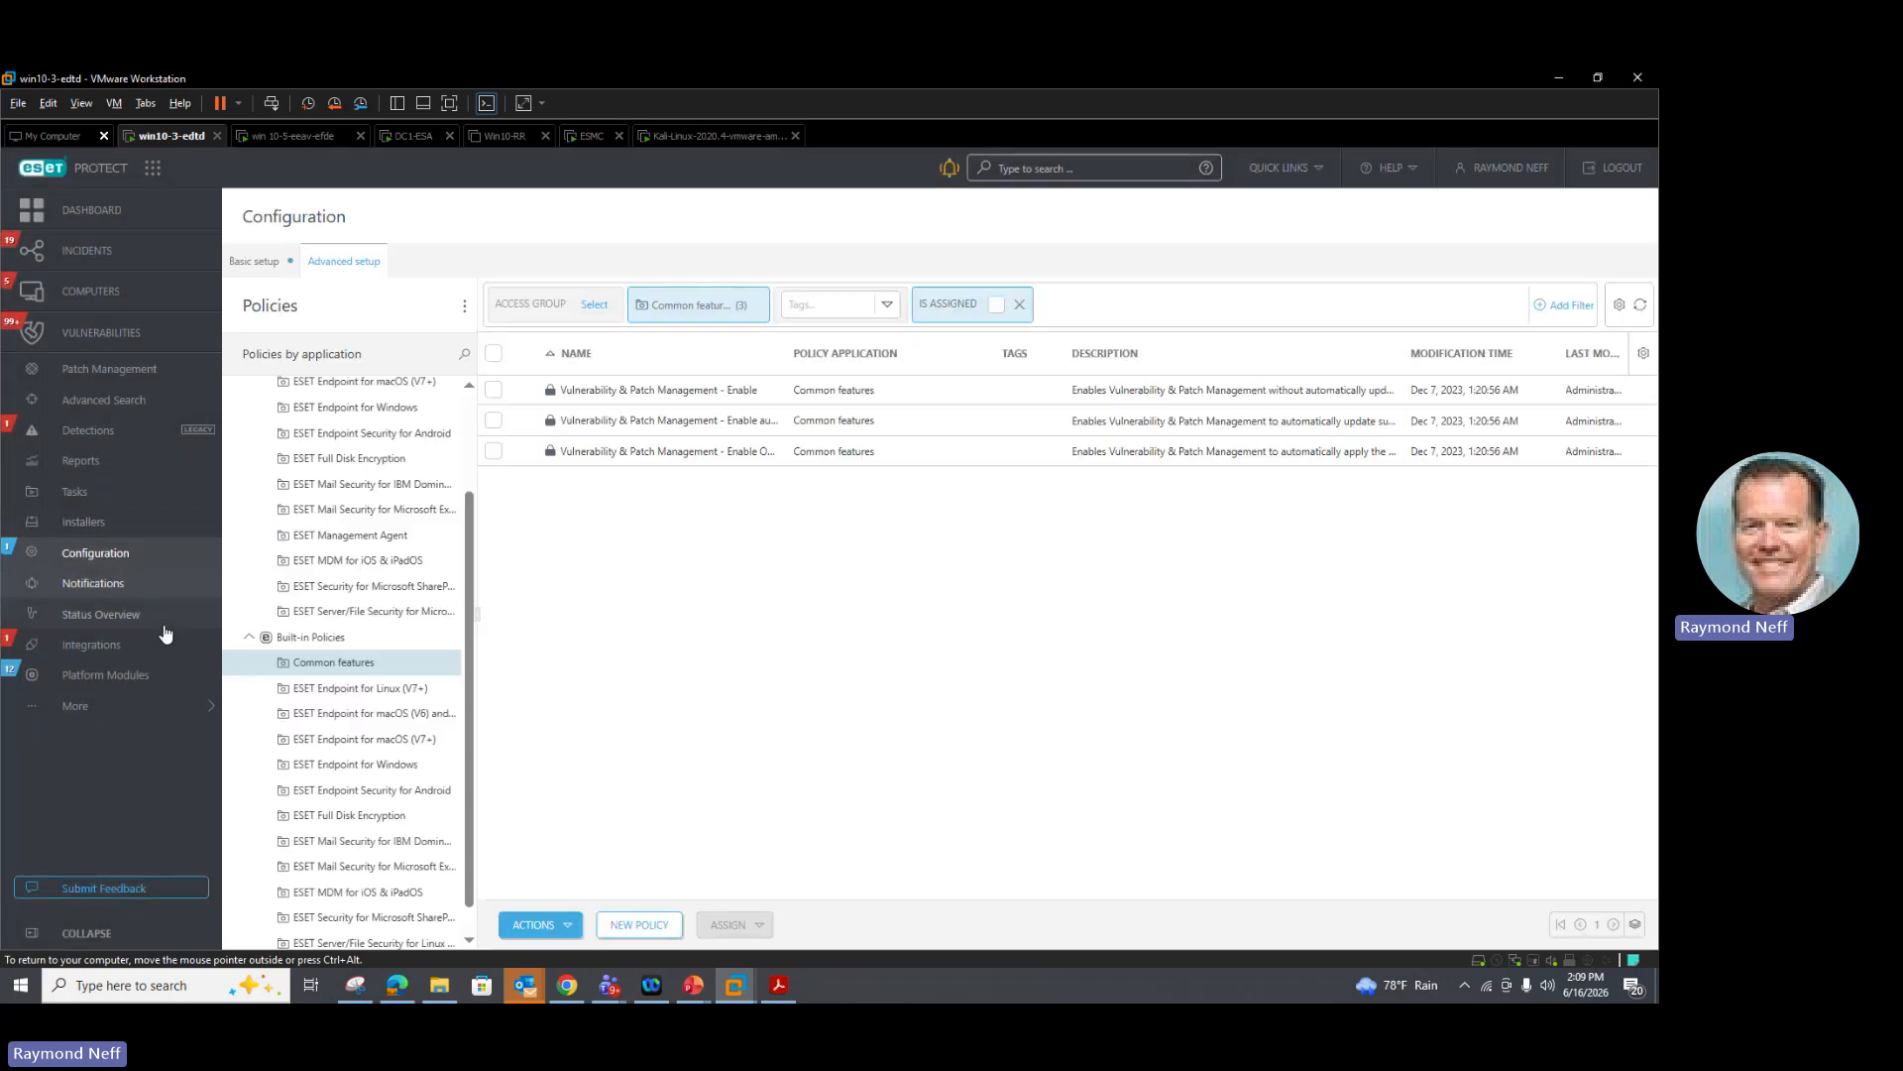
# Step: Start a new Module Activation client task and open its settings
pyautogui.click(84, 500)
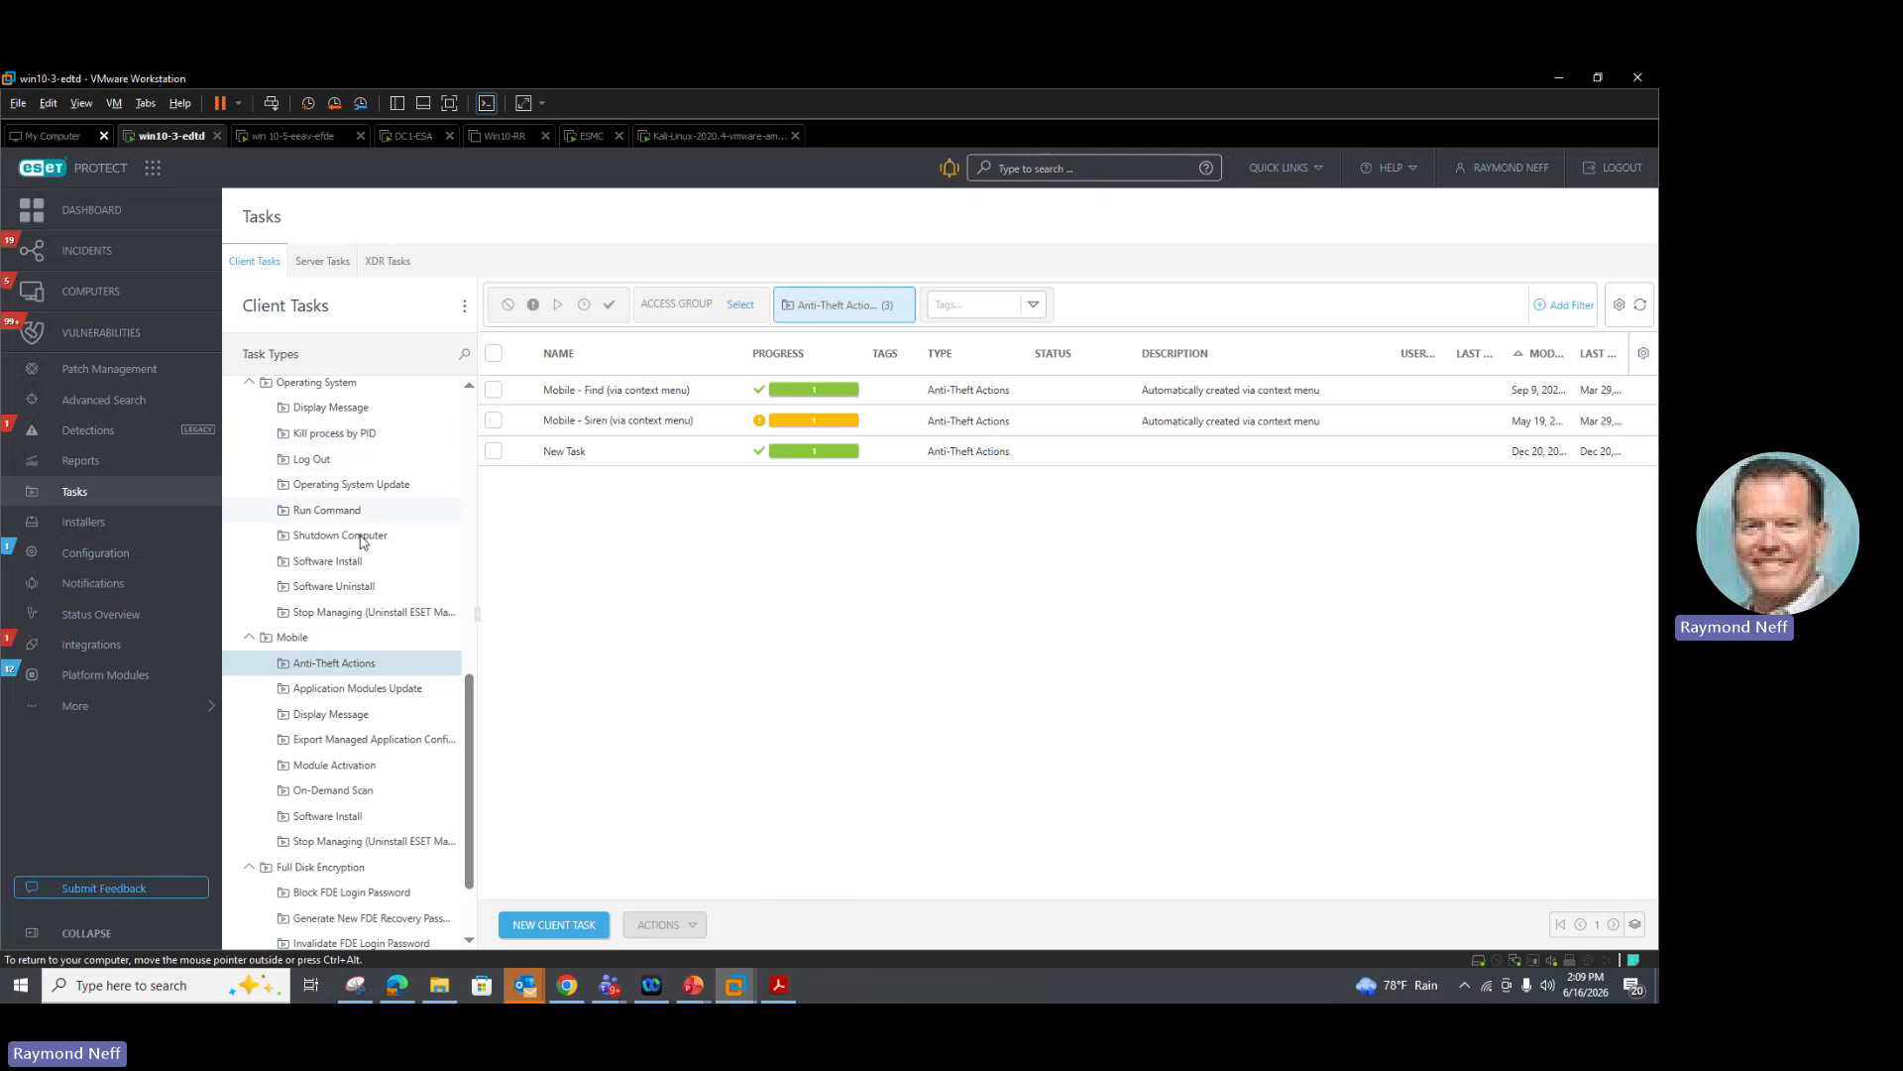
pyautogui.scroll(3, 338, 593)
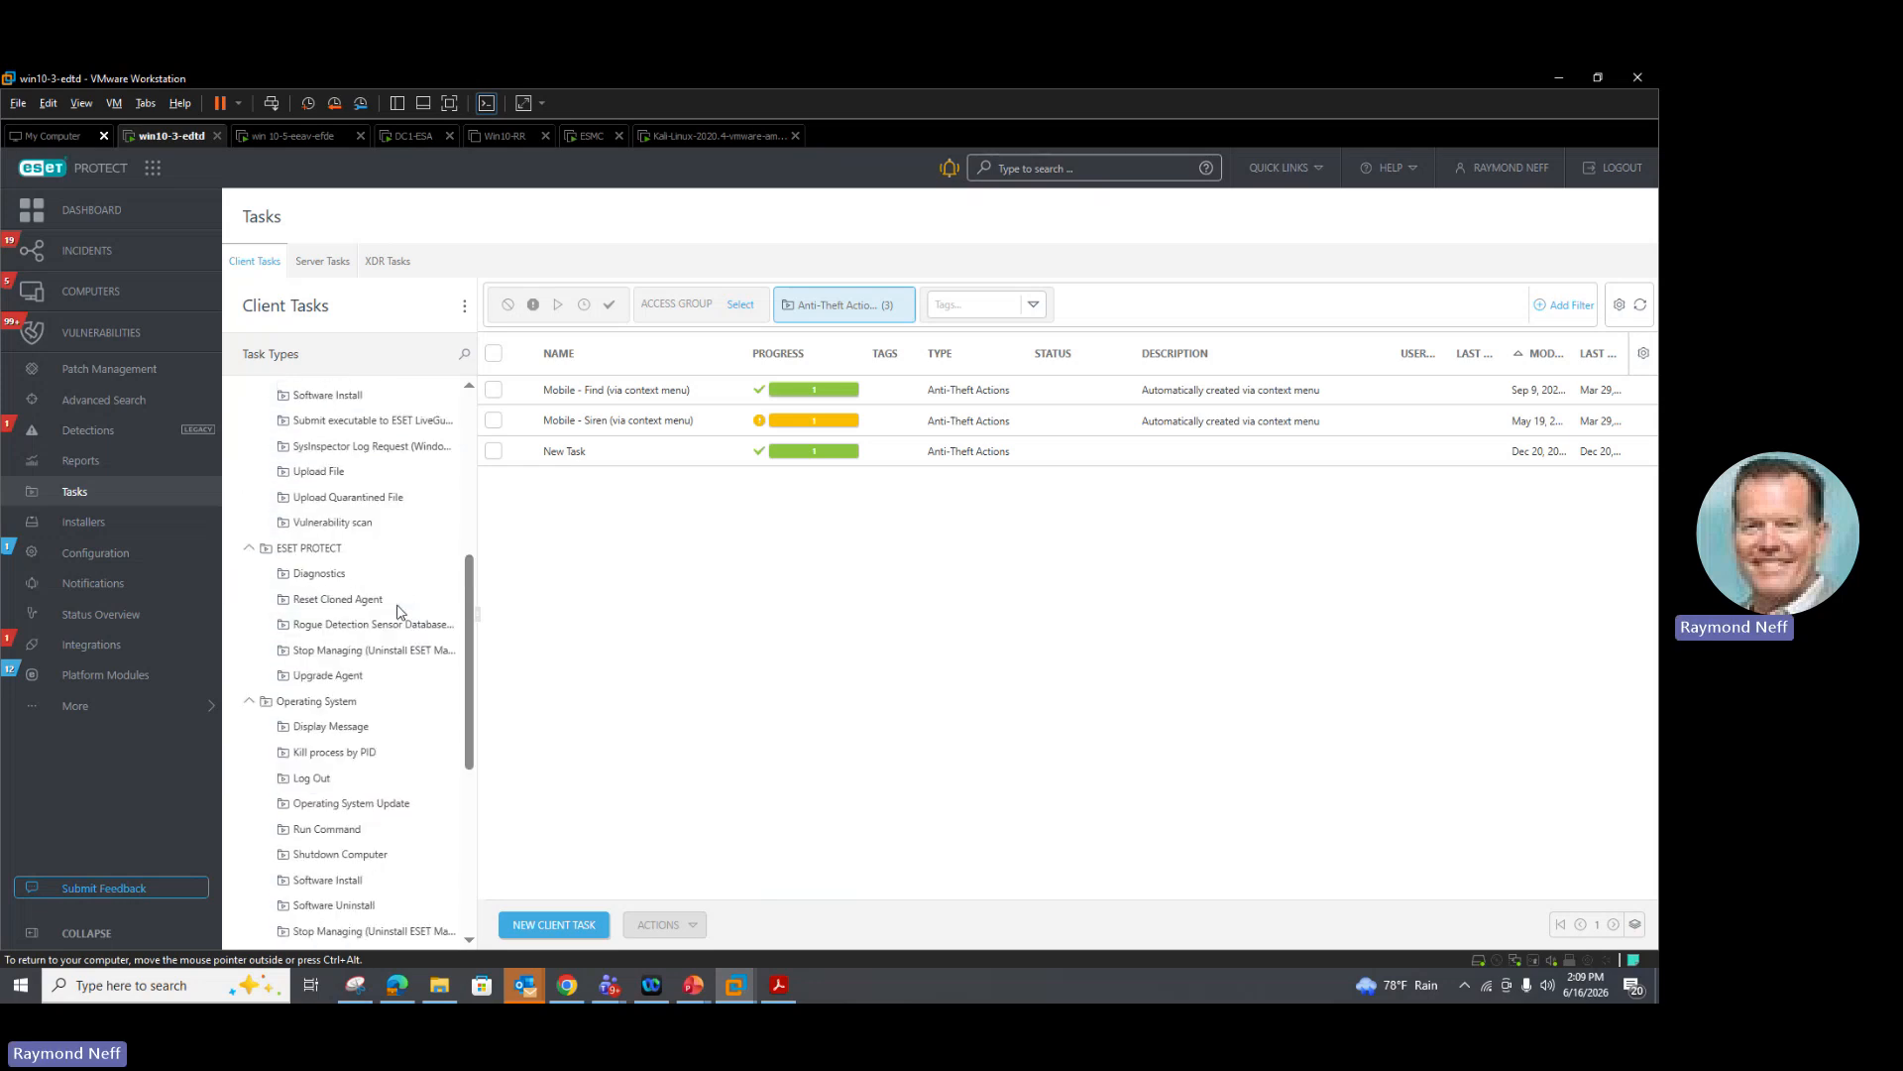
pyautogui.scroll(4, 396, 606)
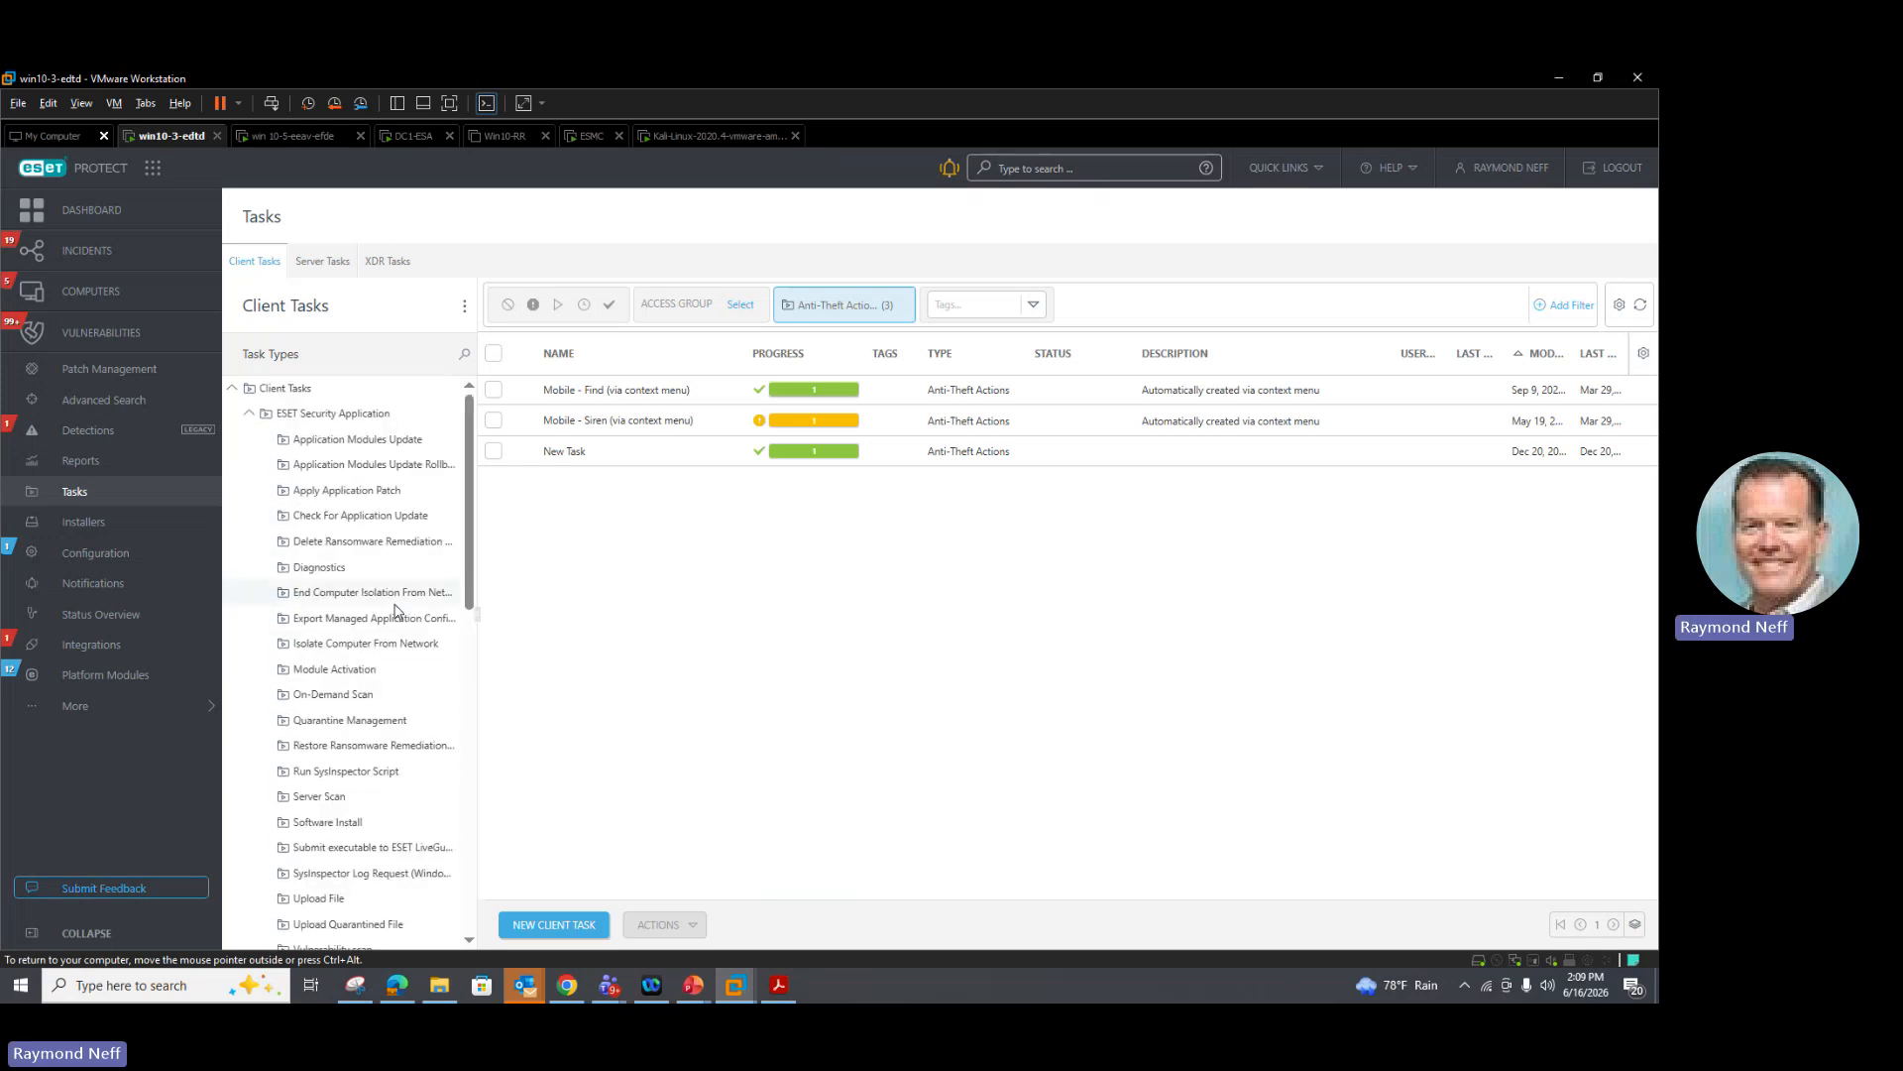
pyautogui.click(345, 672)
pyautogui.click(565, 924)
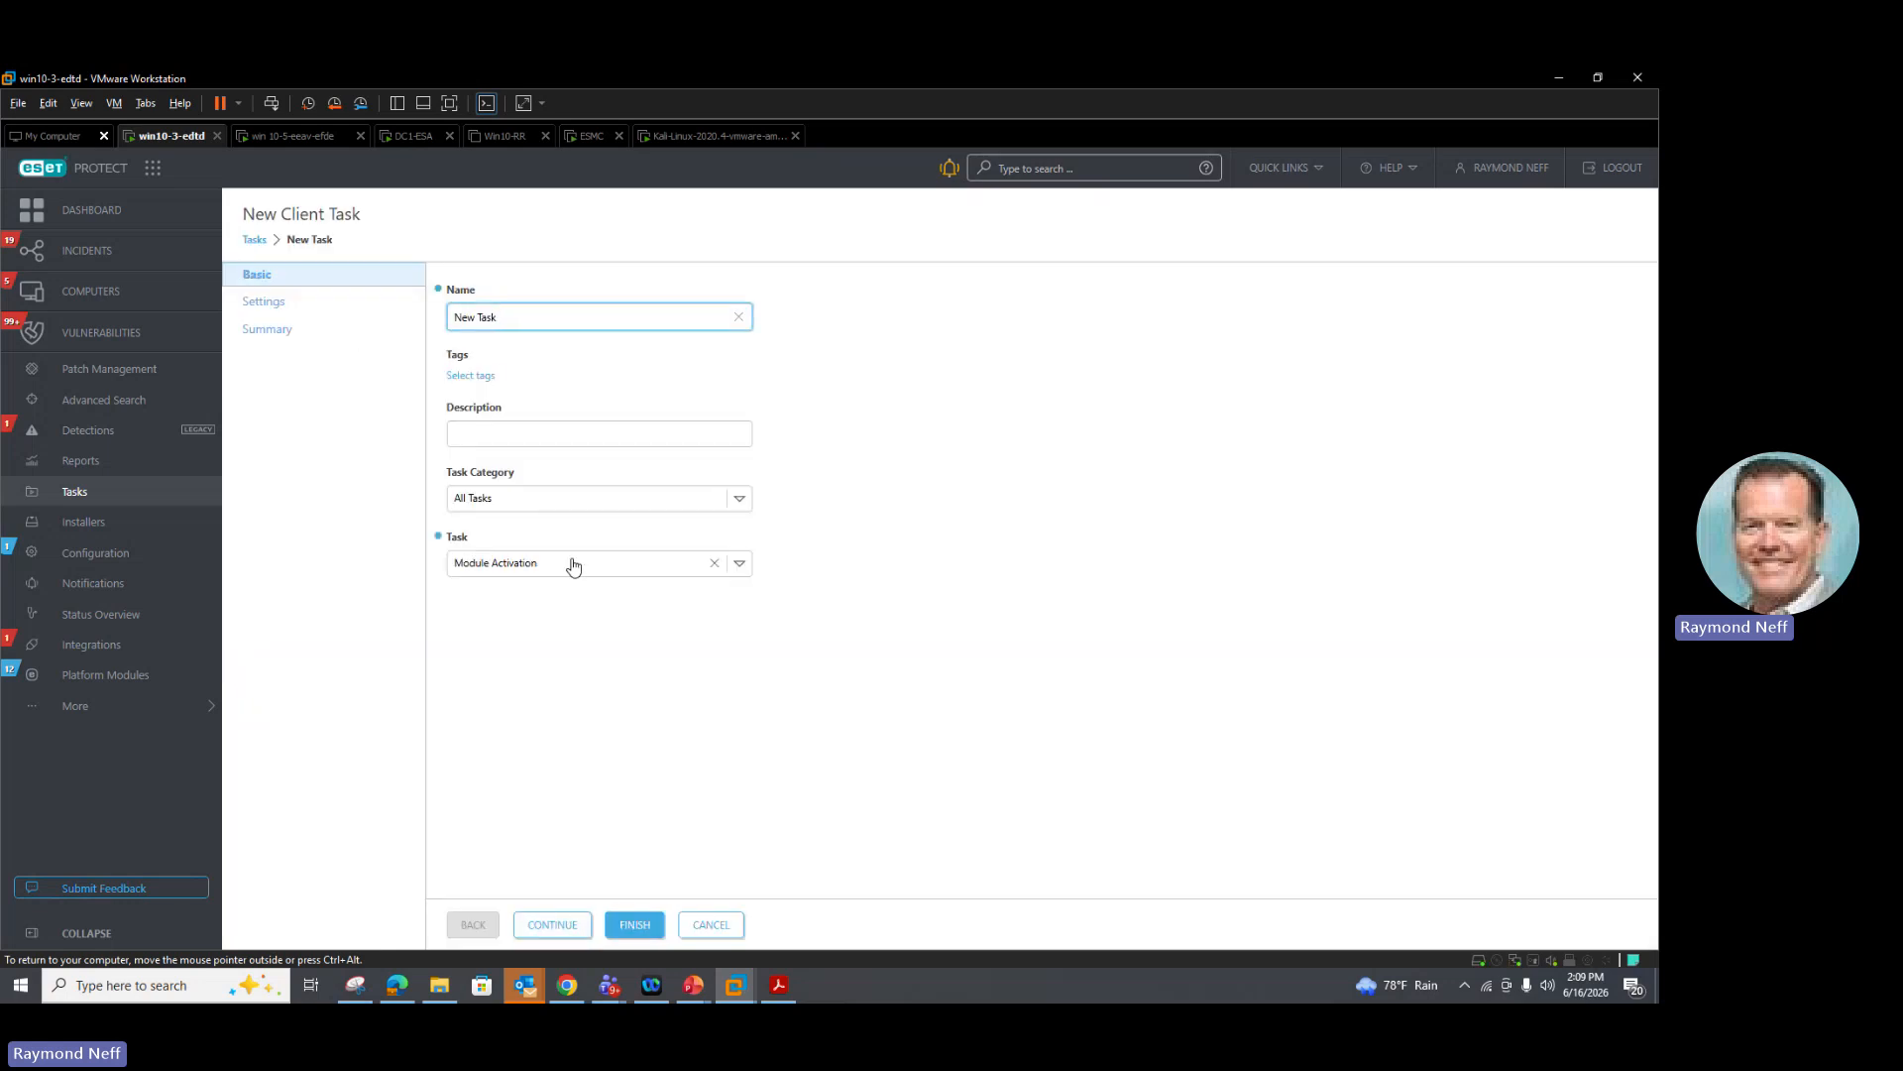
pyautogui.click(264, 305)
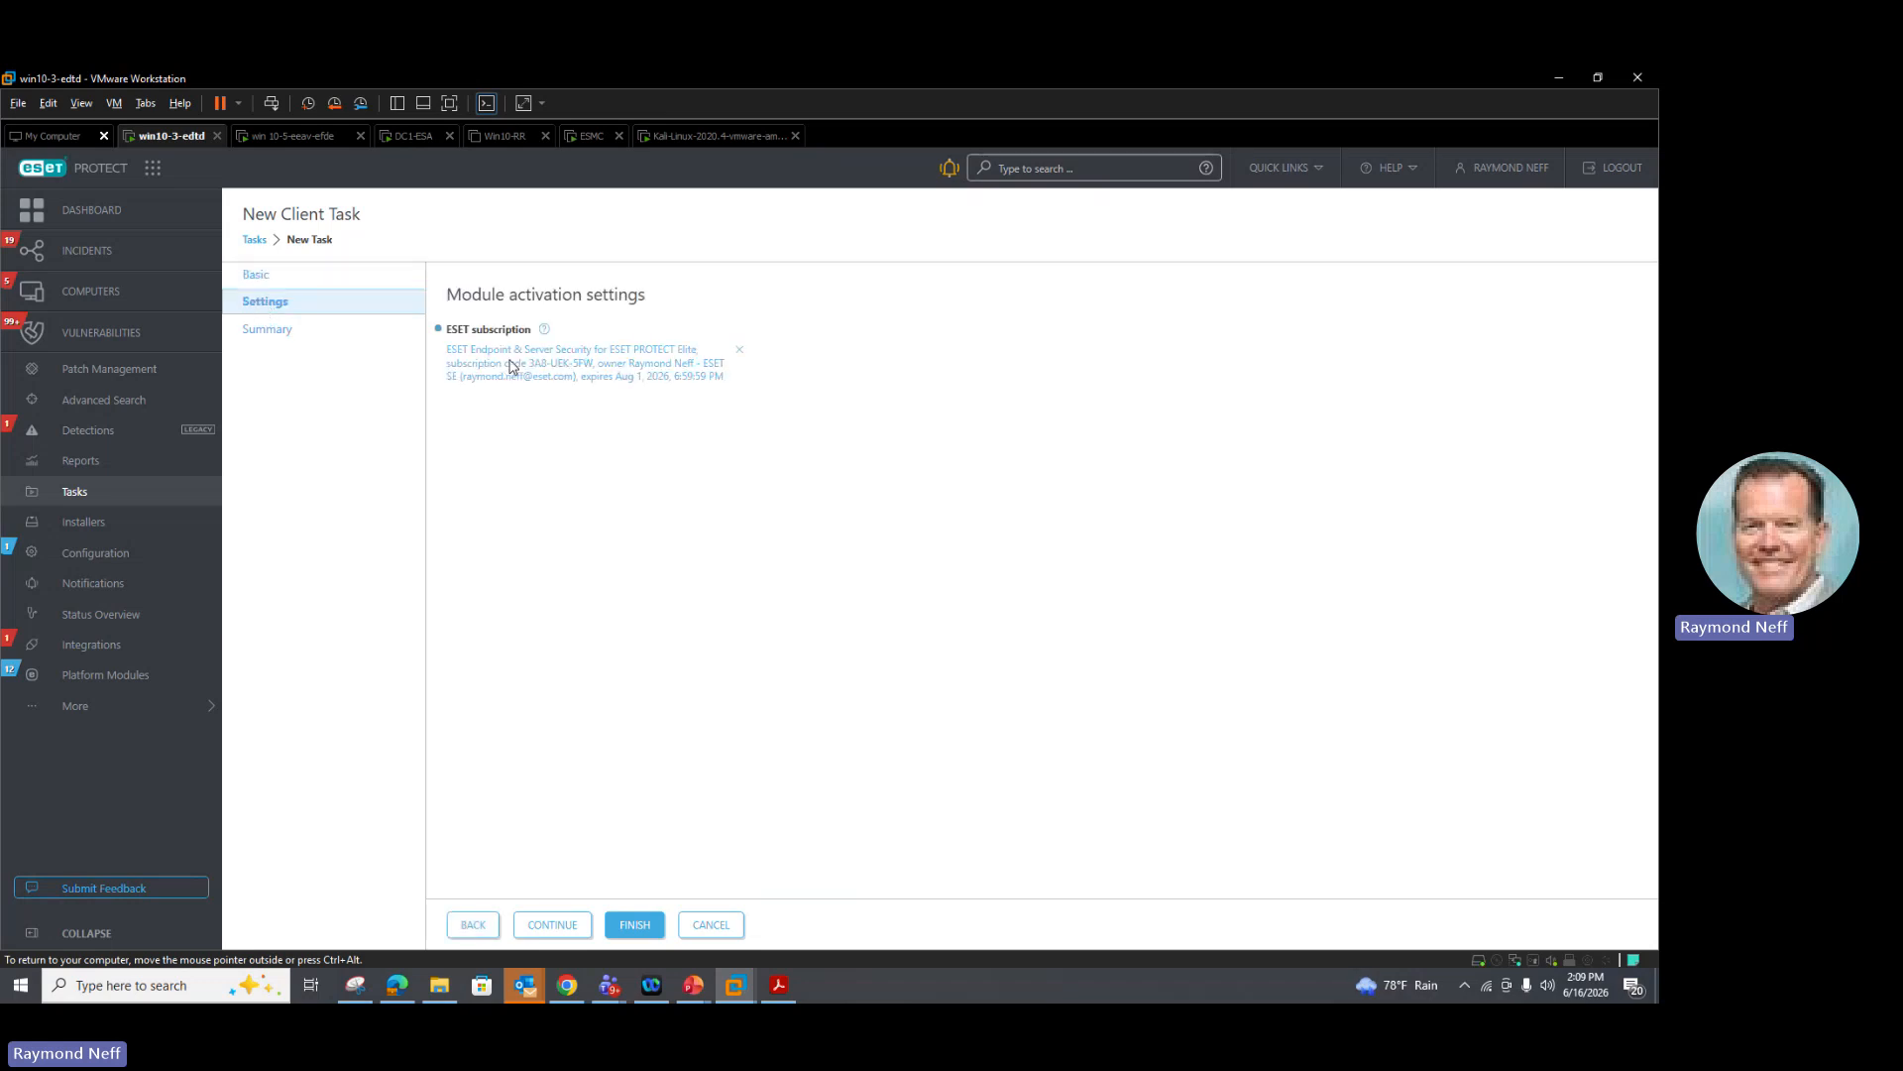
# Step: Select the ESET Vulnerability & Patch Management subscription for the module activation task and finish creating the task
pyautogui.click(511, 367)
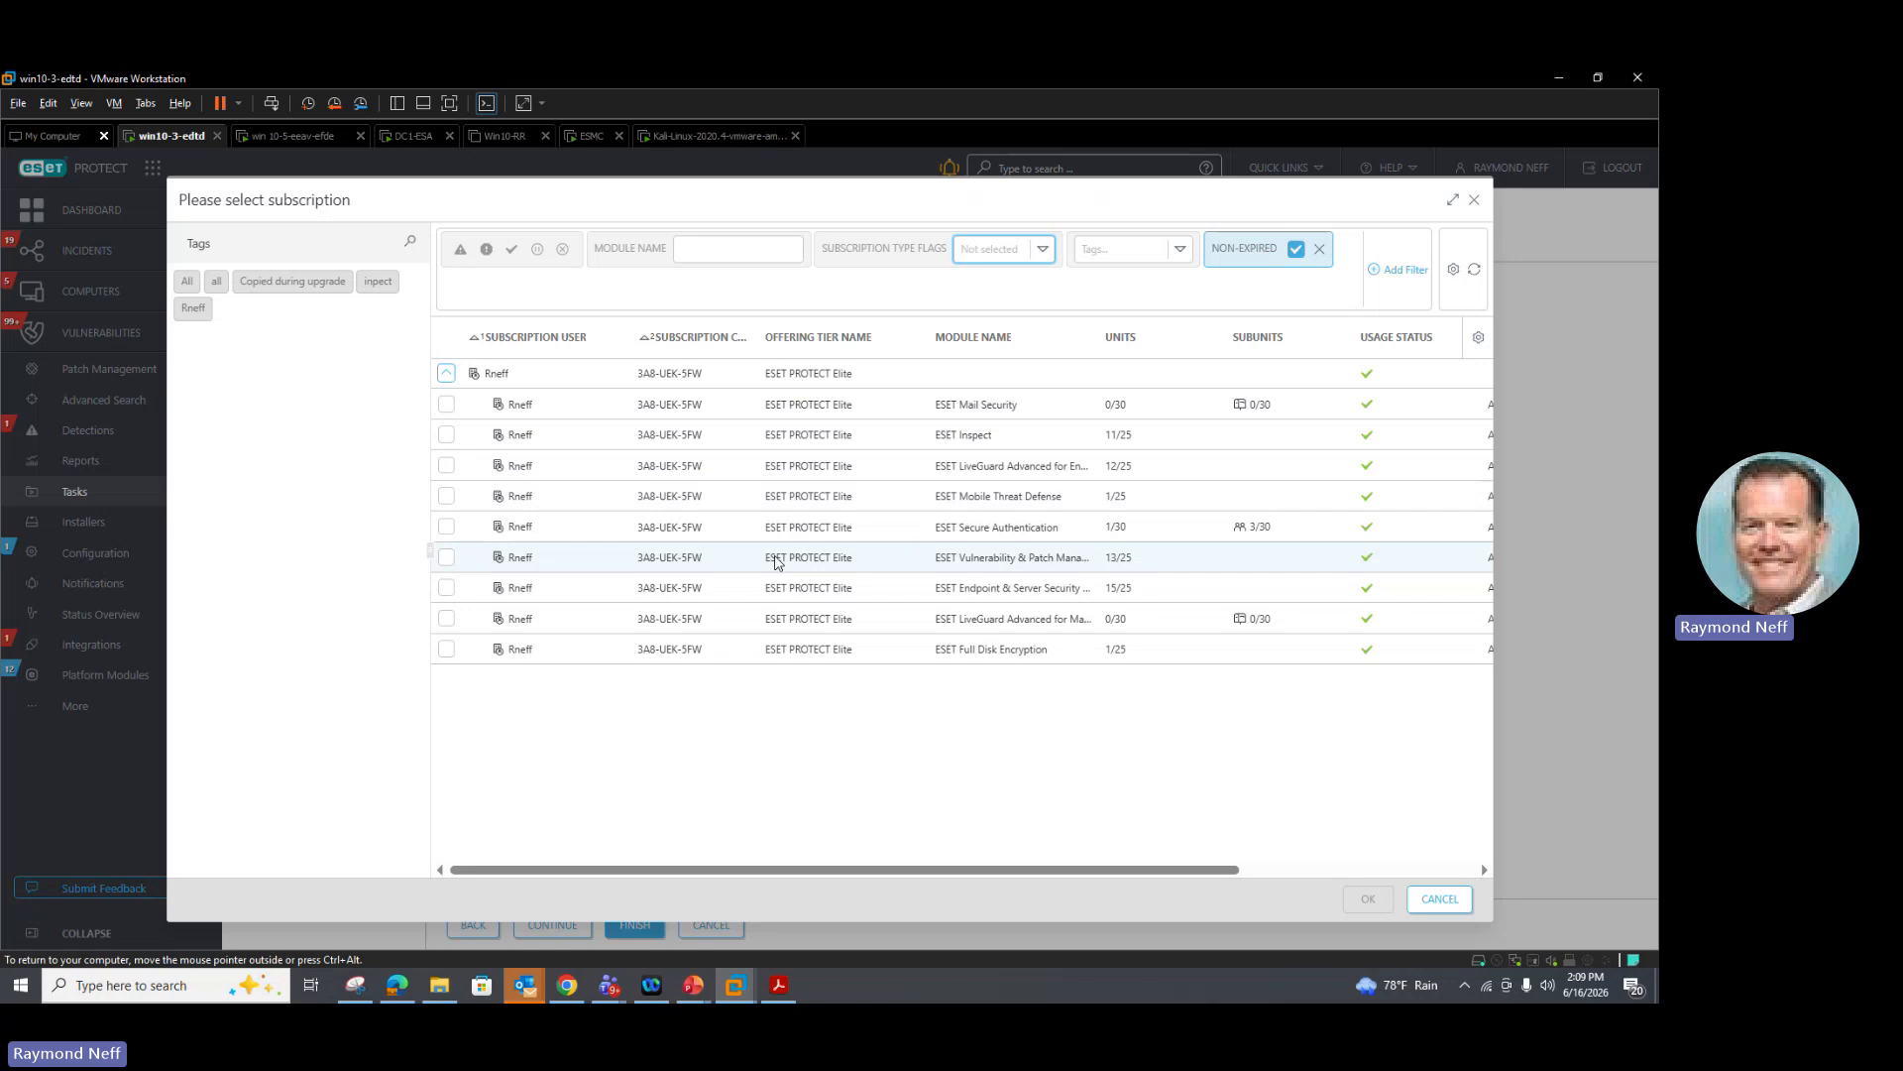
pyautogui.click(448, 561)
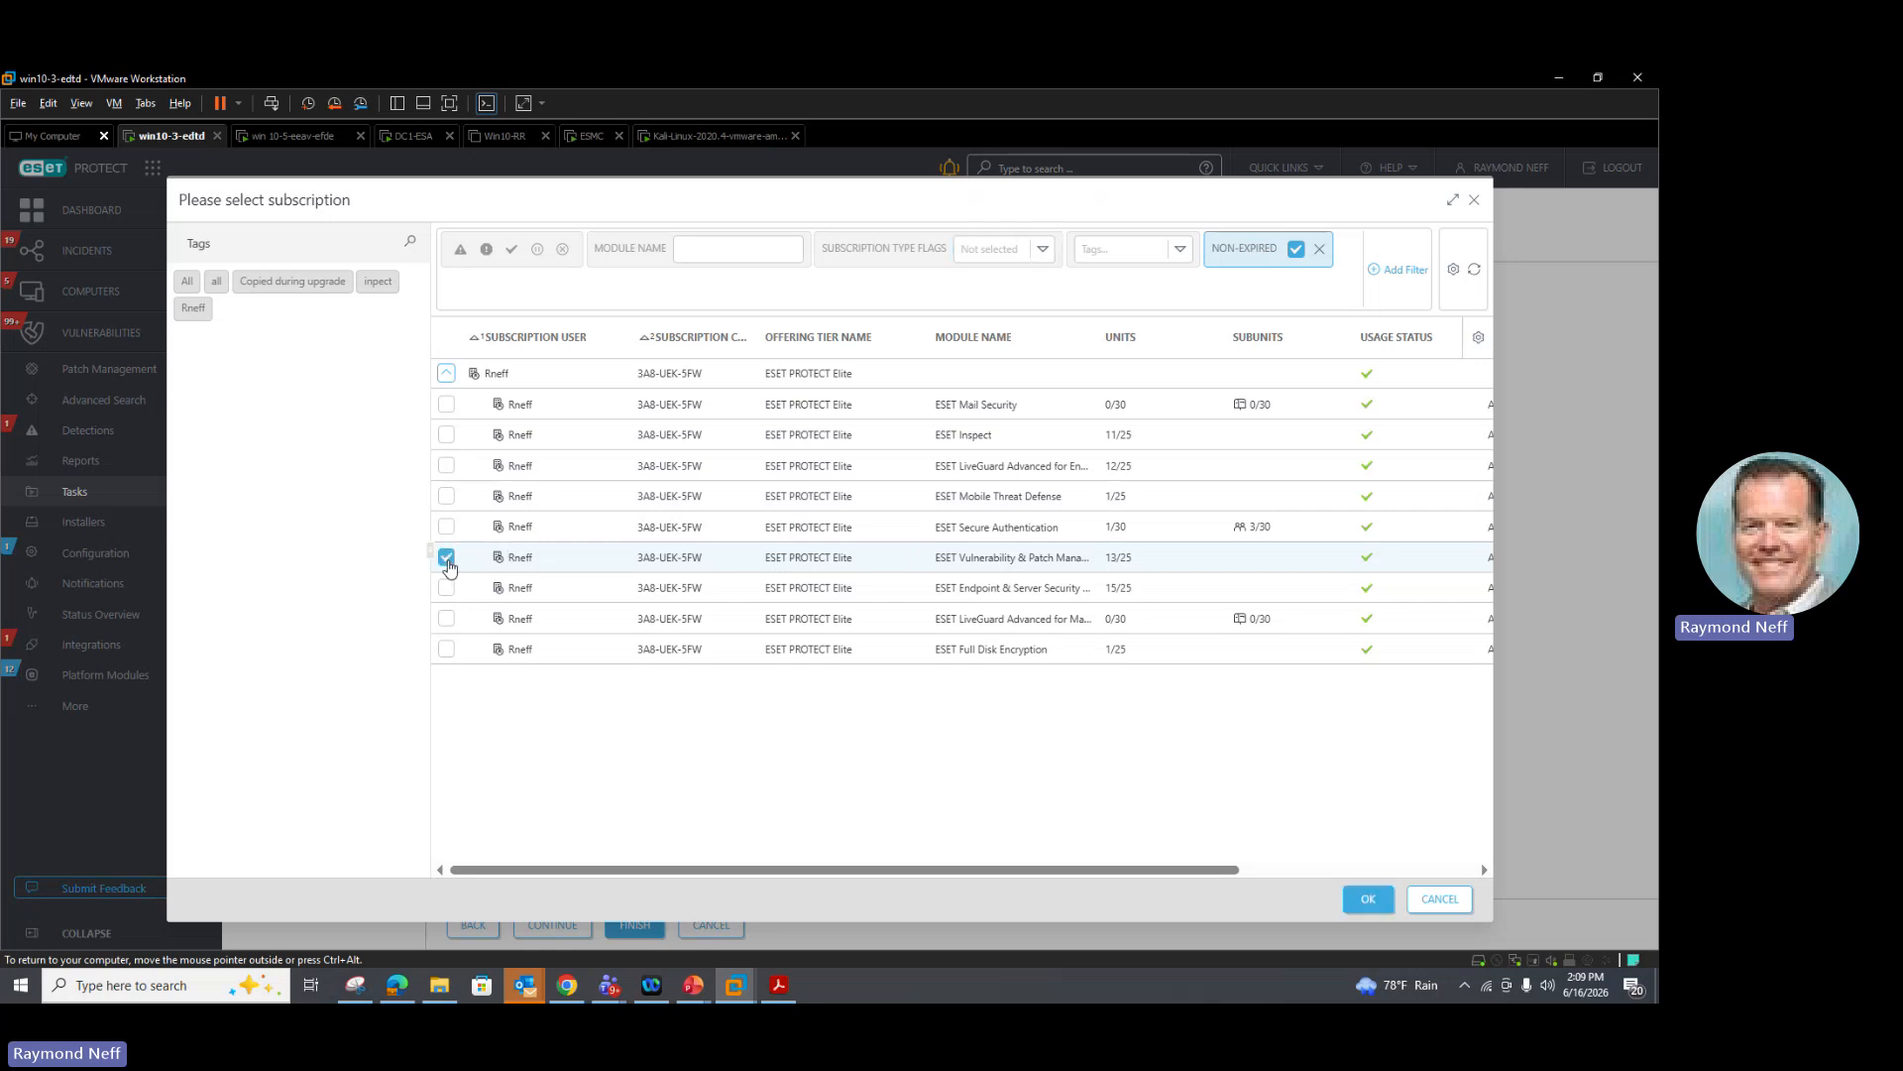
pyautogui.click(1362, 902)
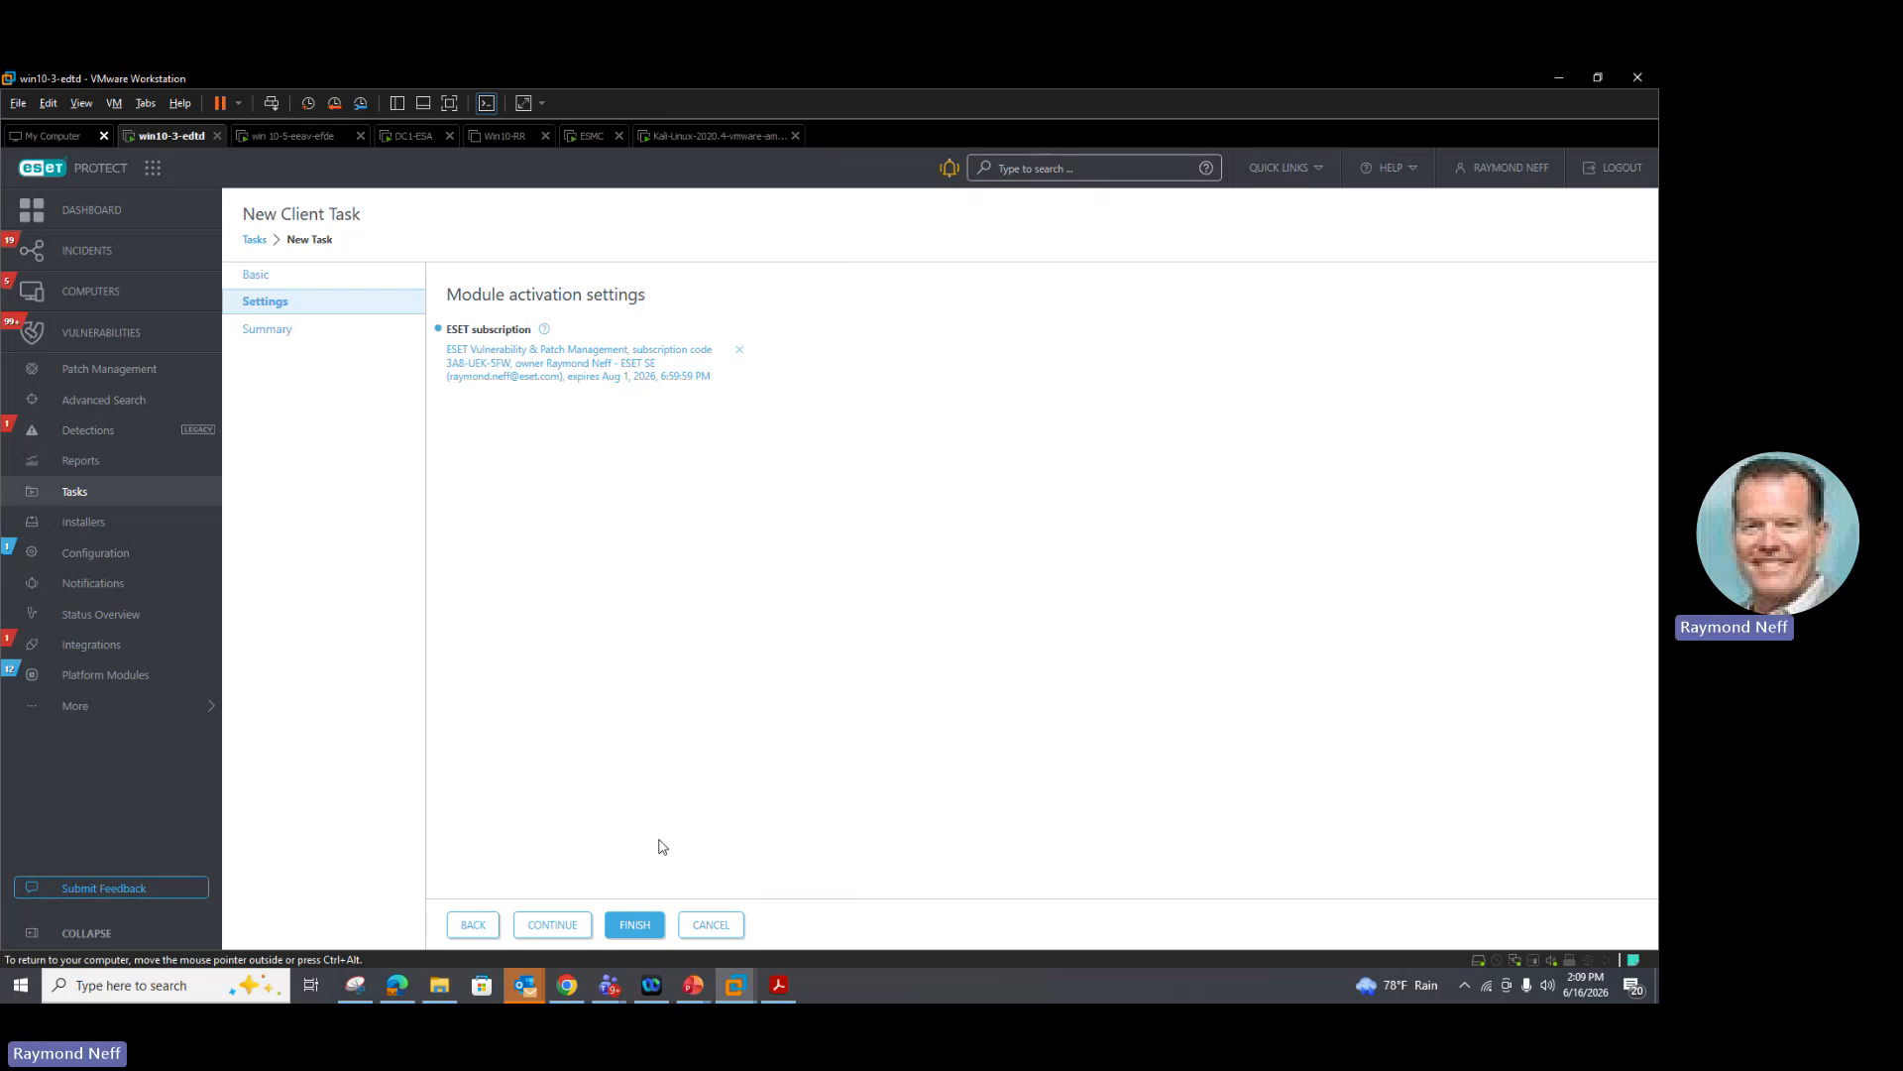
pyautogui.click(658, 920)
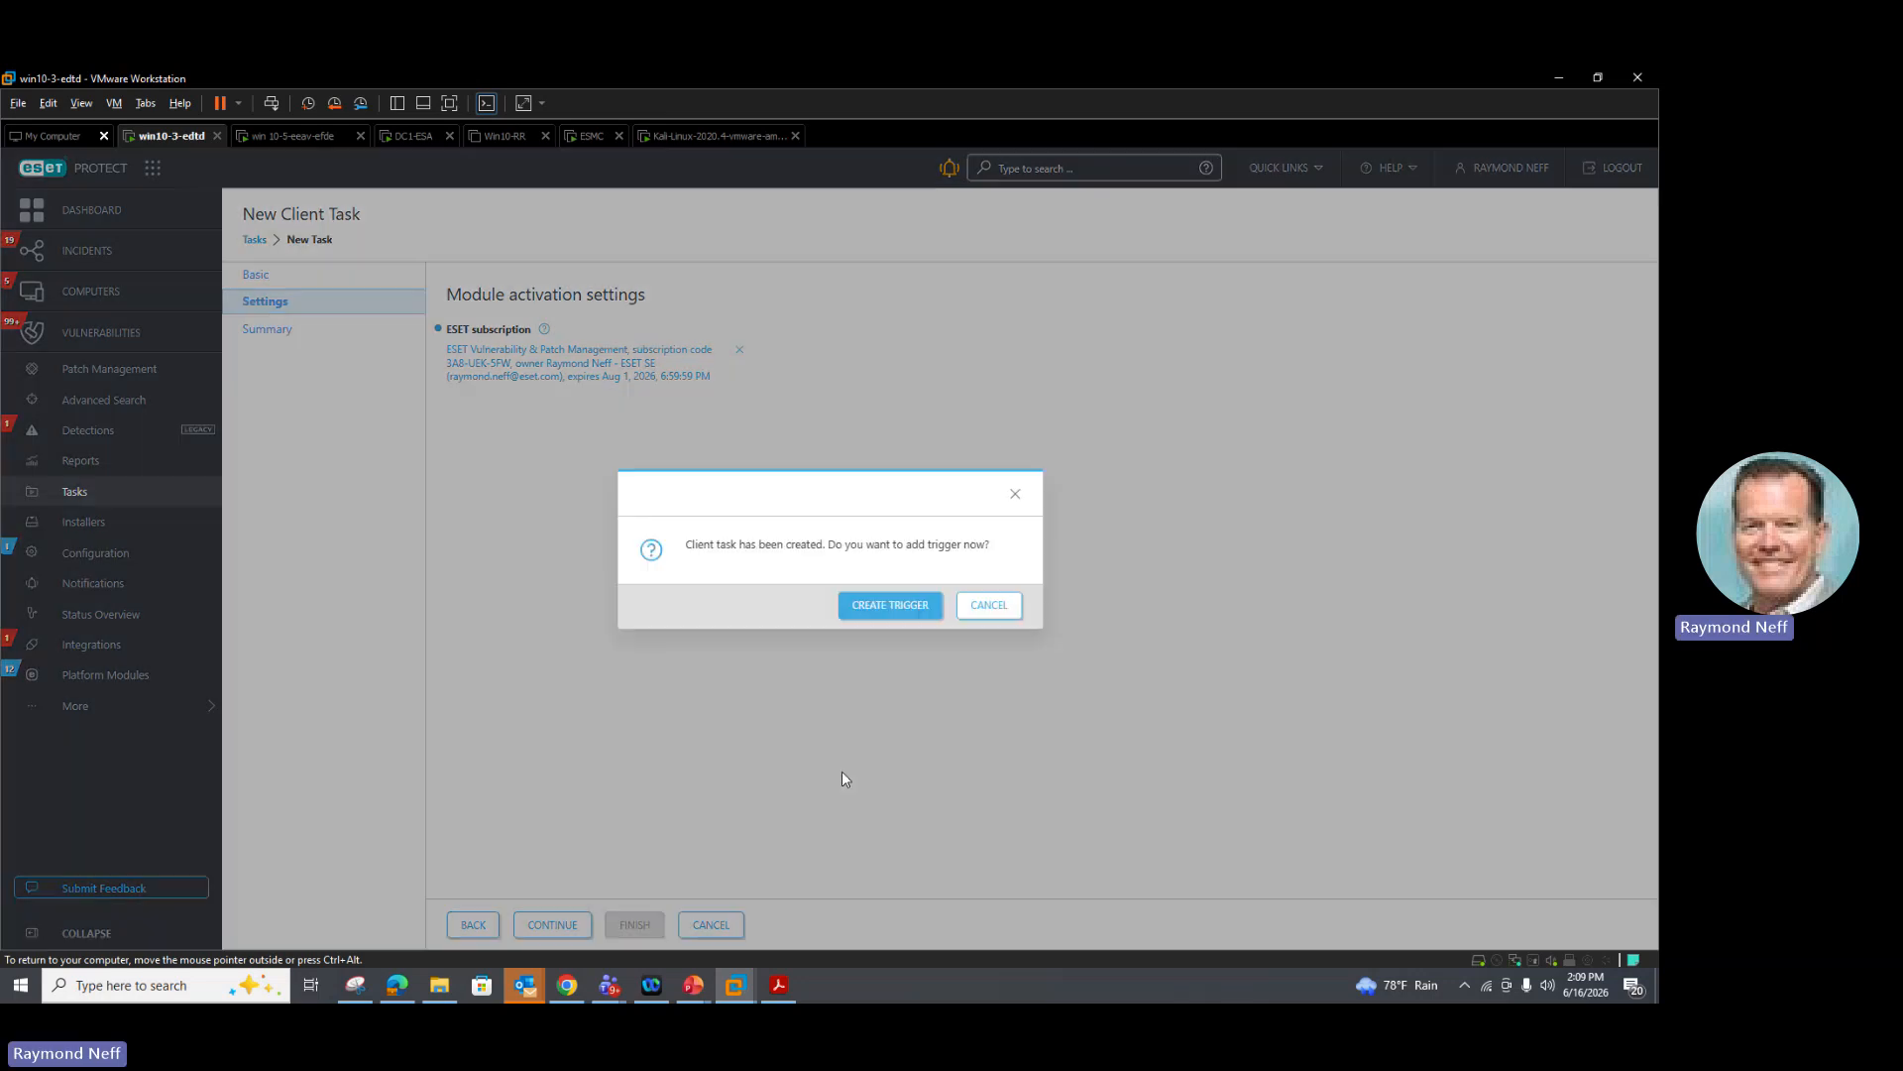
# Step: Add a trigger for the task targeting the All static group with the As Soon As Possible trigger type
pyautogui.click(867, 609)
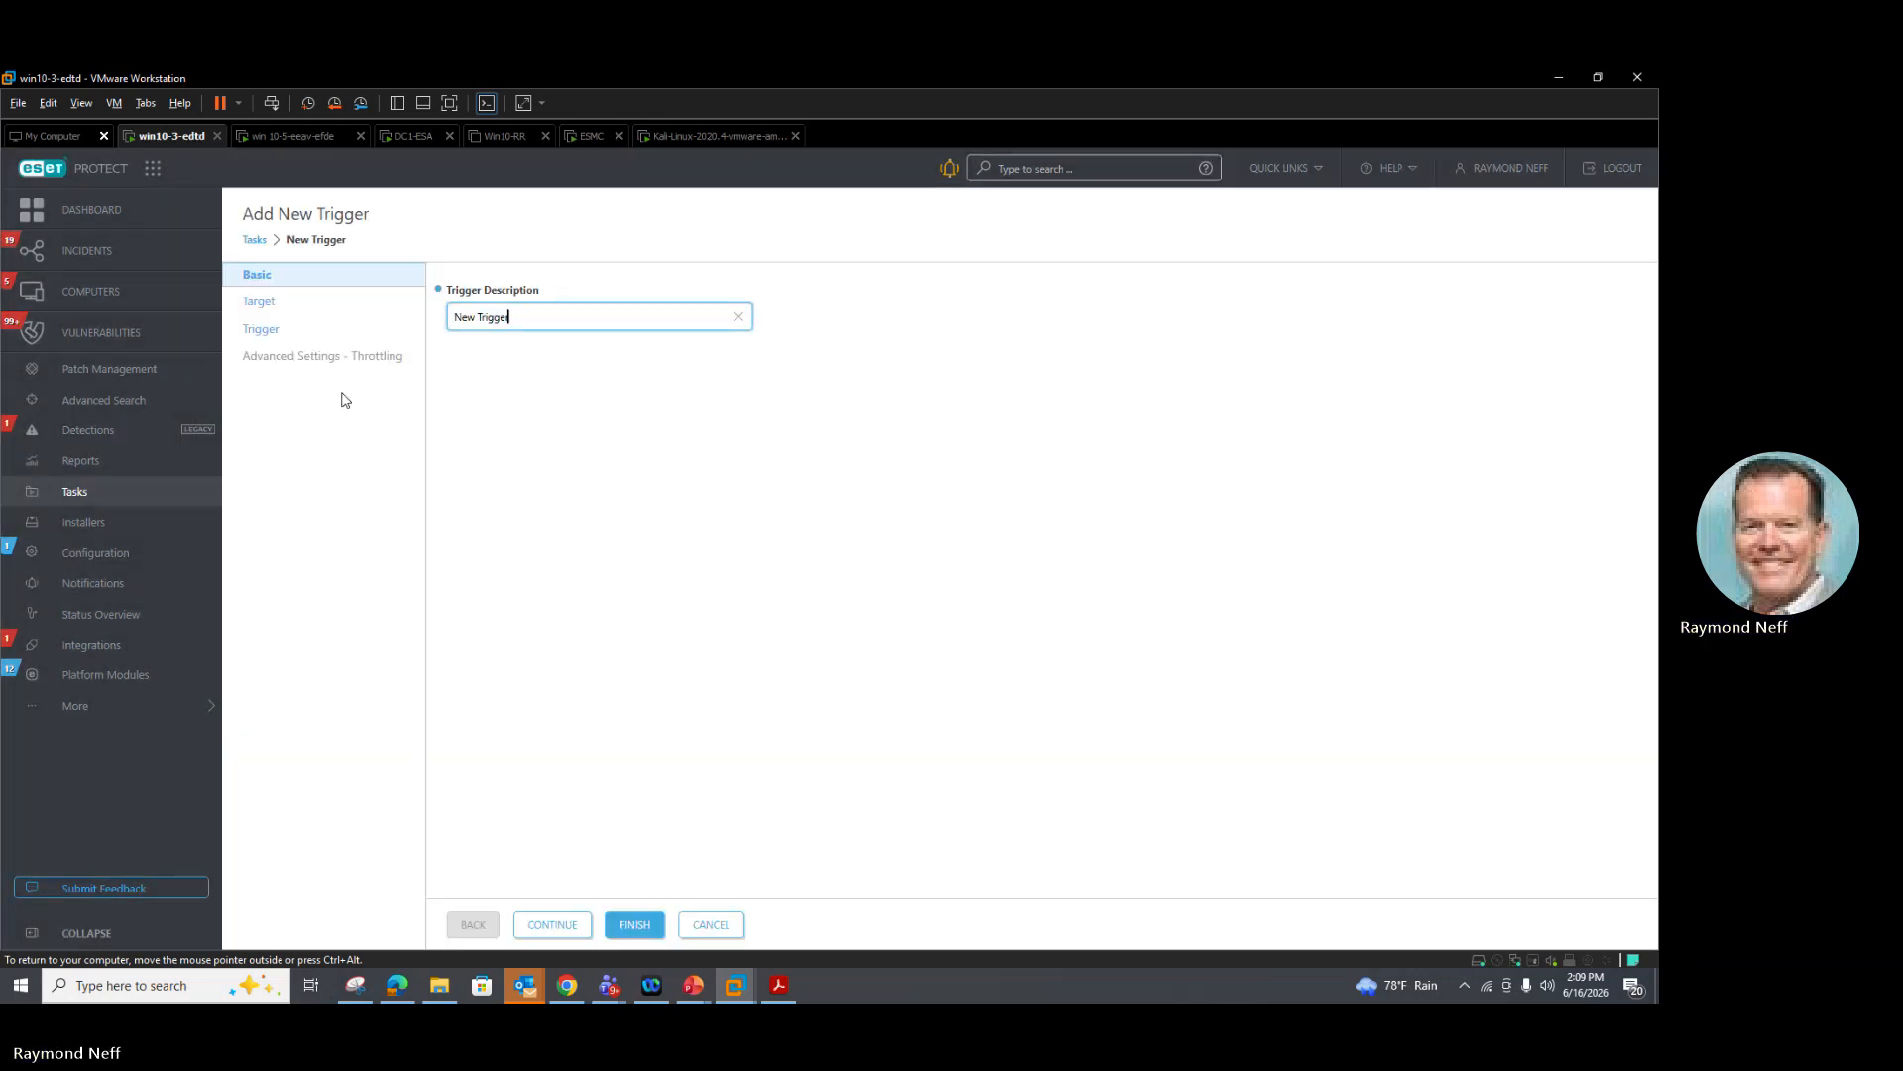
pyautogui.click(259, 305)
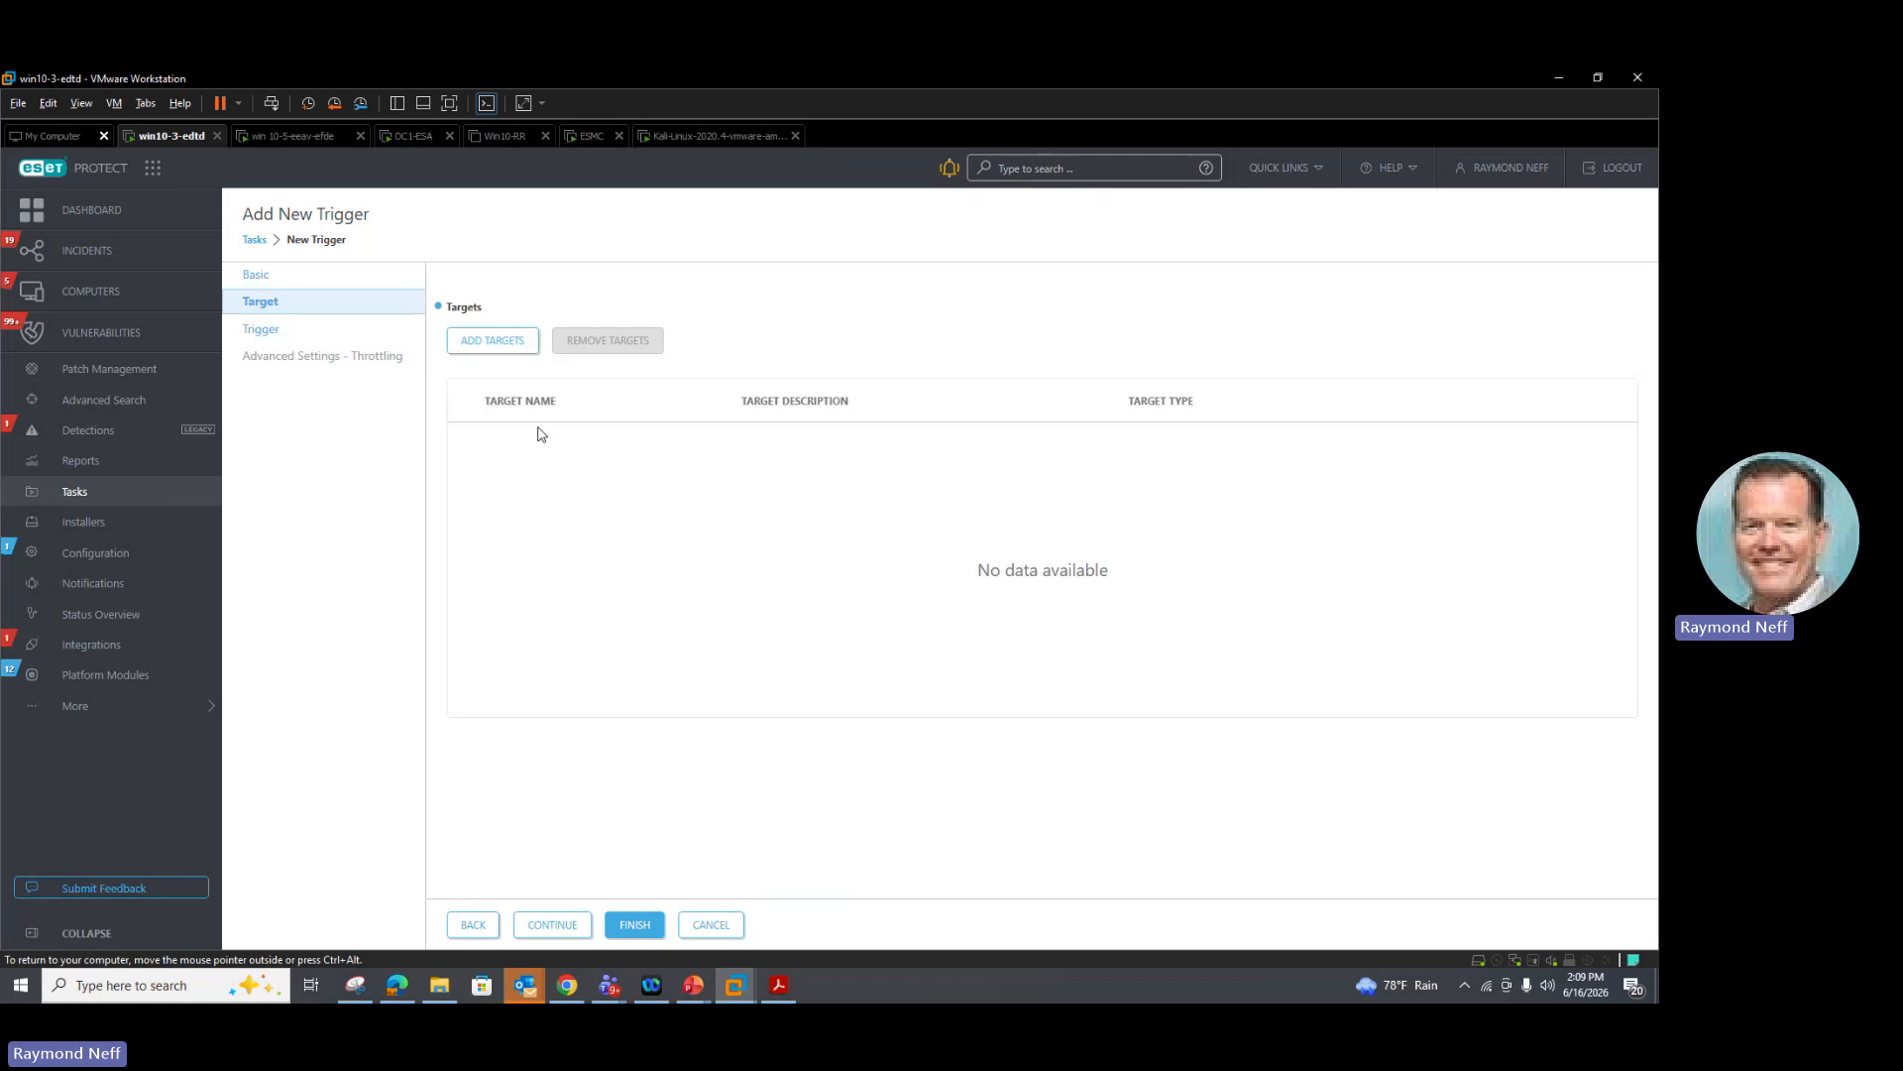
pyautogui.click(490, 341)
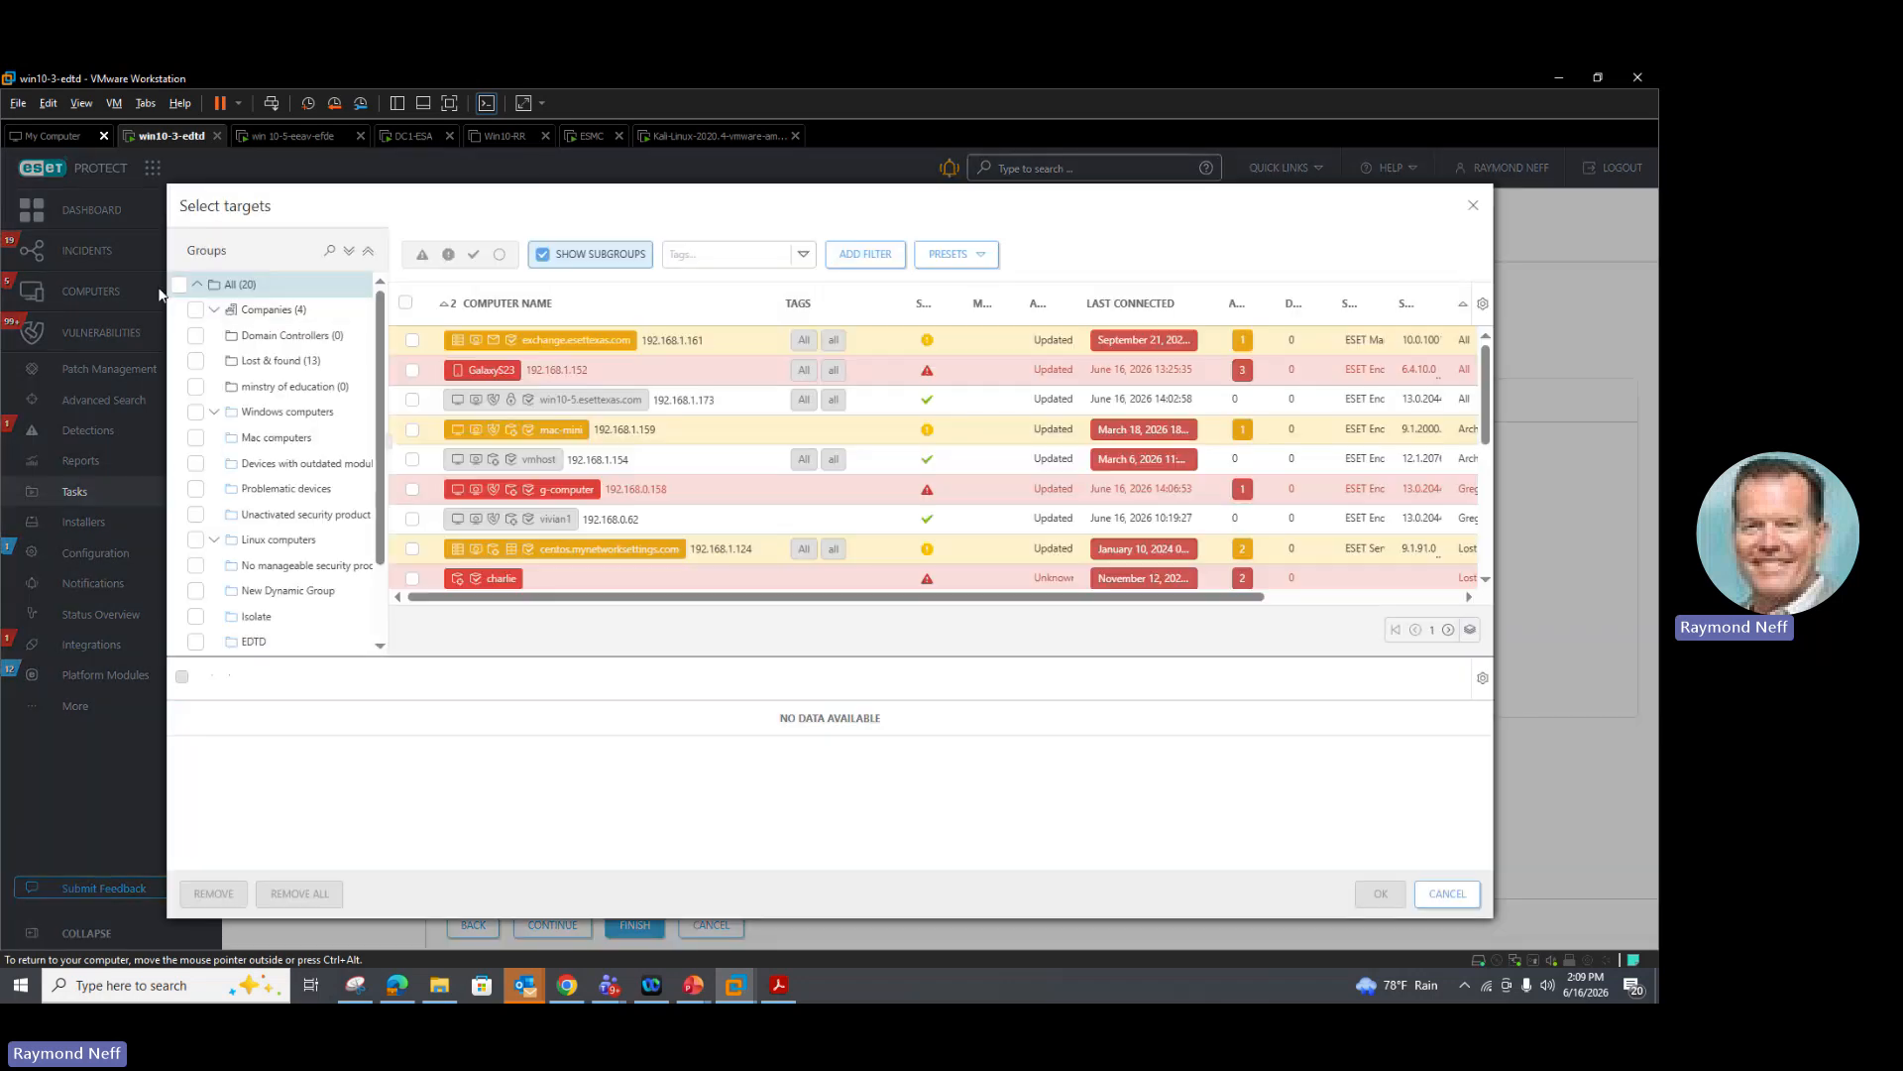
pyautogui.click(183, 287)
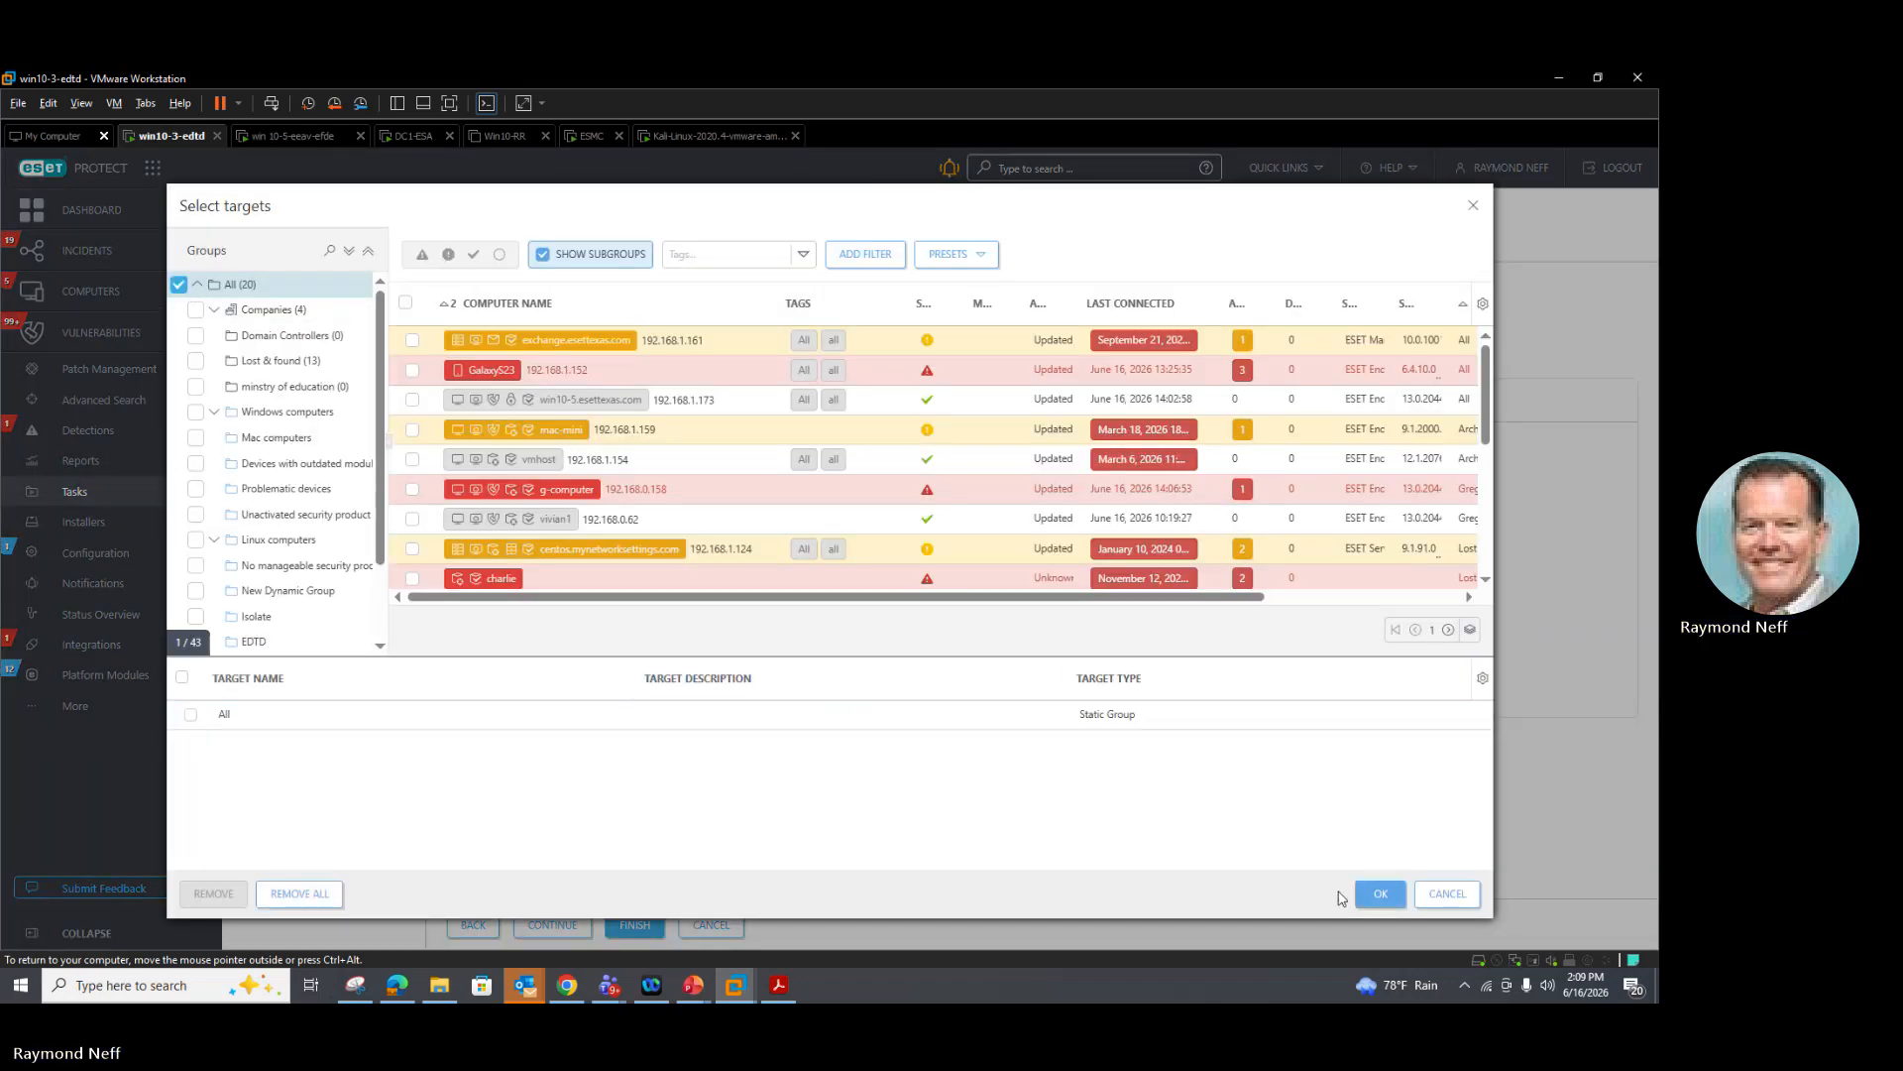
pyautogui.click(1377, 895)
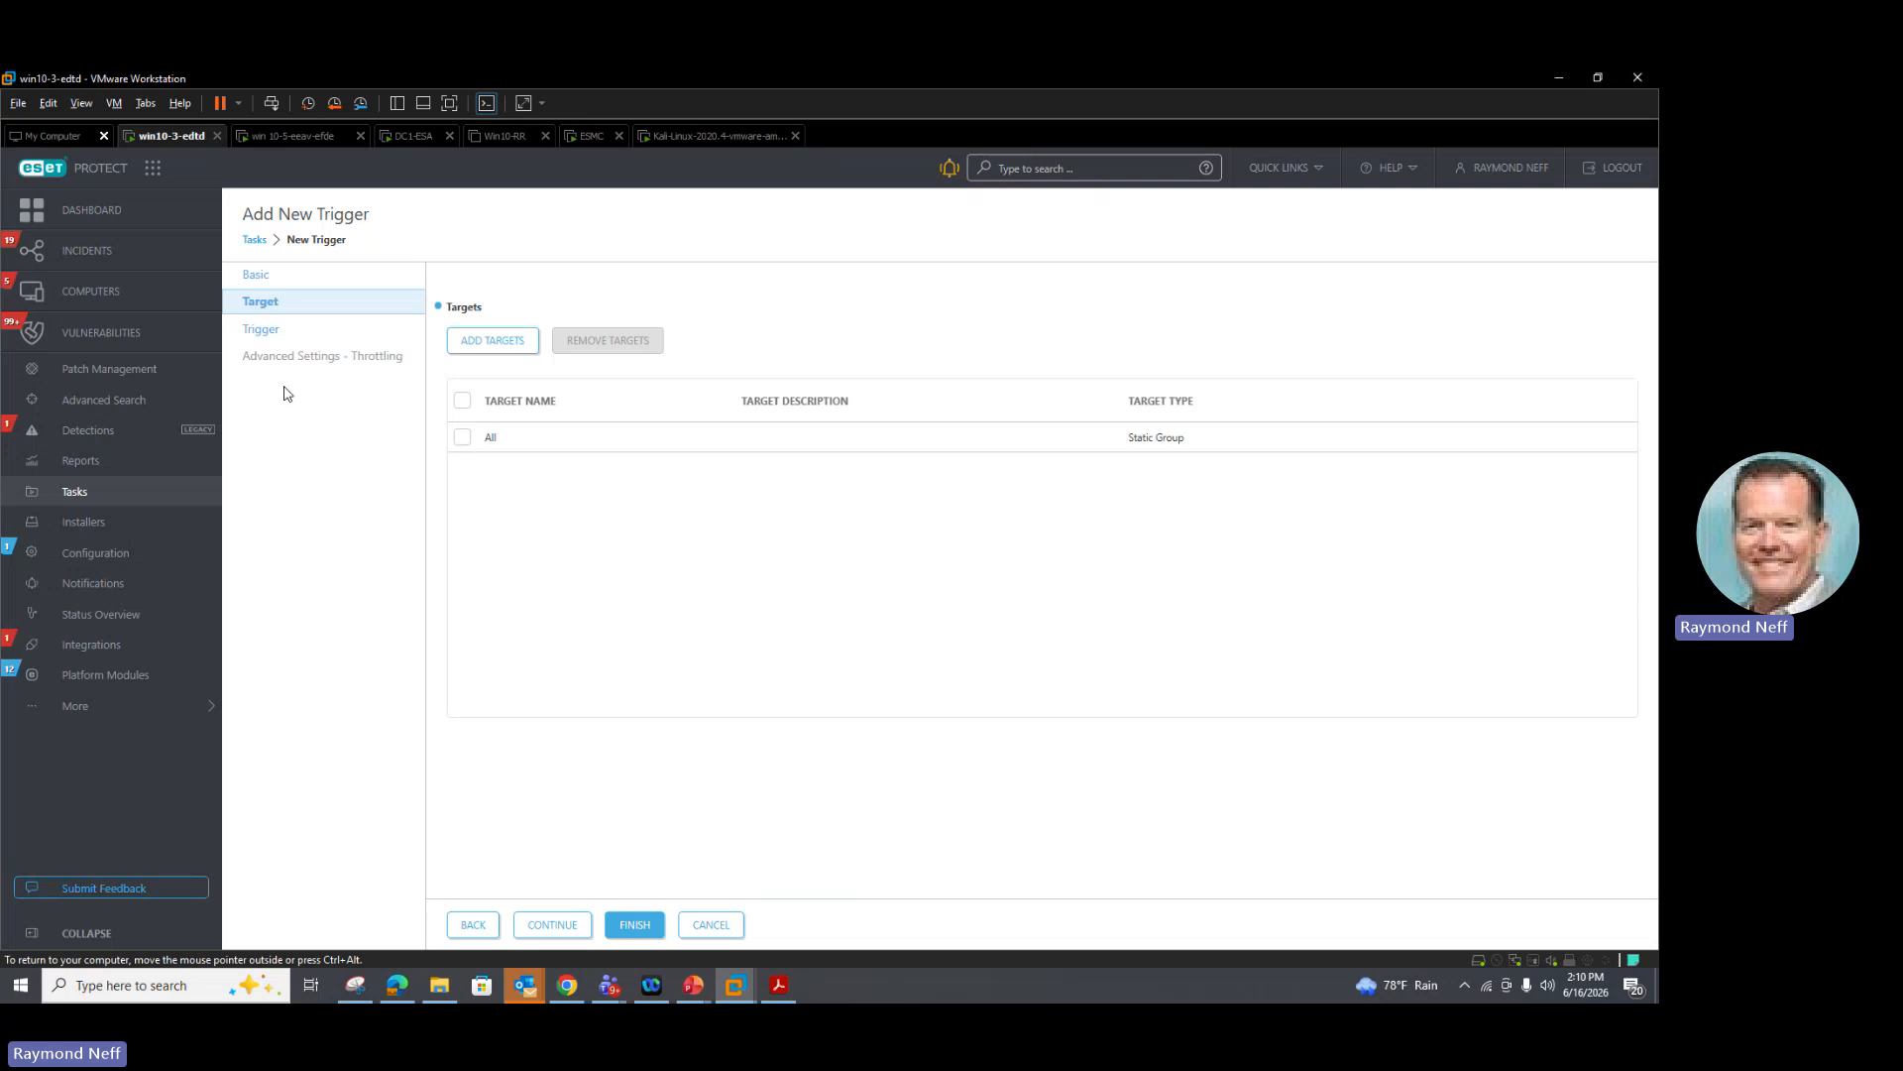
pyautogui.moveTo(262, 336); pyautogui.dragTo(283, 332)
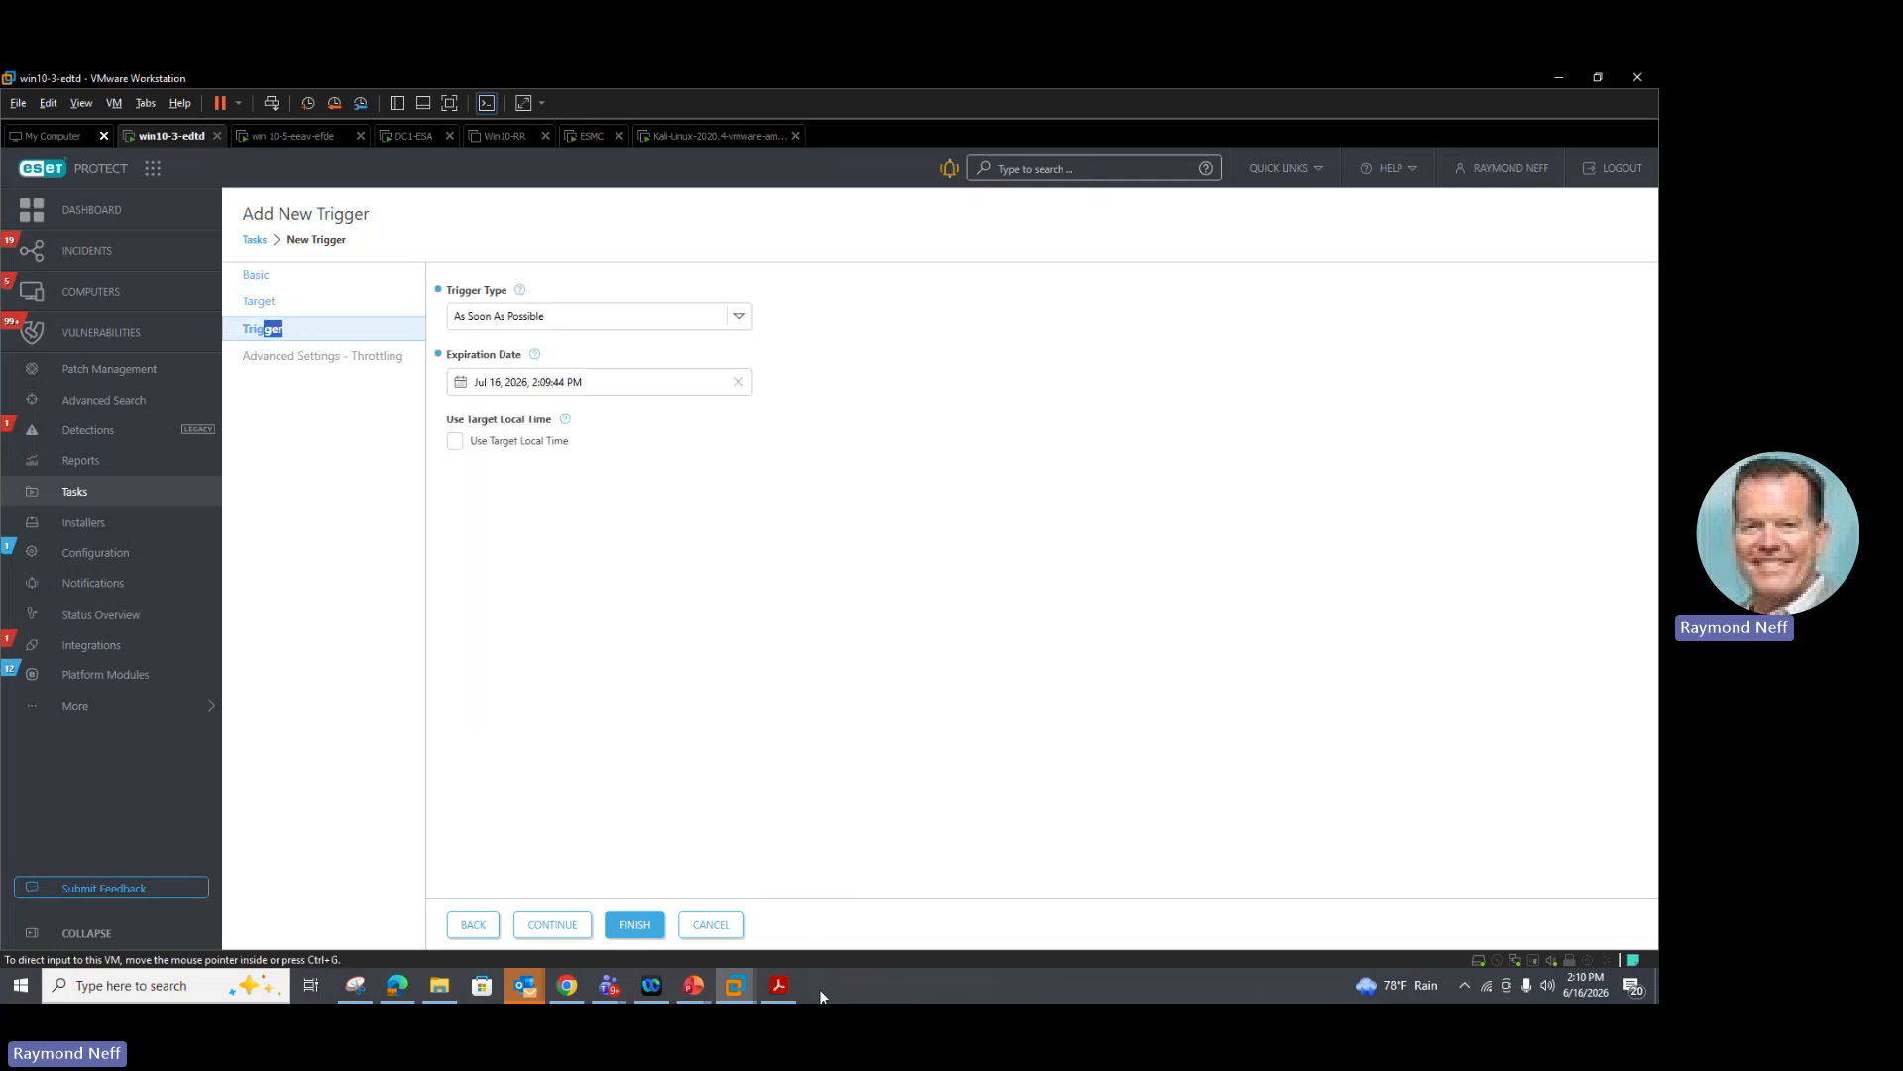
pyautogui.click(634, 925)
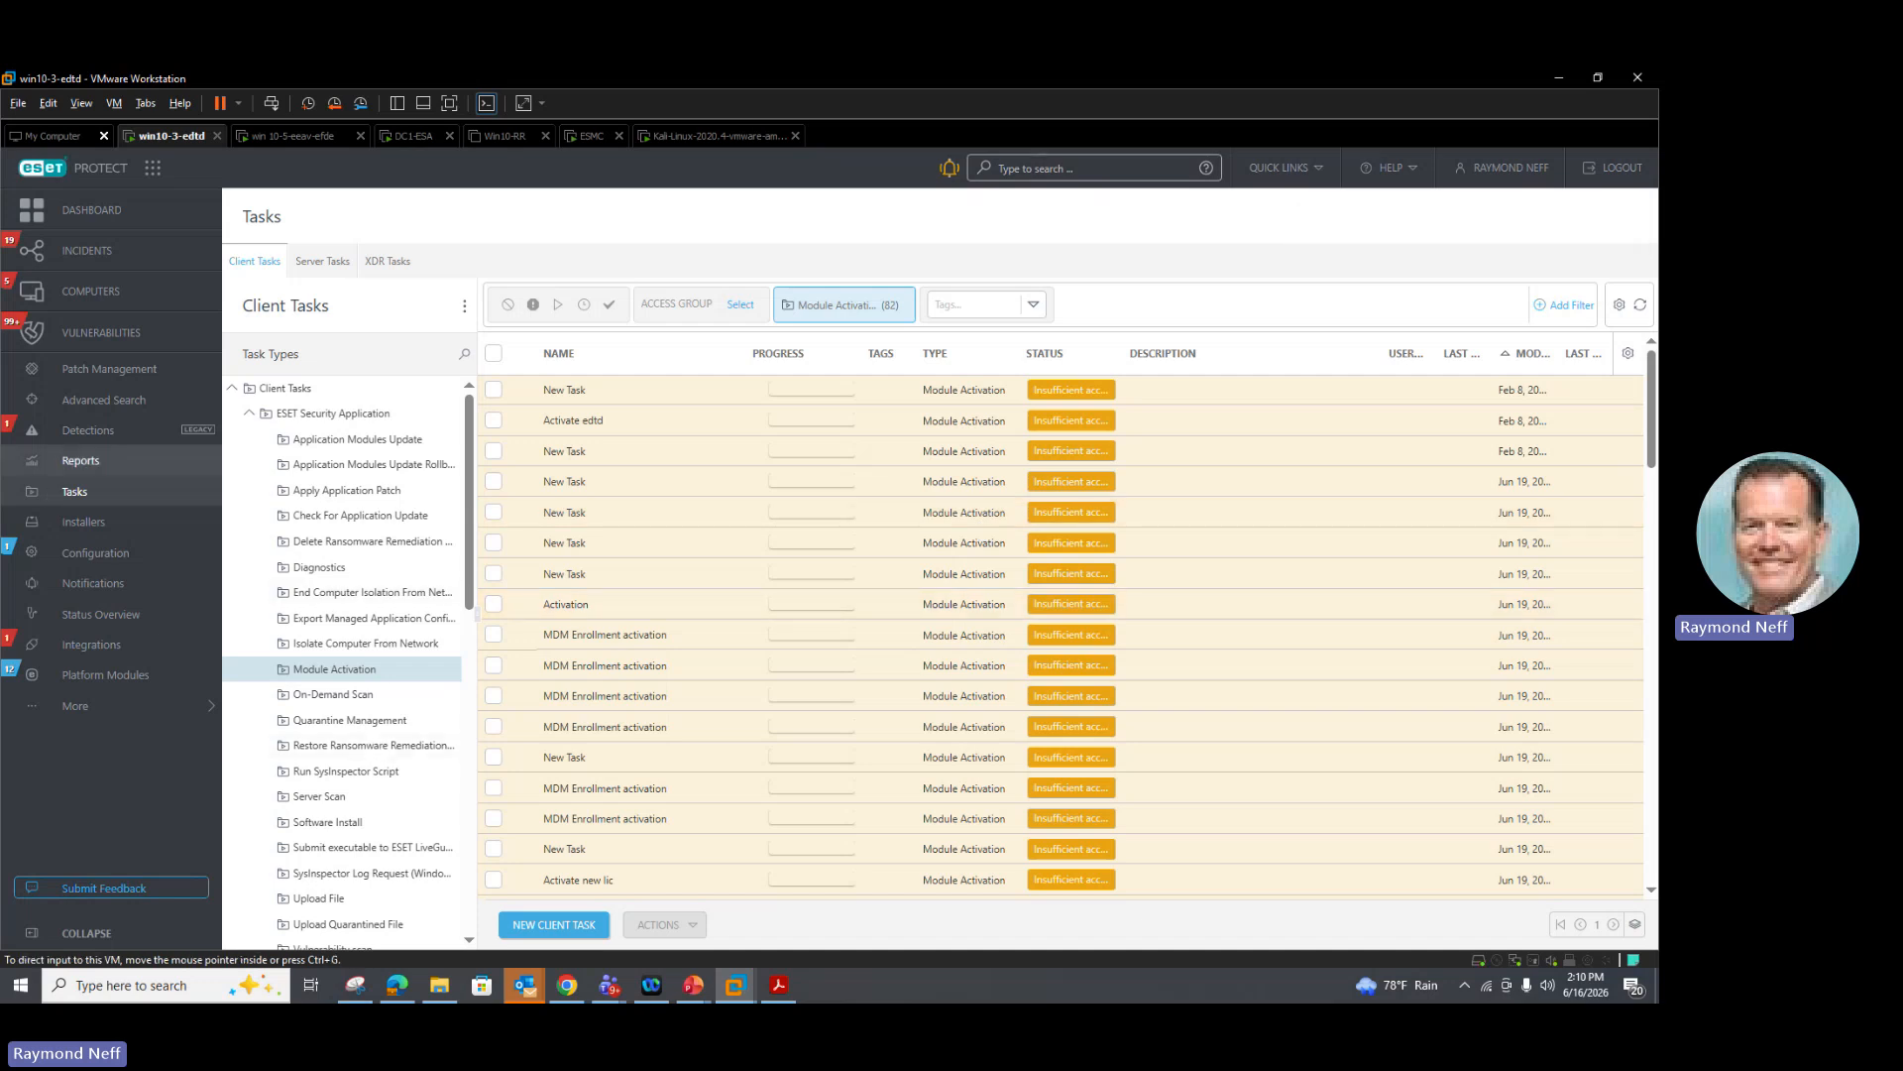
# Step: Open Platform Modules and review the ESET Vulnerability & Patch Management module's enablement status
pyautogui.click(80, 674)
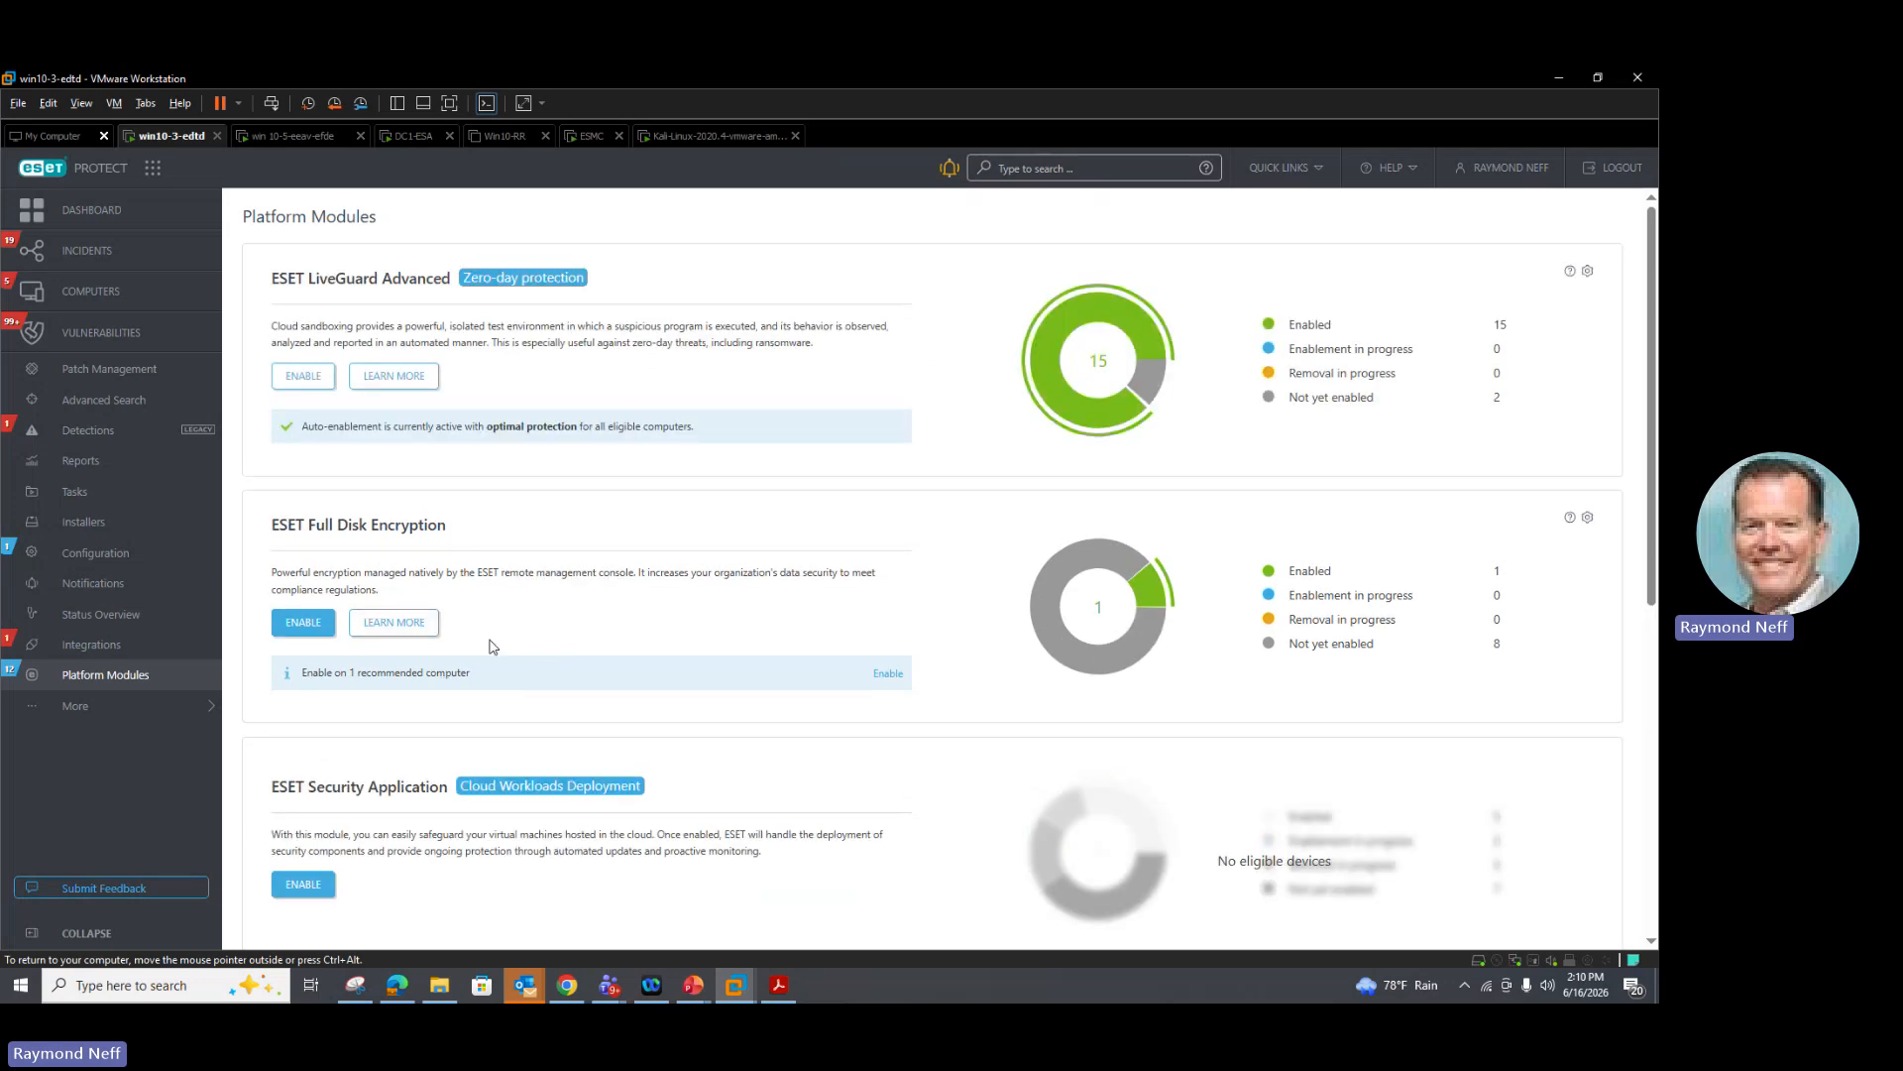
pyautogui.scroll(-2, 493, 646)
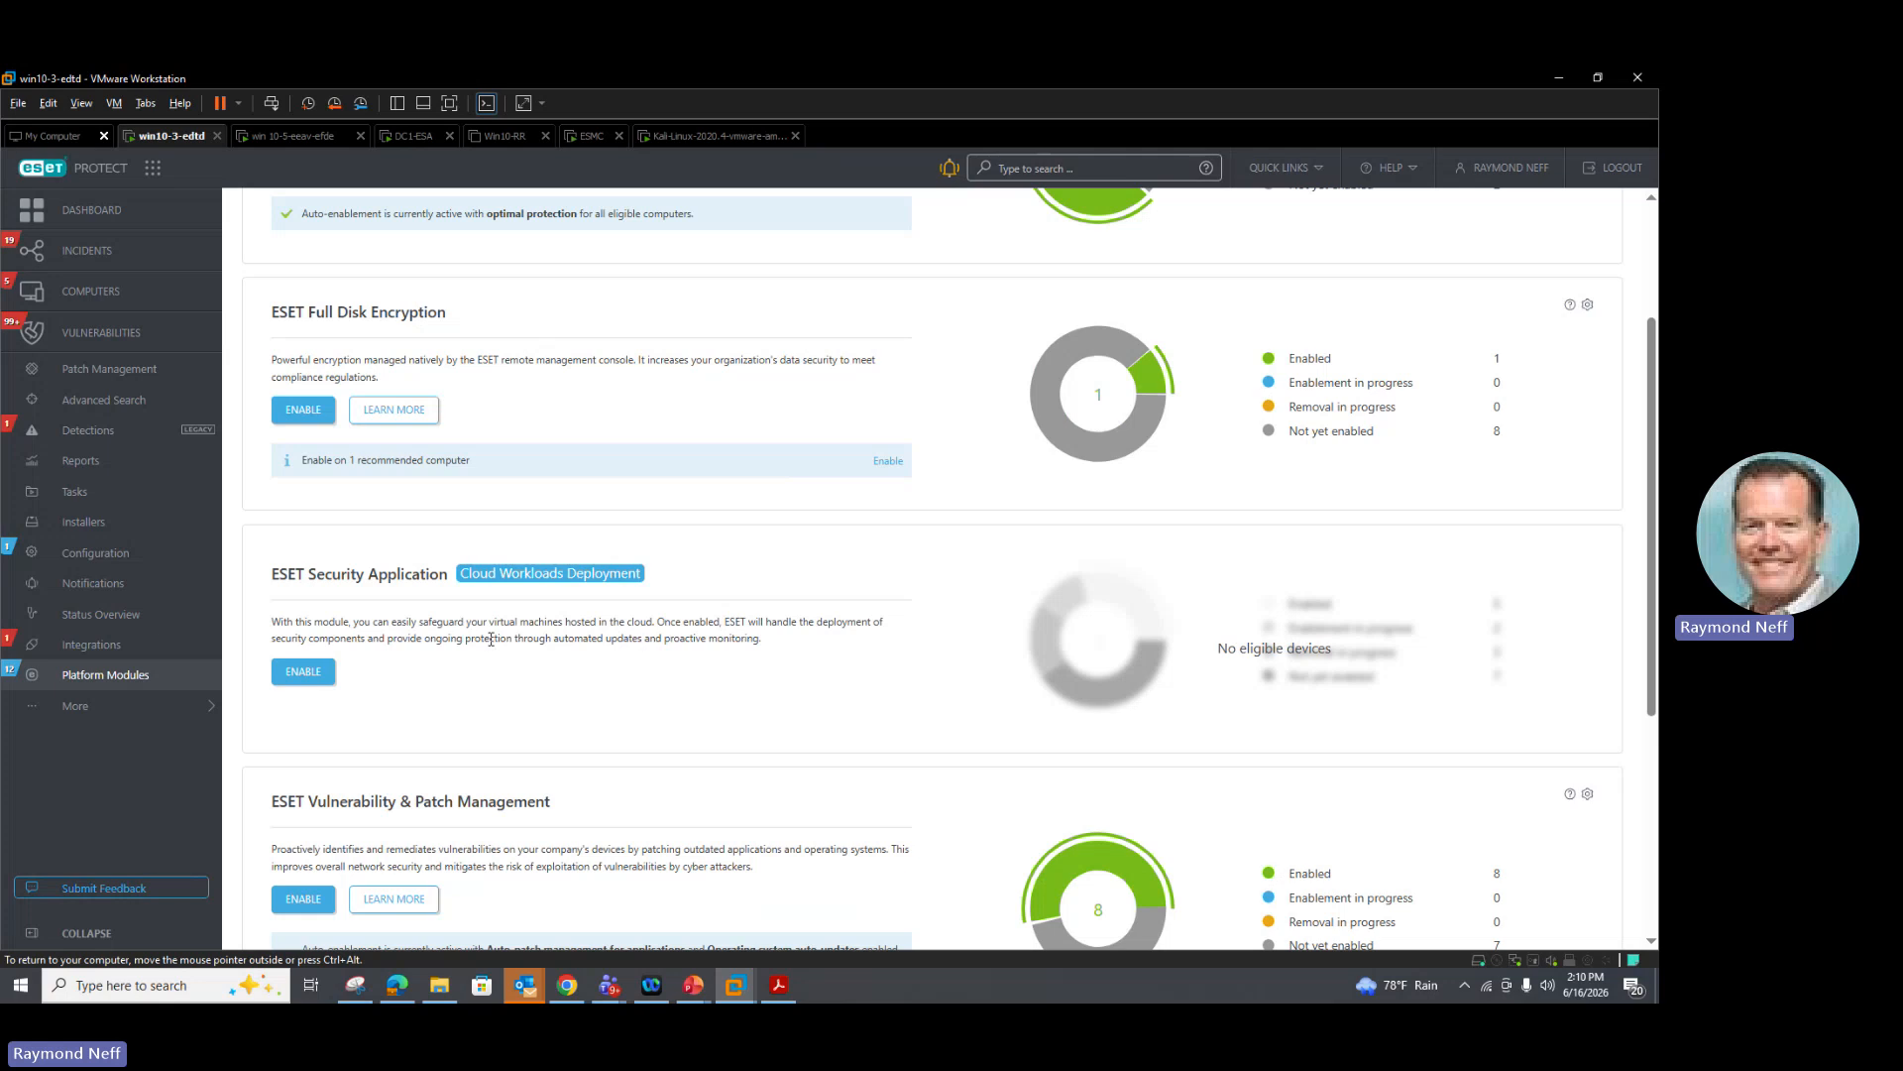
pyautogui.scroll(-2, 491, 639)
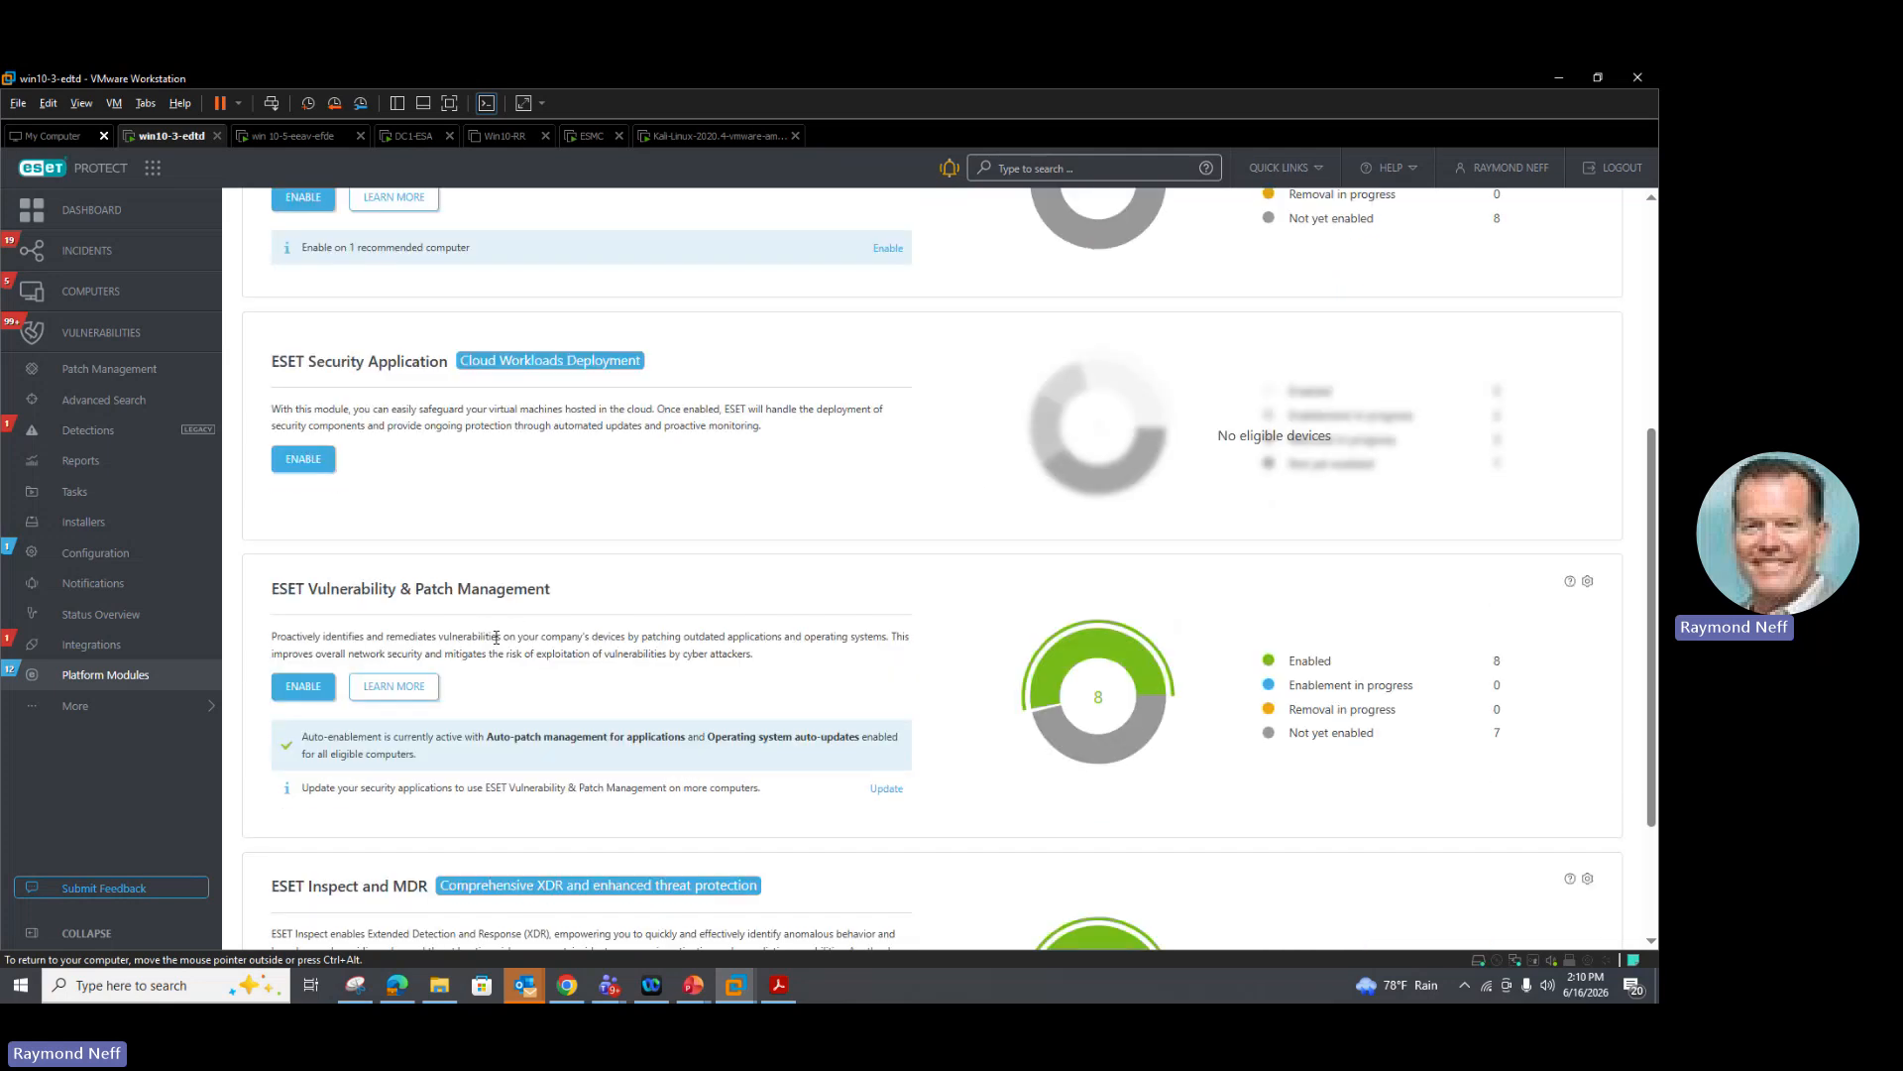
pyautogui.scroll(4, 492, 647)
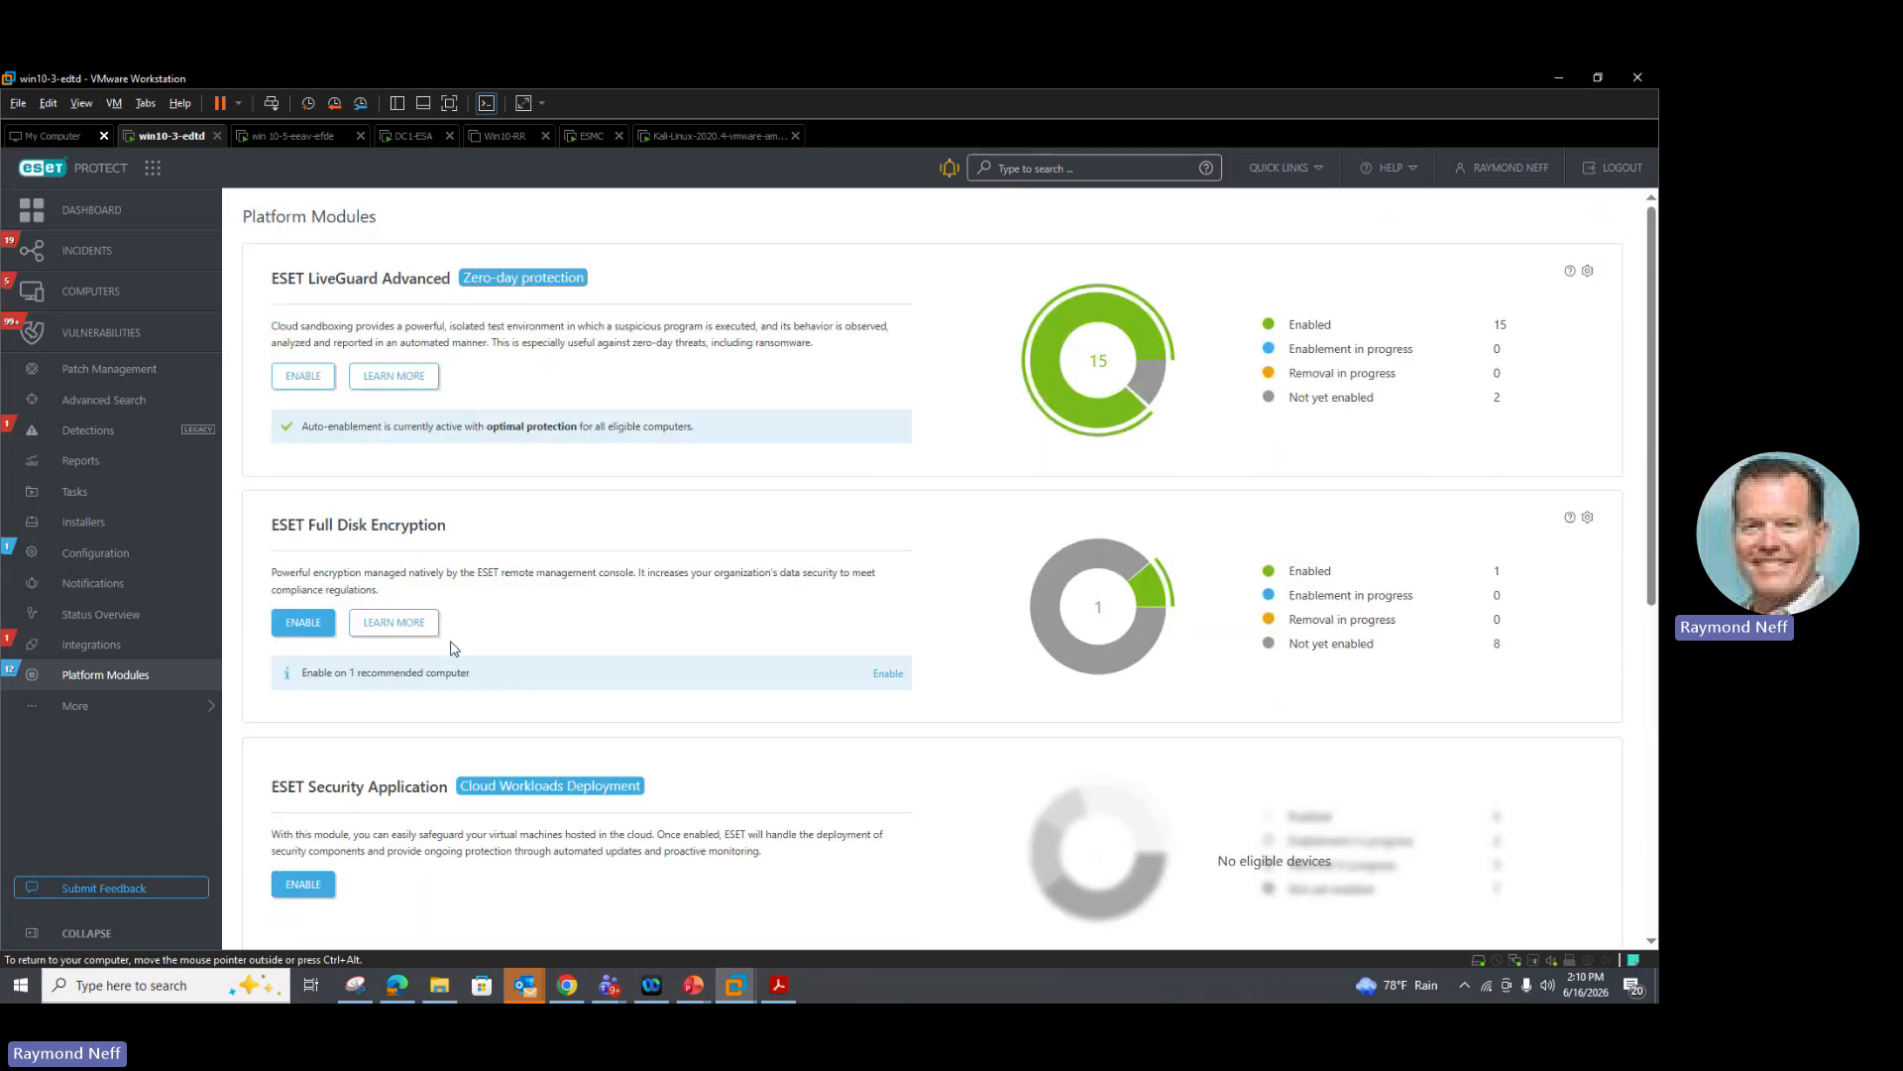
# Step: Open the Vulnerabilities list and group it by application name
pyautogui.click(96, 334)
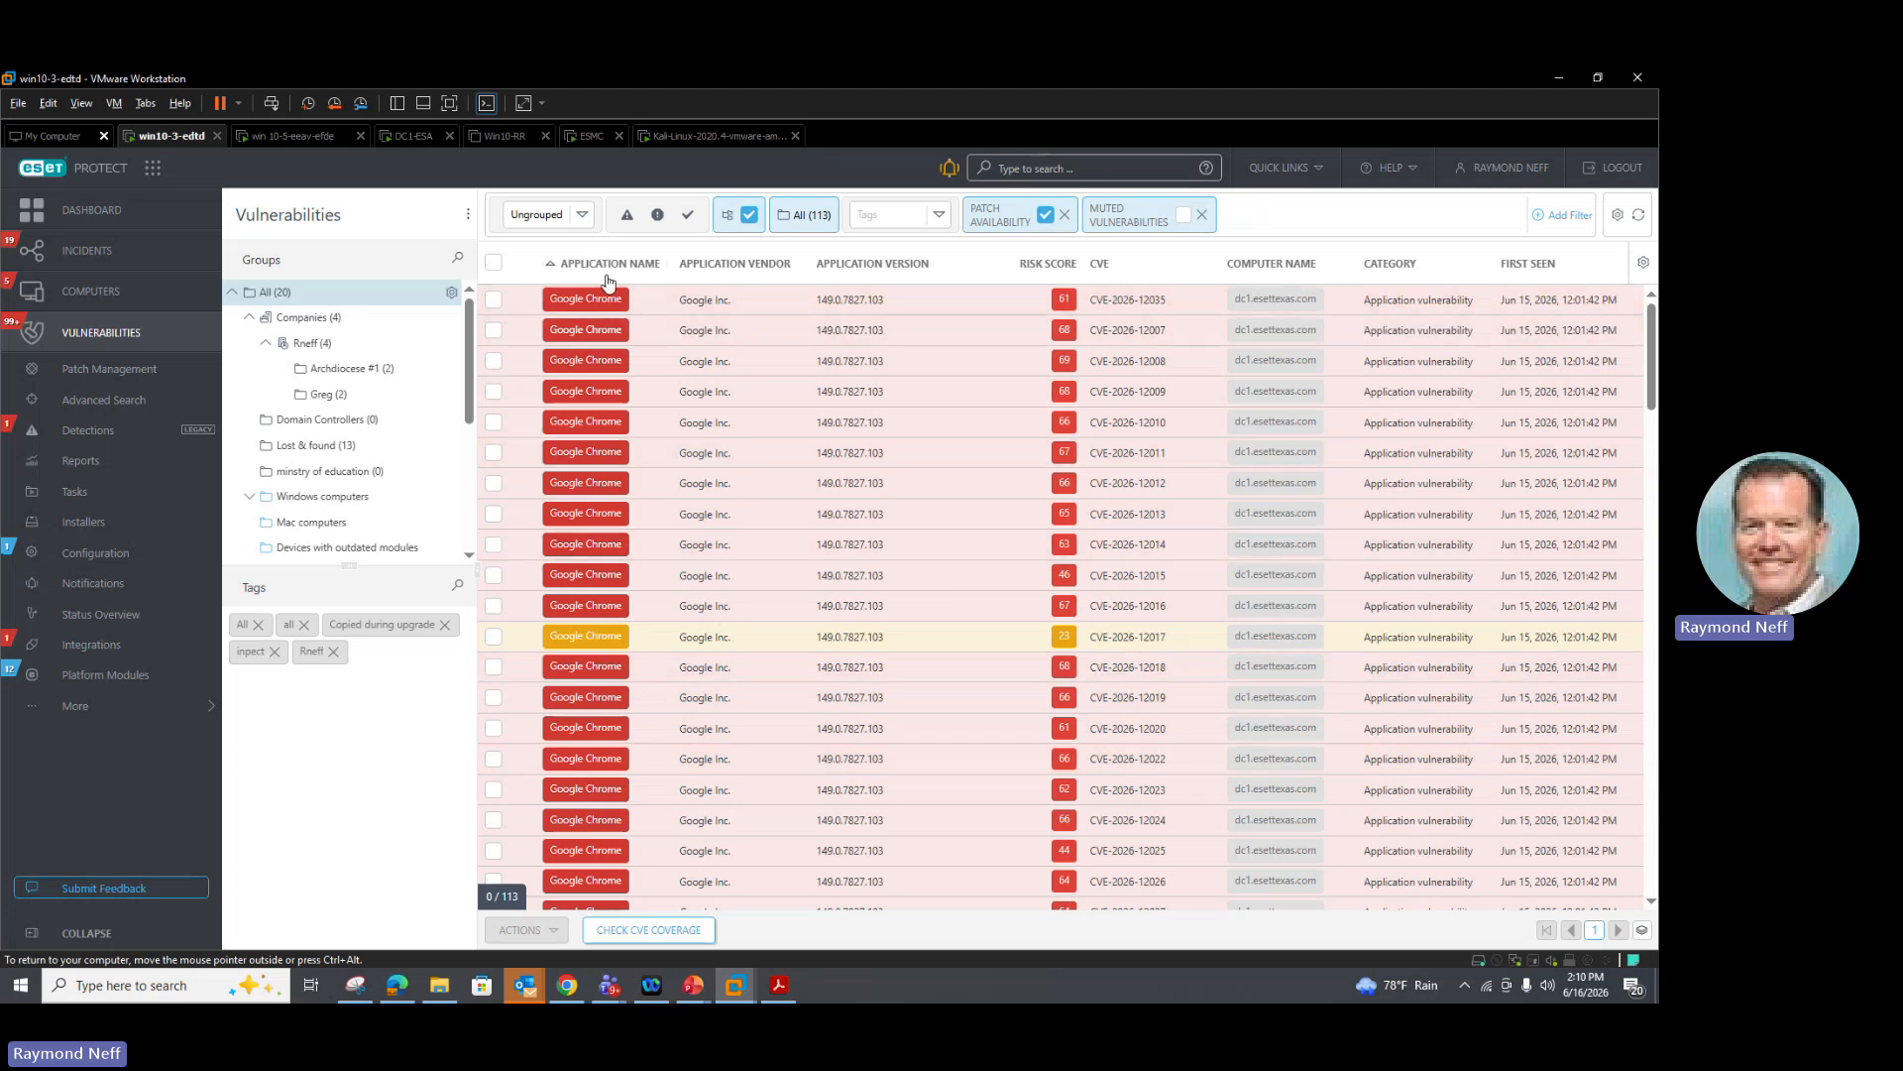
pyautogui.click(577, 216)
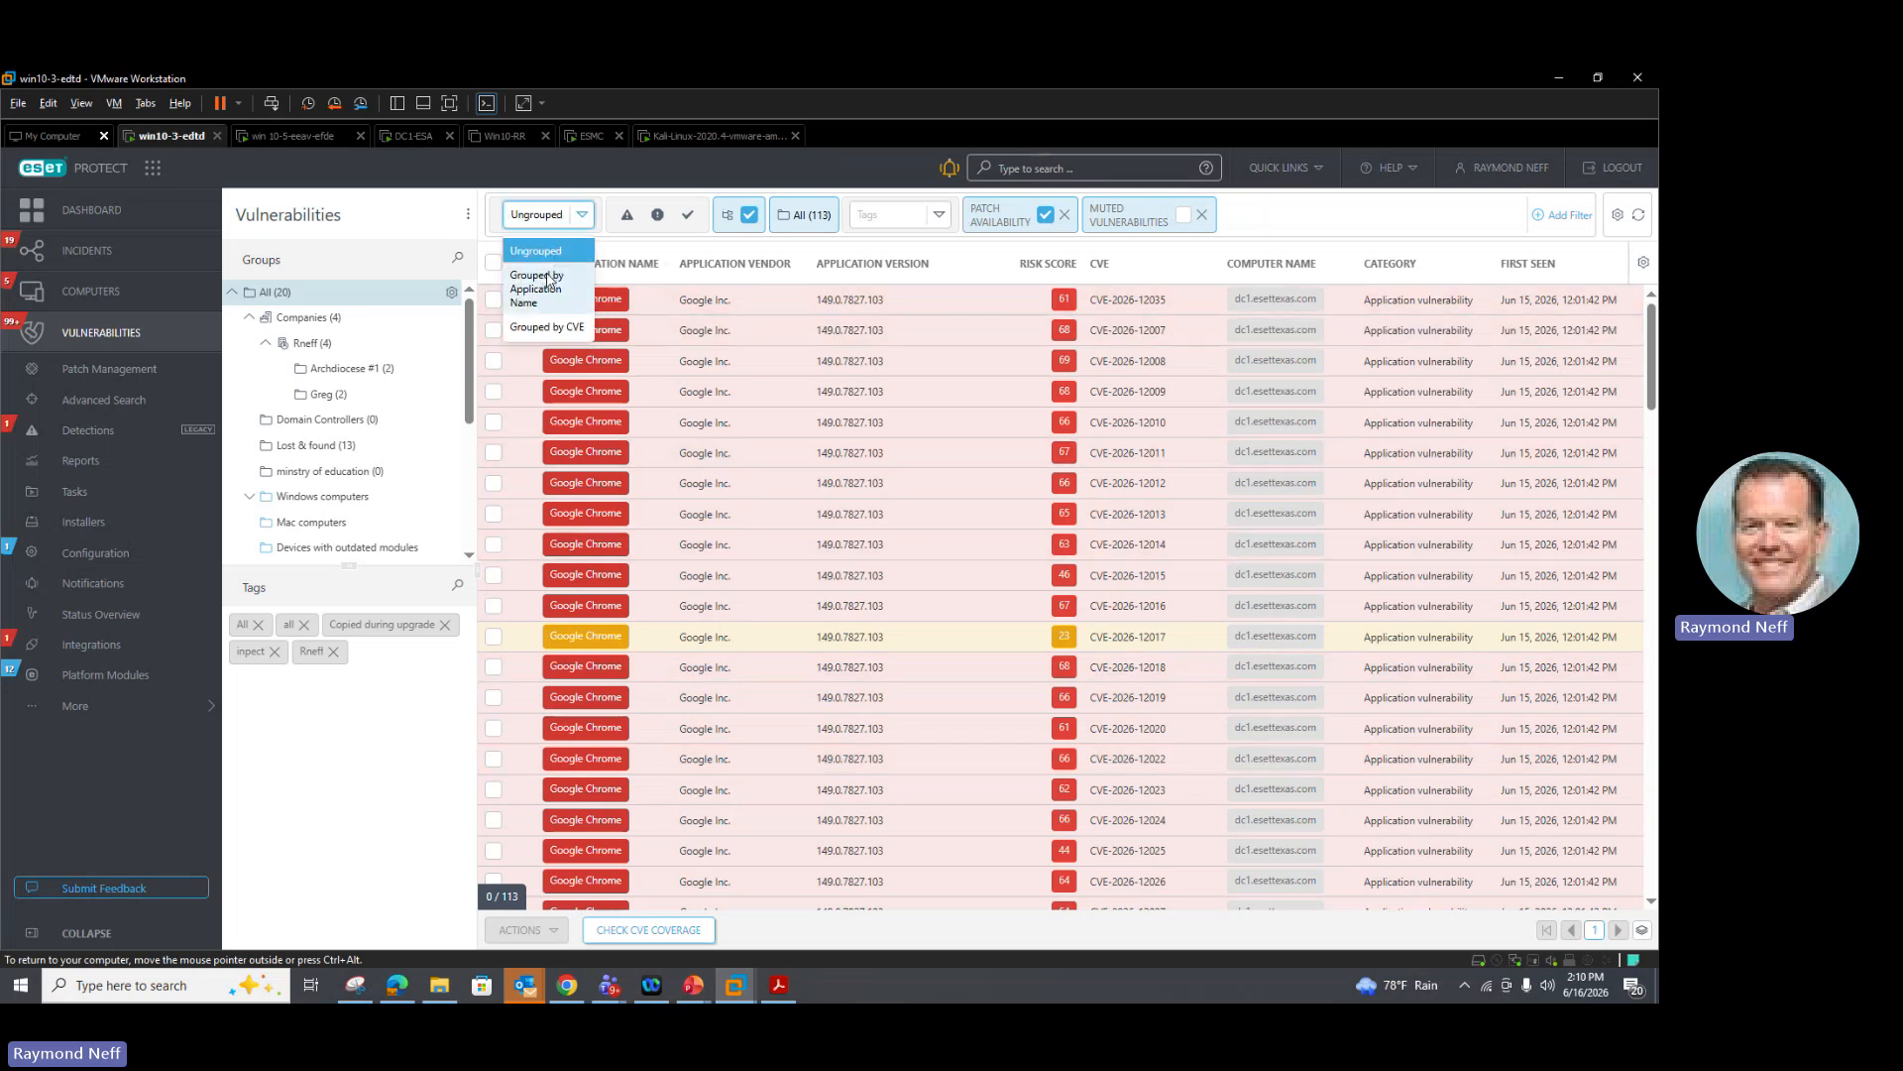
pyautogui.click(548, 280)
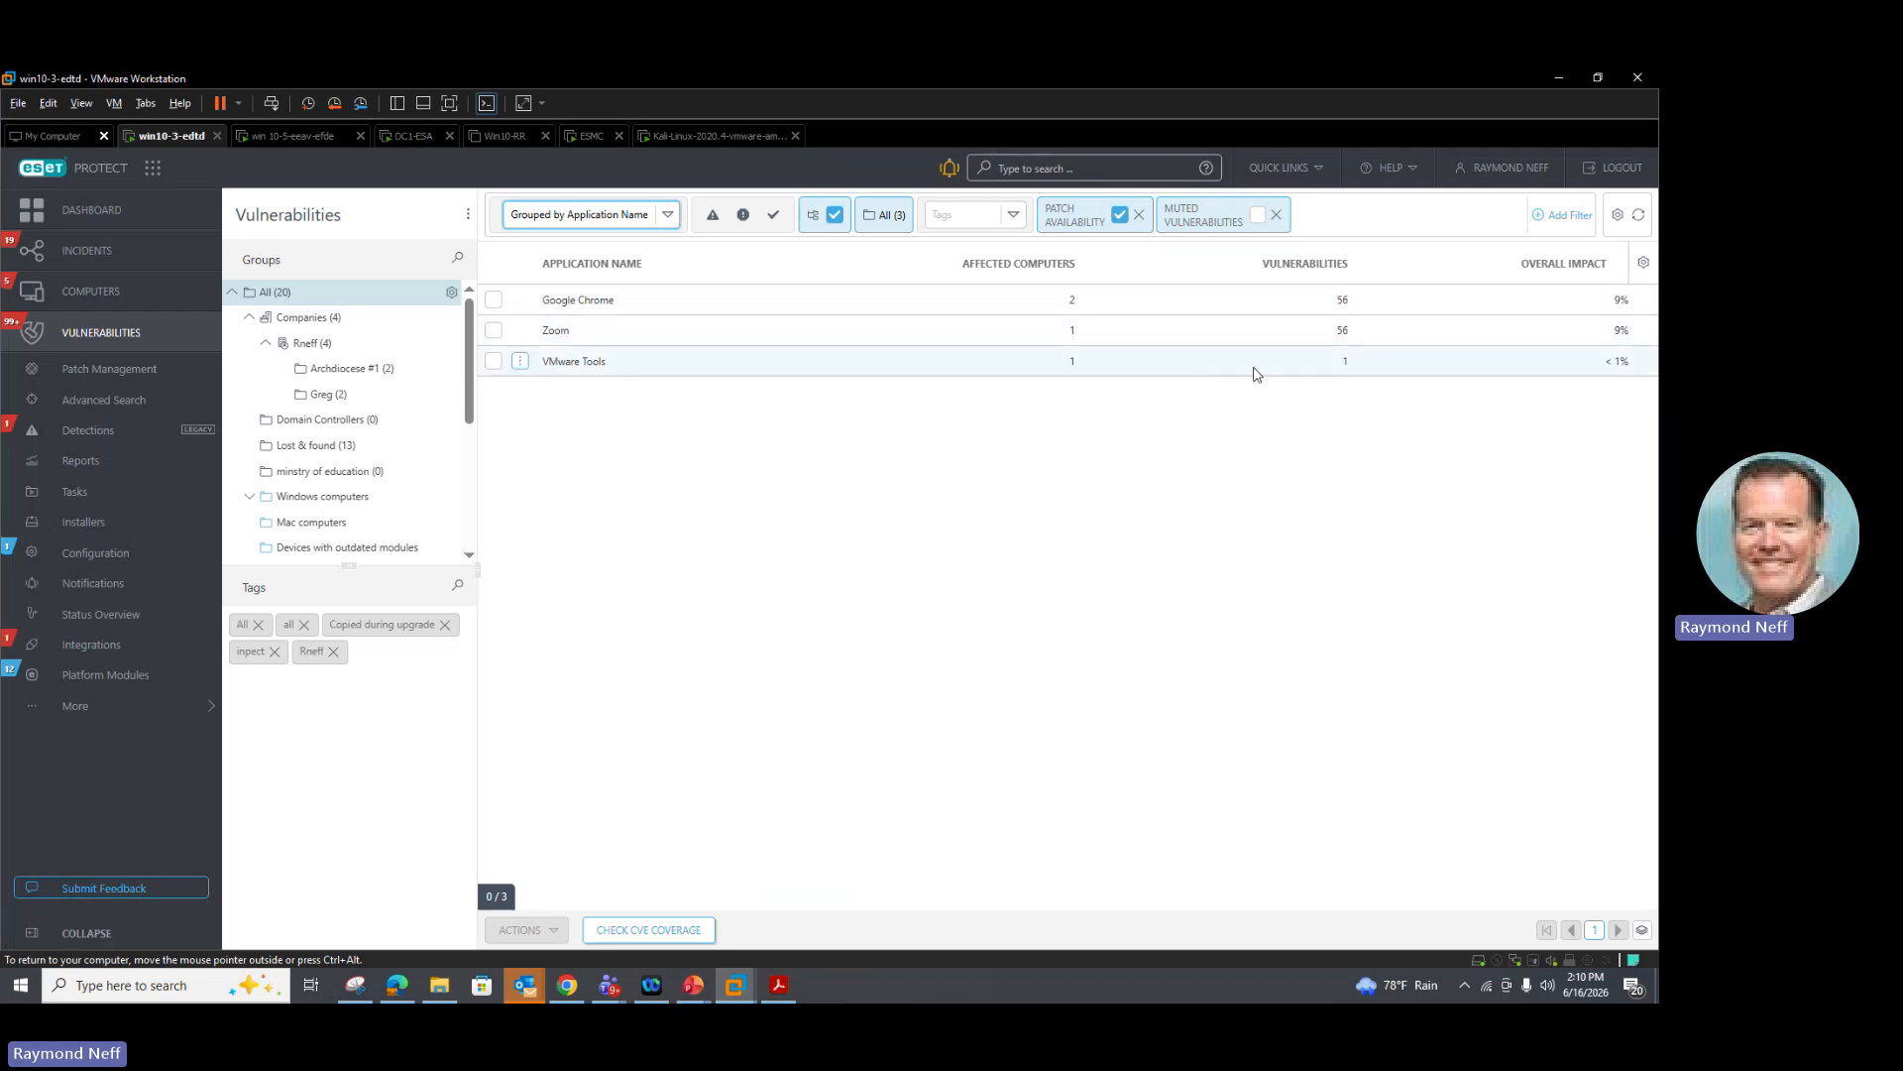
# Step: Drill into the VMware Tools vulnerabilities and open the available actions for its CVE without choosing one
pyautogui.click(523, 369)
pyautogui.click(579, 373)
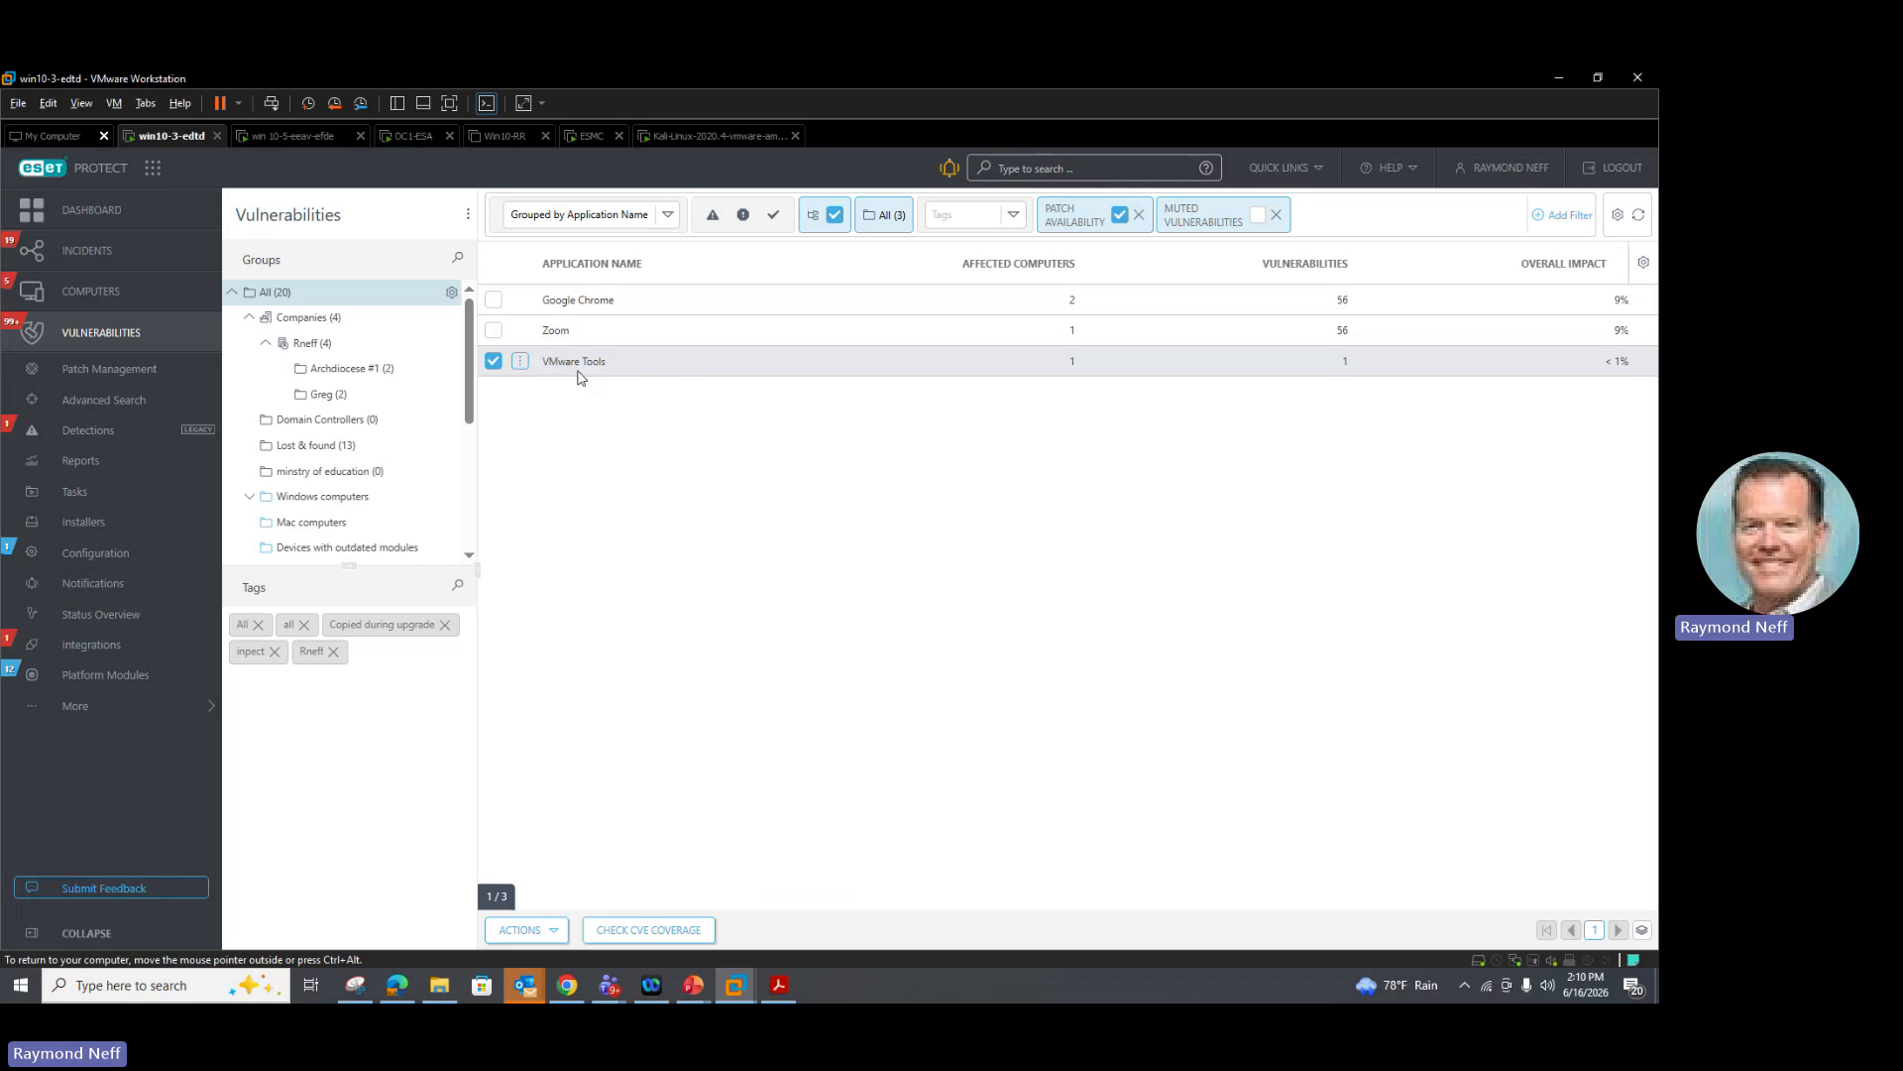
pyautogui.click(519, 356)
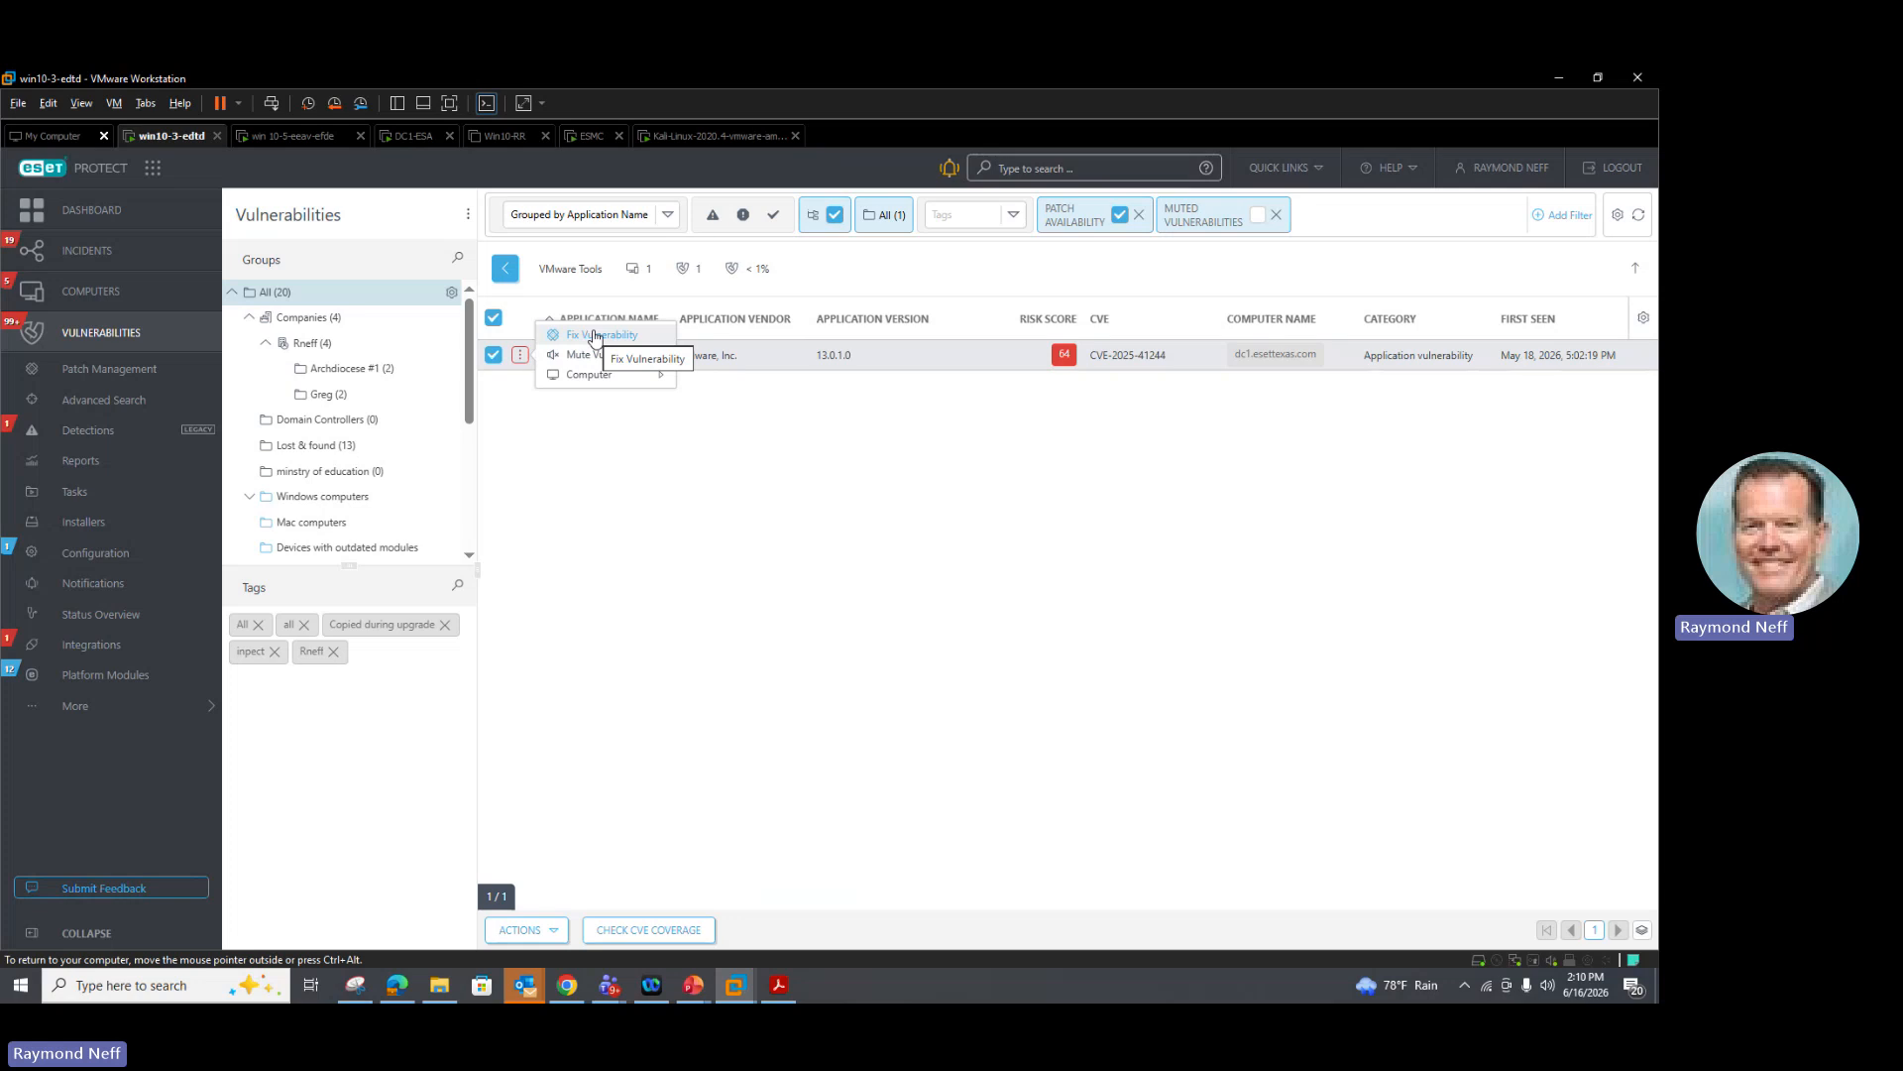
pyautogui.click(579, 506)
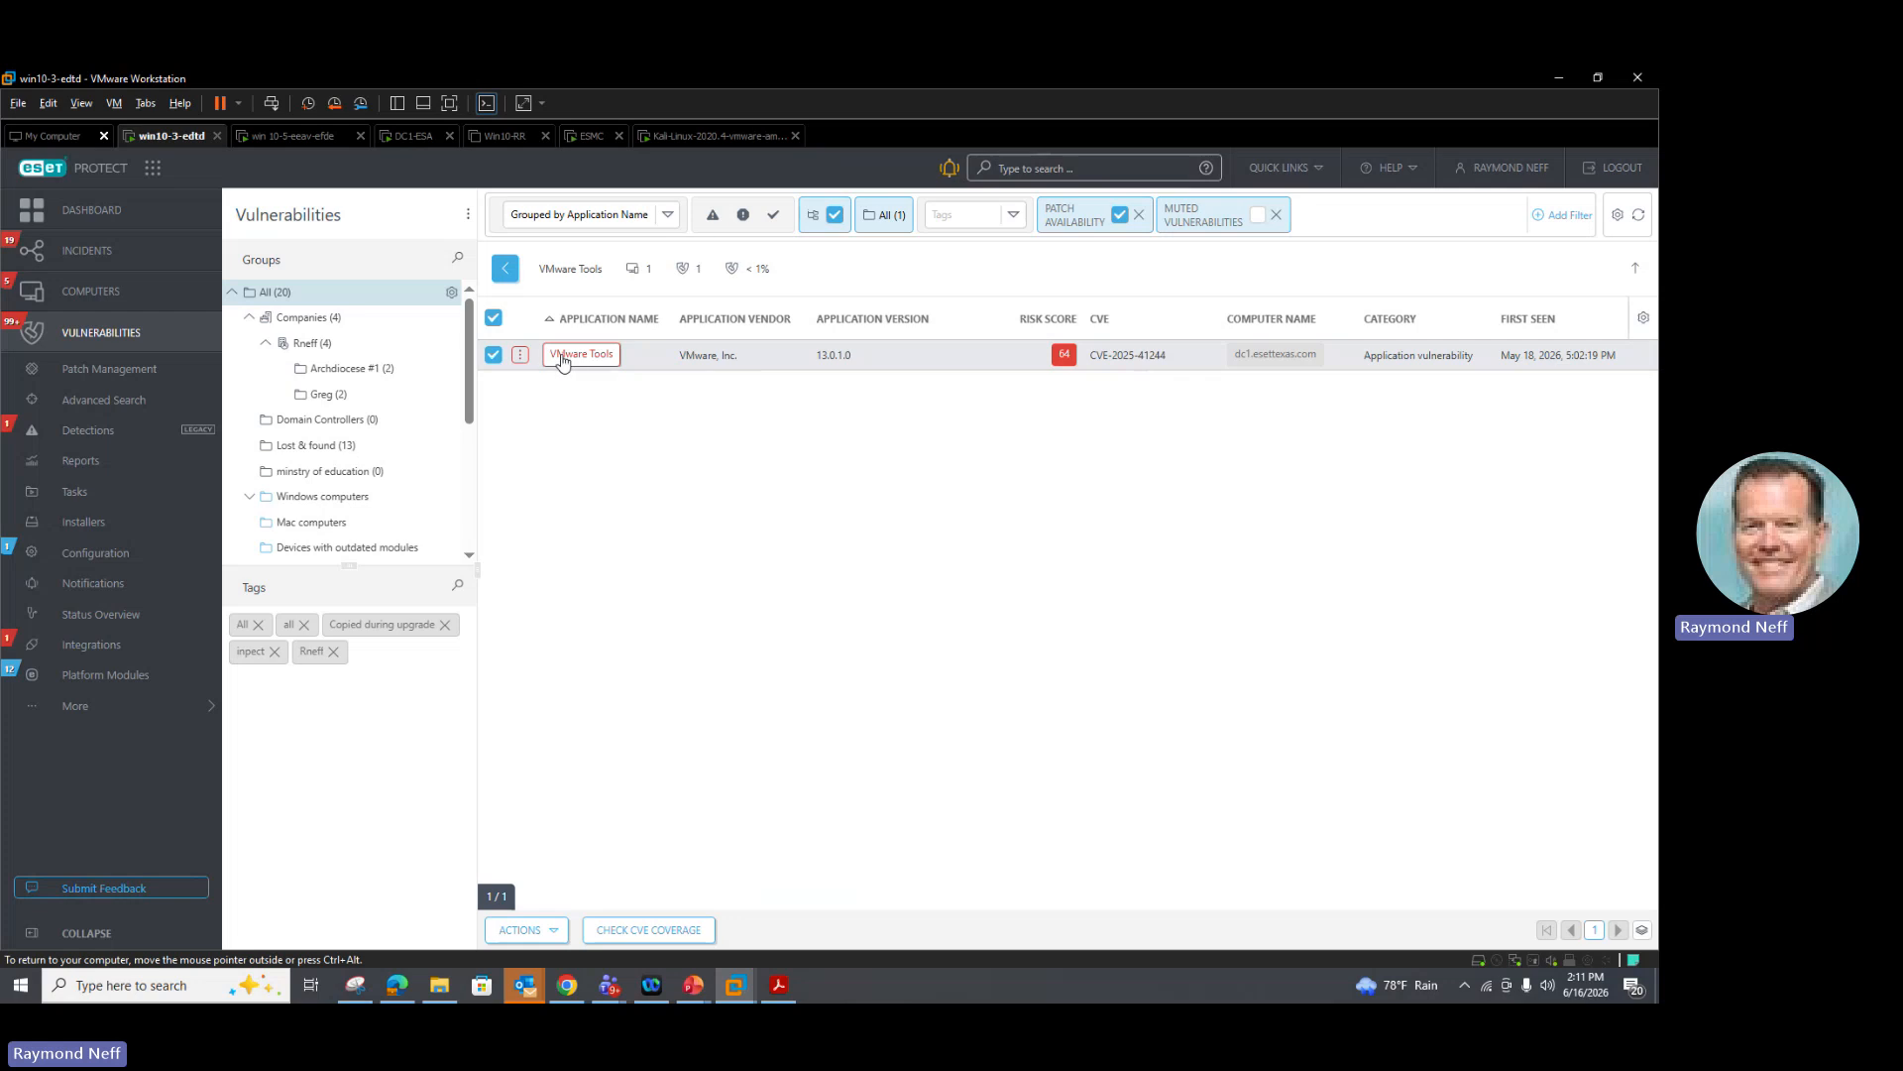
pyautogui.click(520, 355)
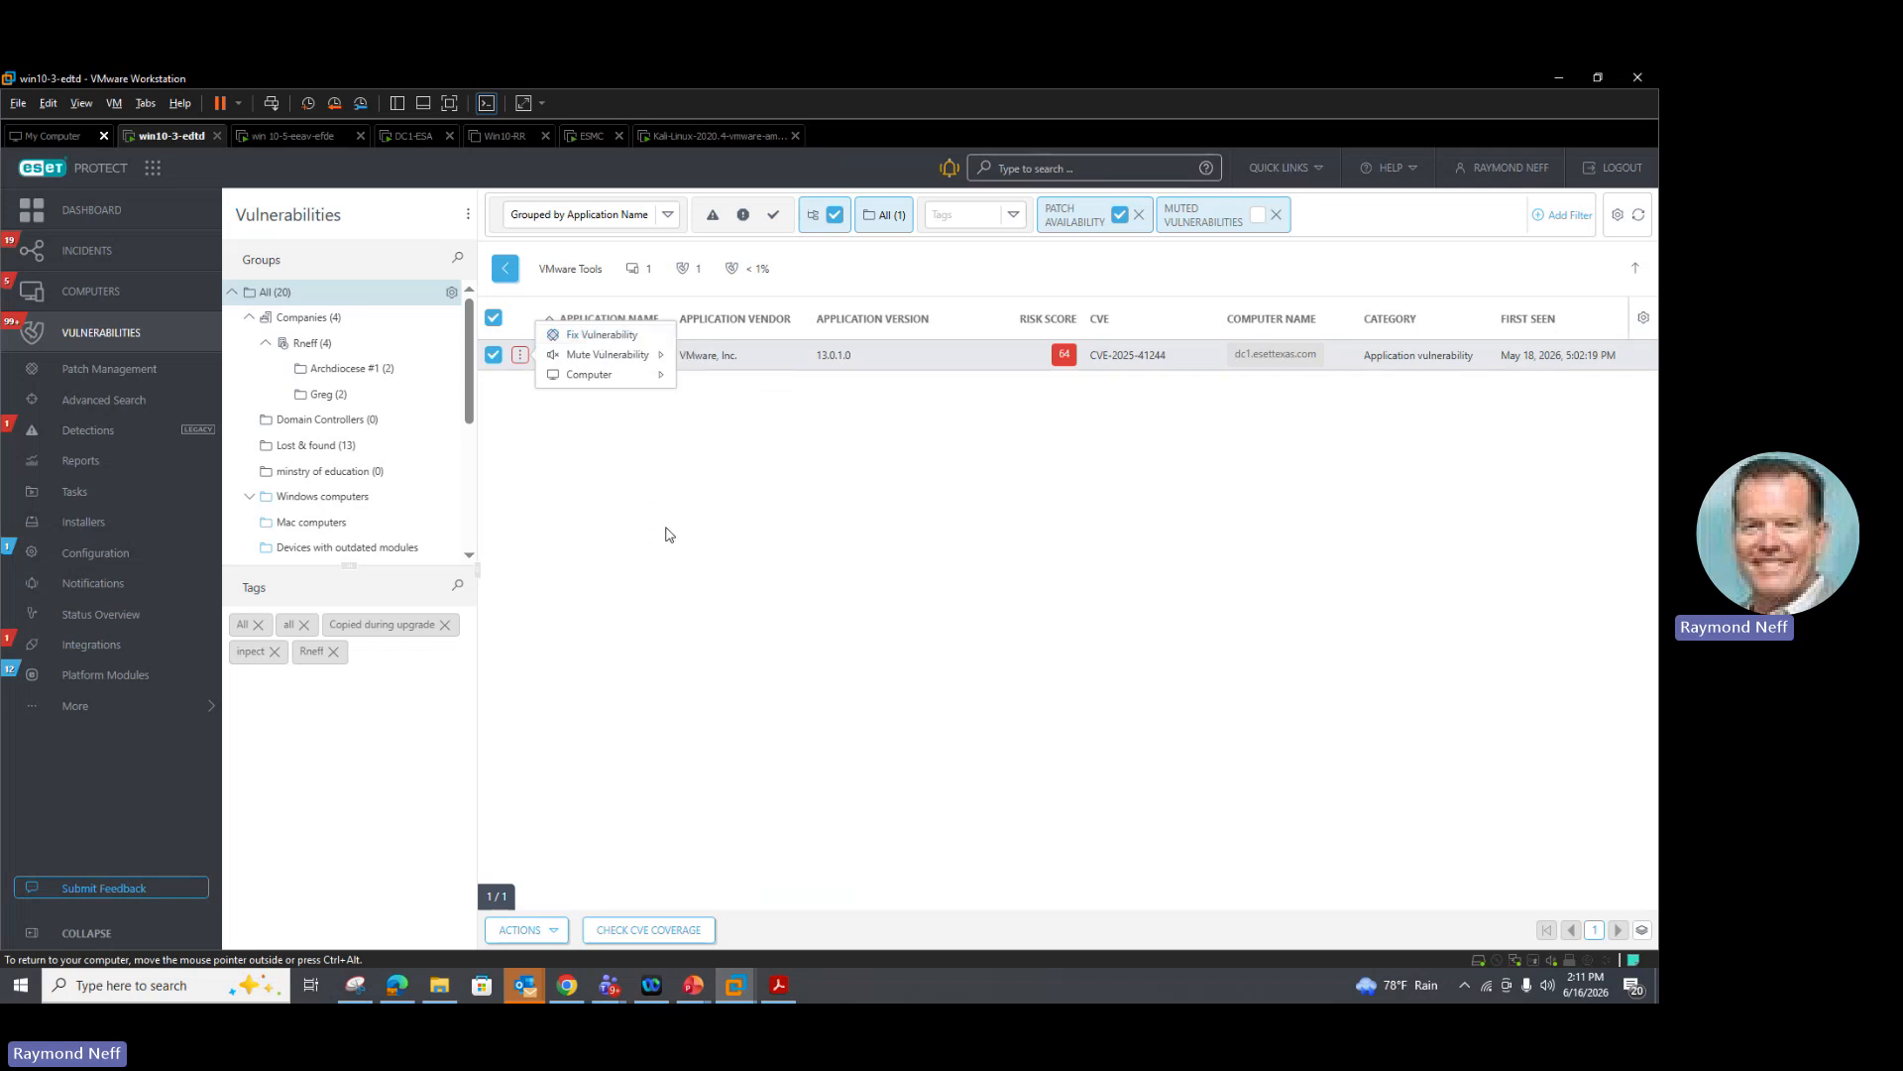
pyautogui.click(665, 534)
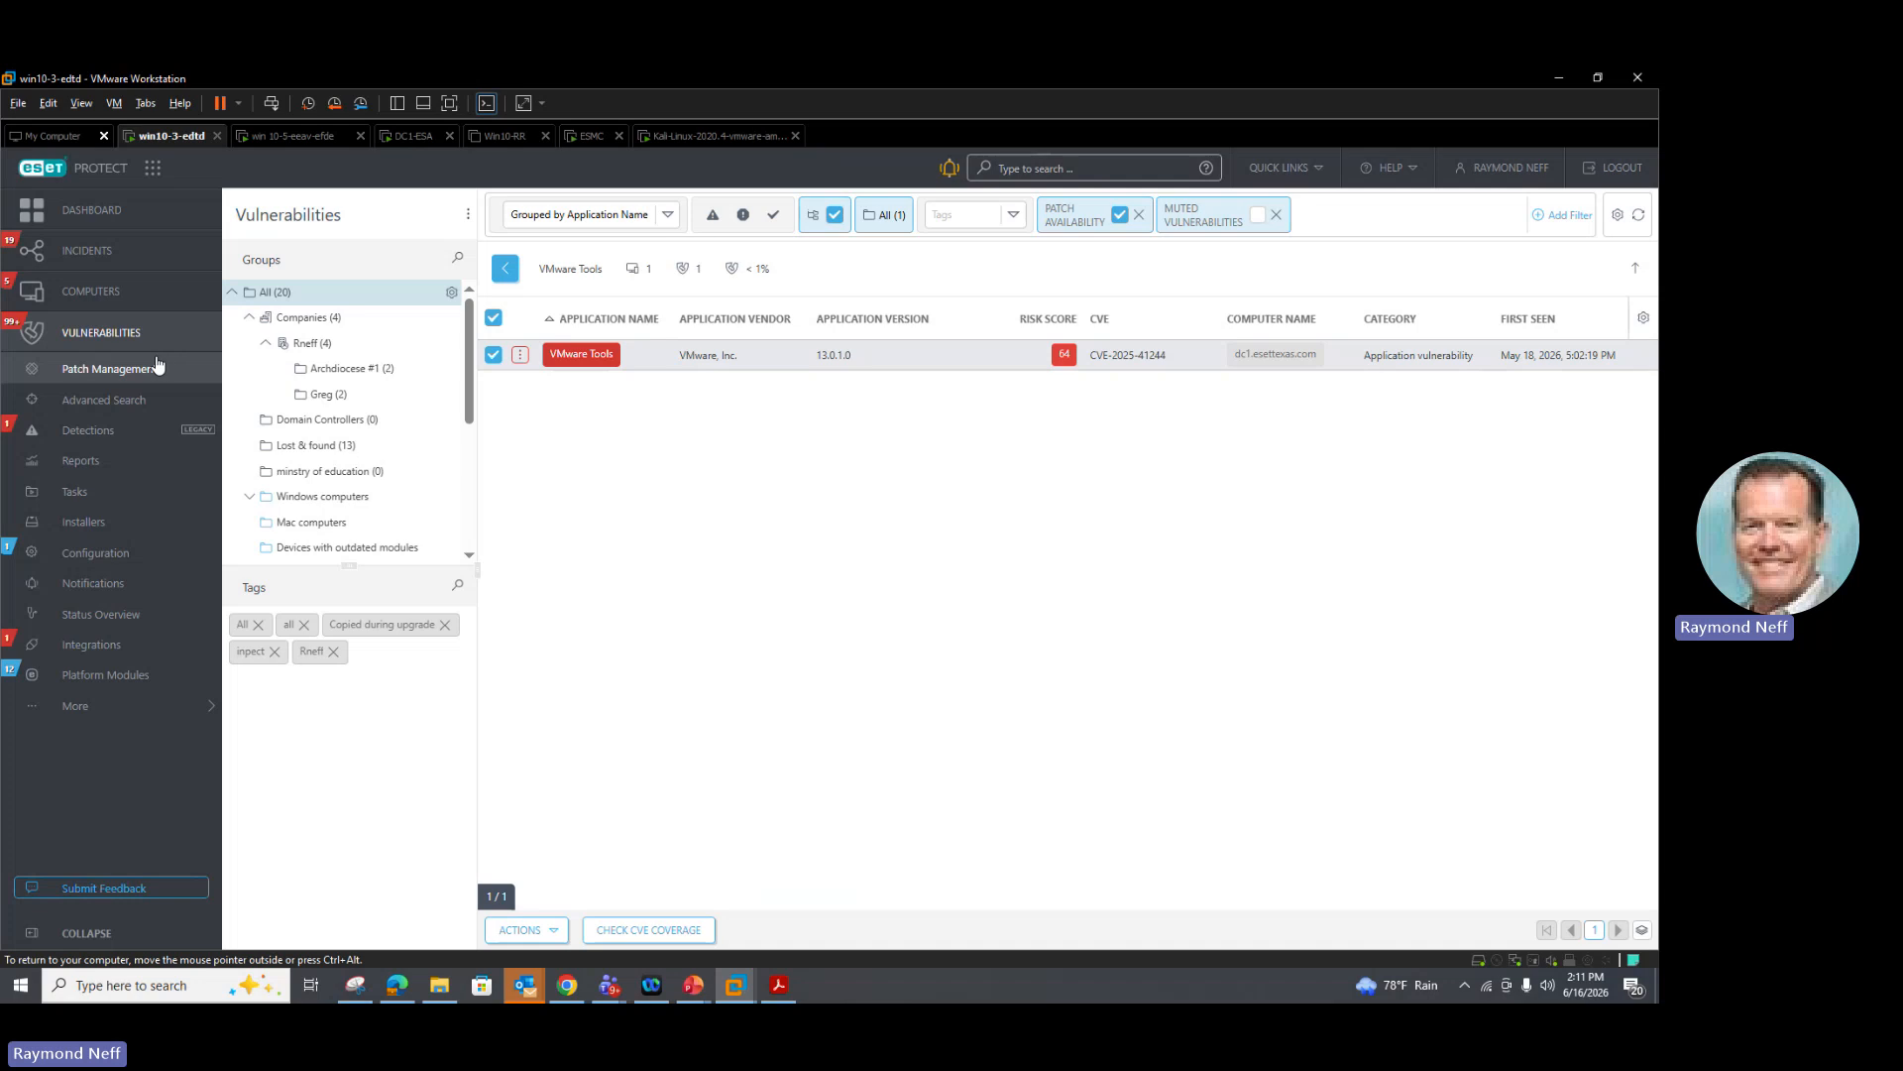
# Step: Open Patch Management and run an update on the first Google Chrome entry
pyautogui.click(109, 368)
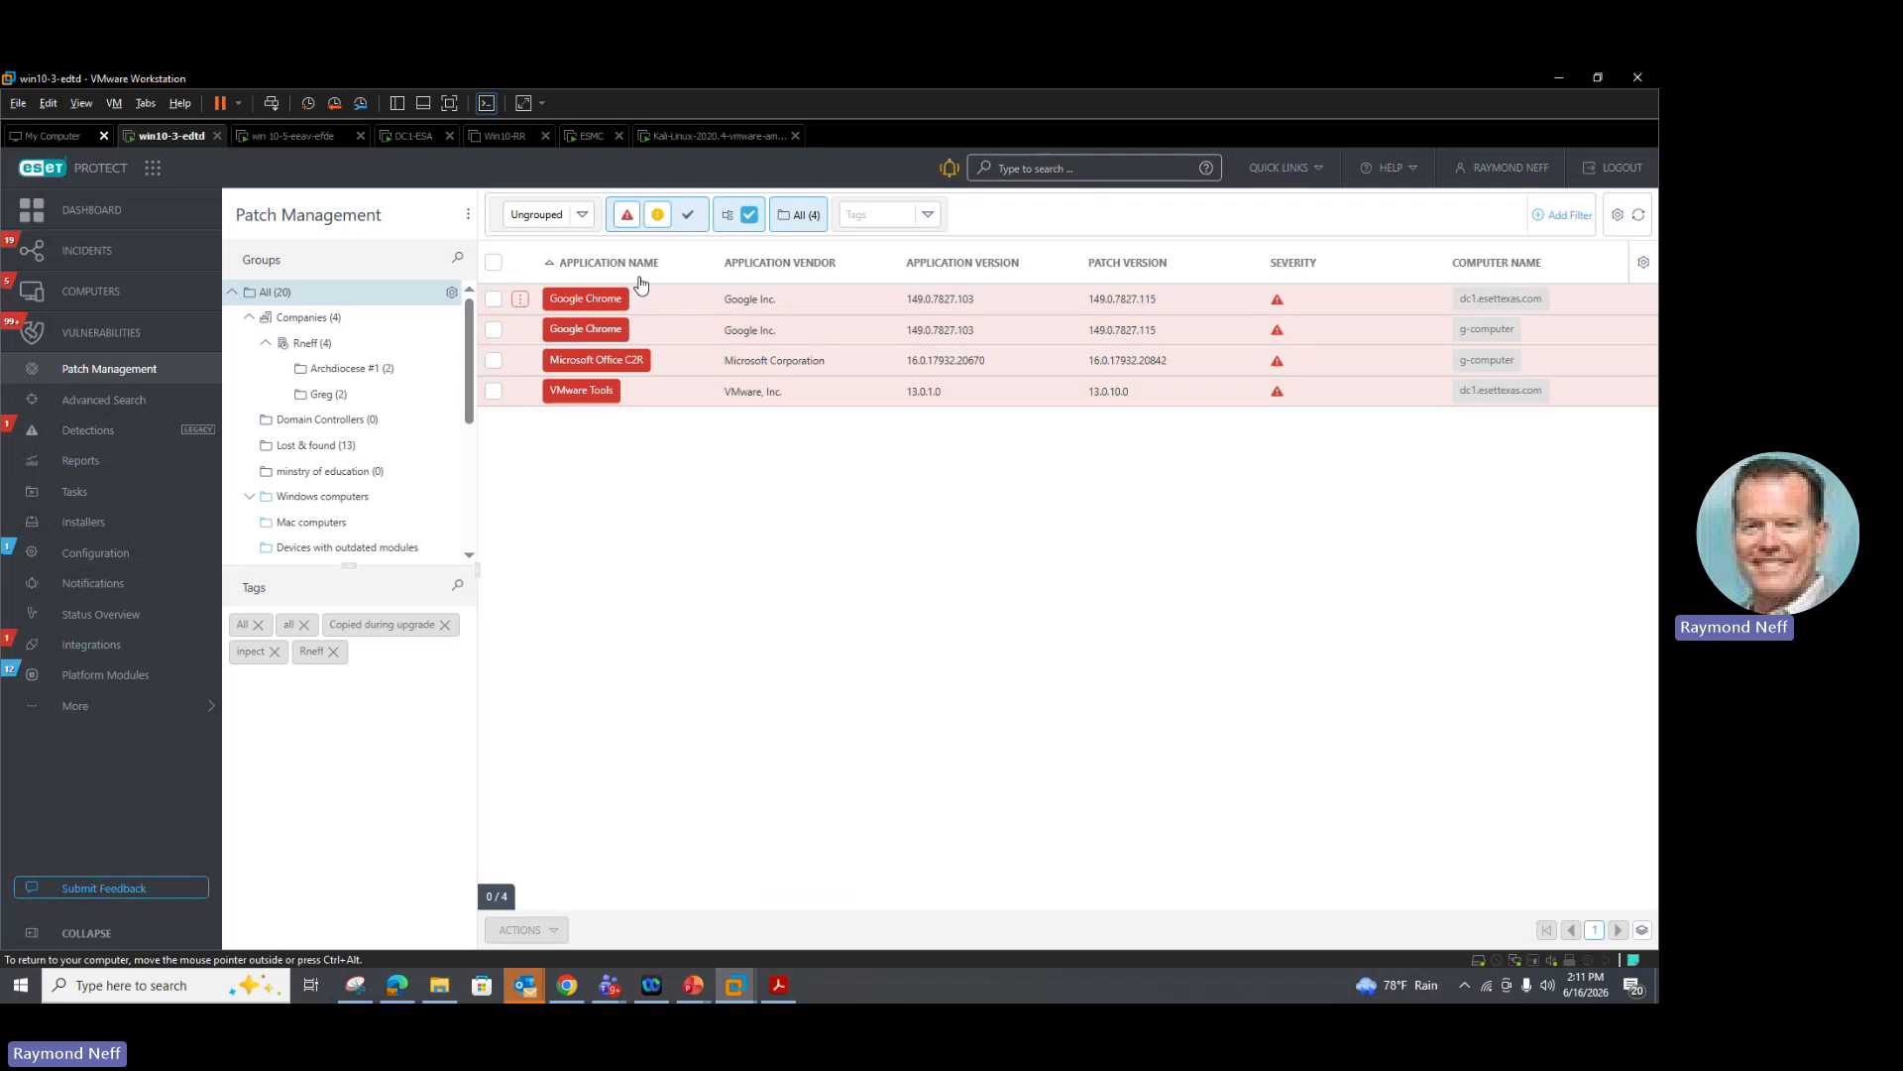
pyautogui.click(520, 300)
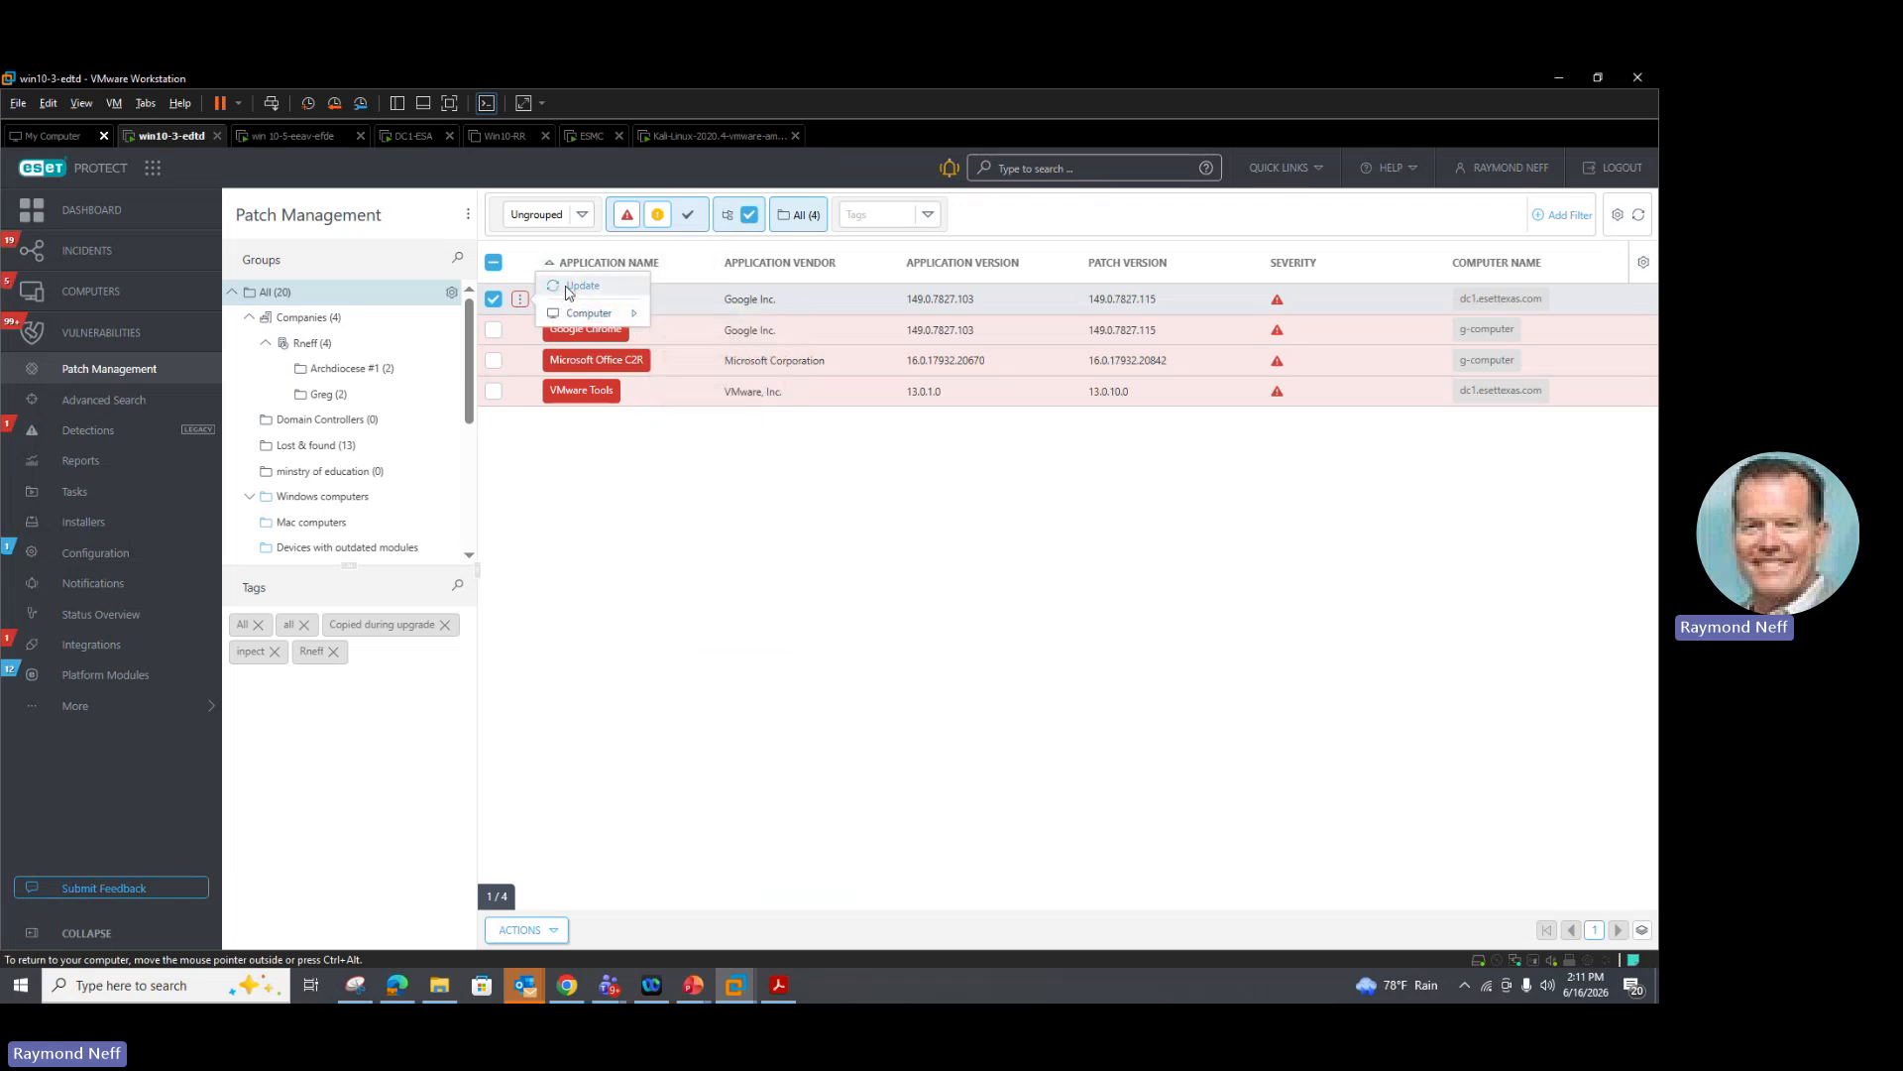
pyautogui.click(565, 295)
pyautogui.click(929, 606)
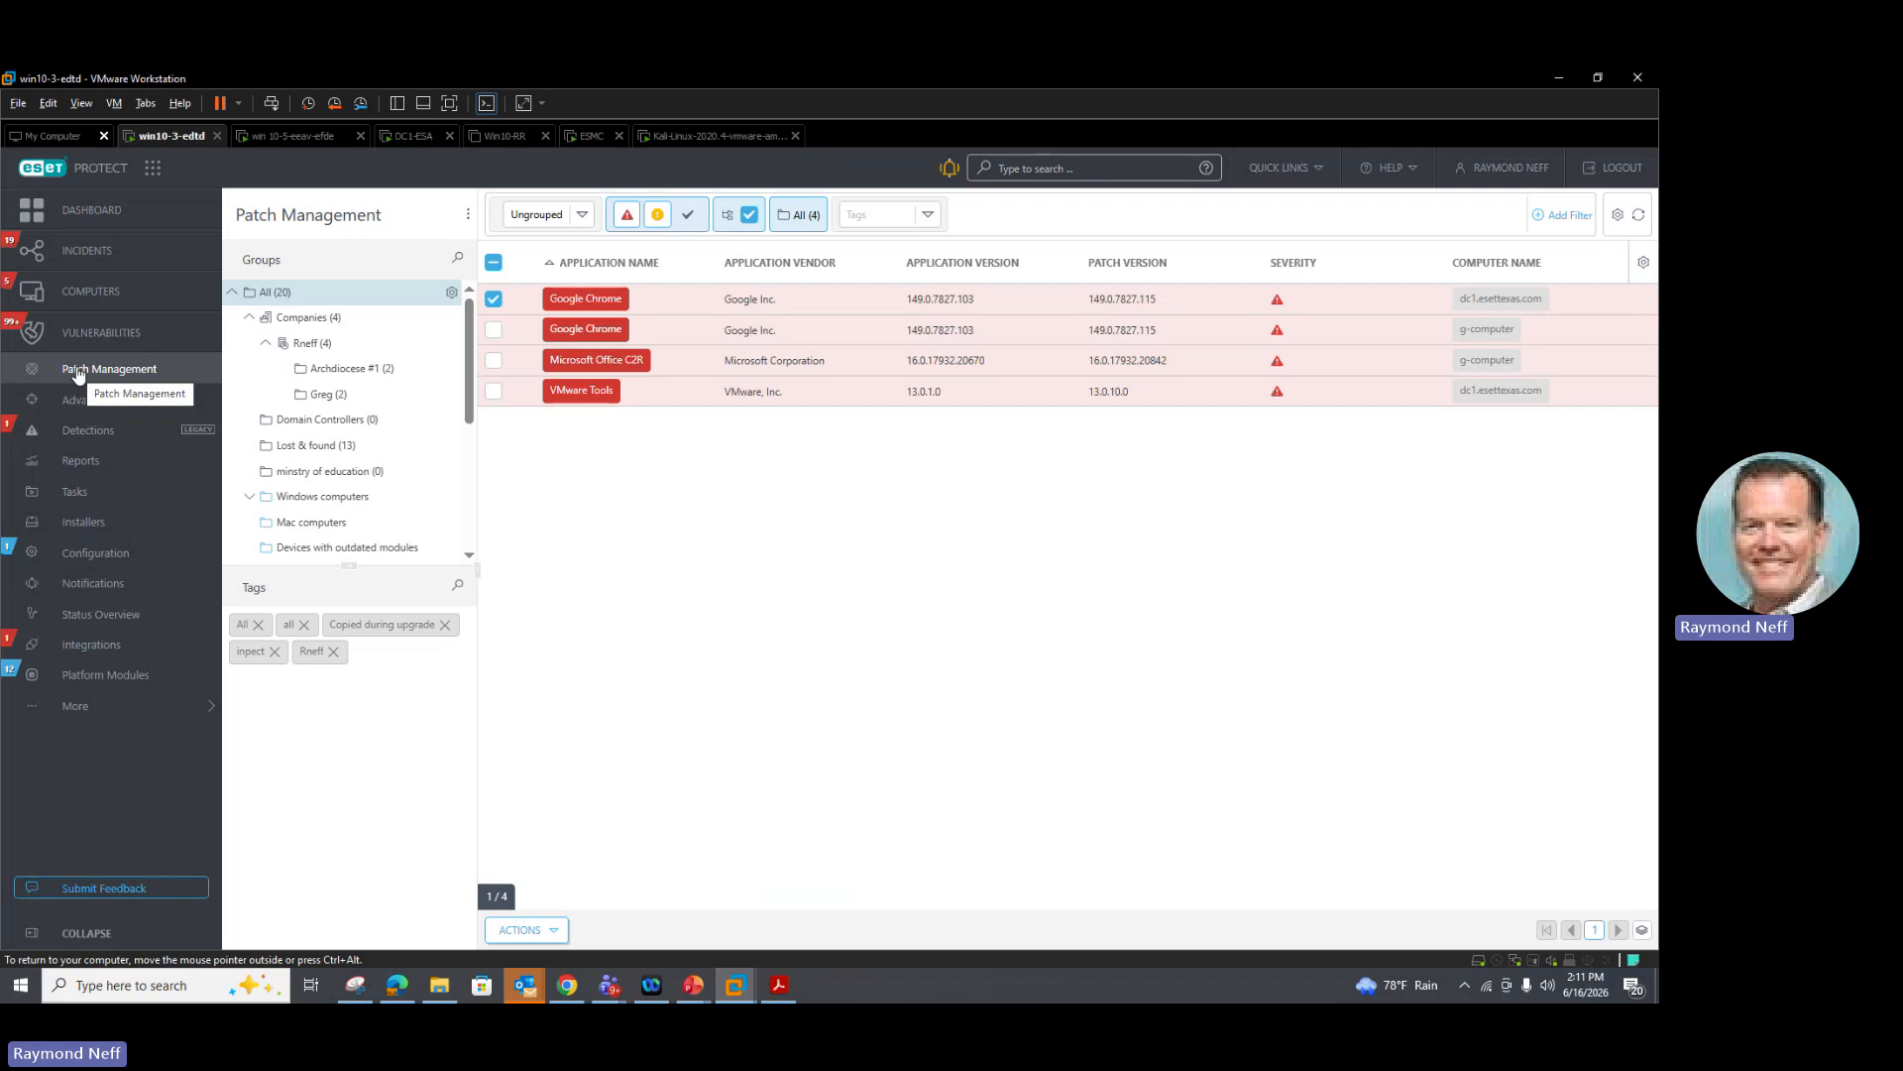
# Step: Open the Patch management overview report from the Vulnerability & Patch Management report category and review its applied patches
pyautogui.click(81, 462)
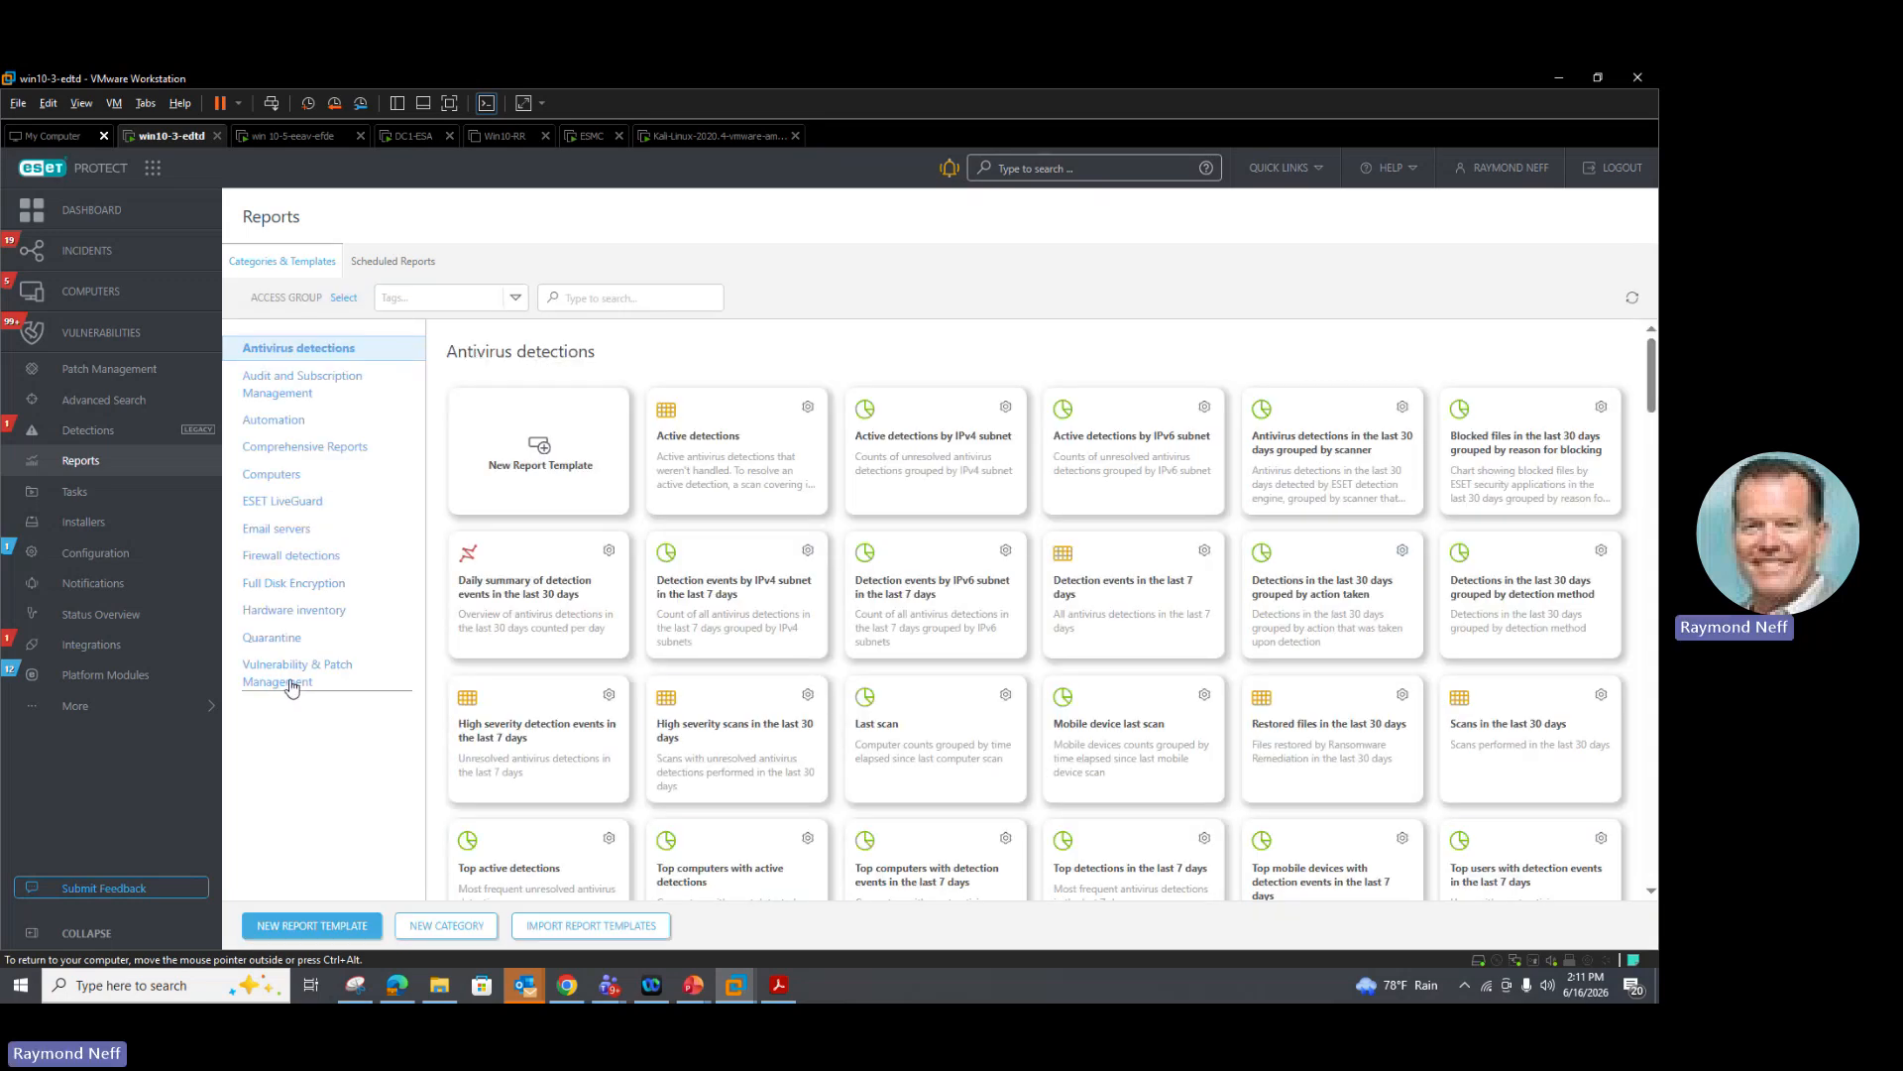
pyautogui.click(290, 683)
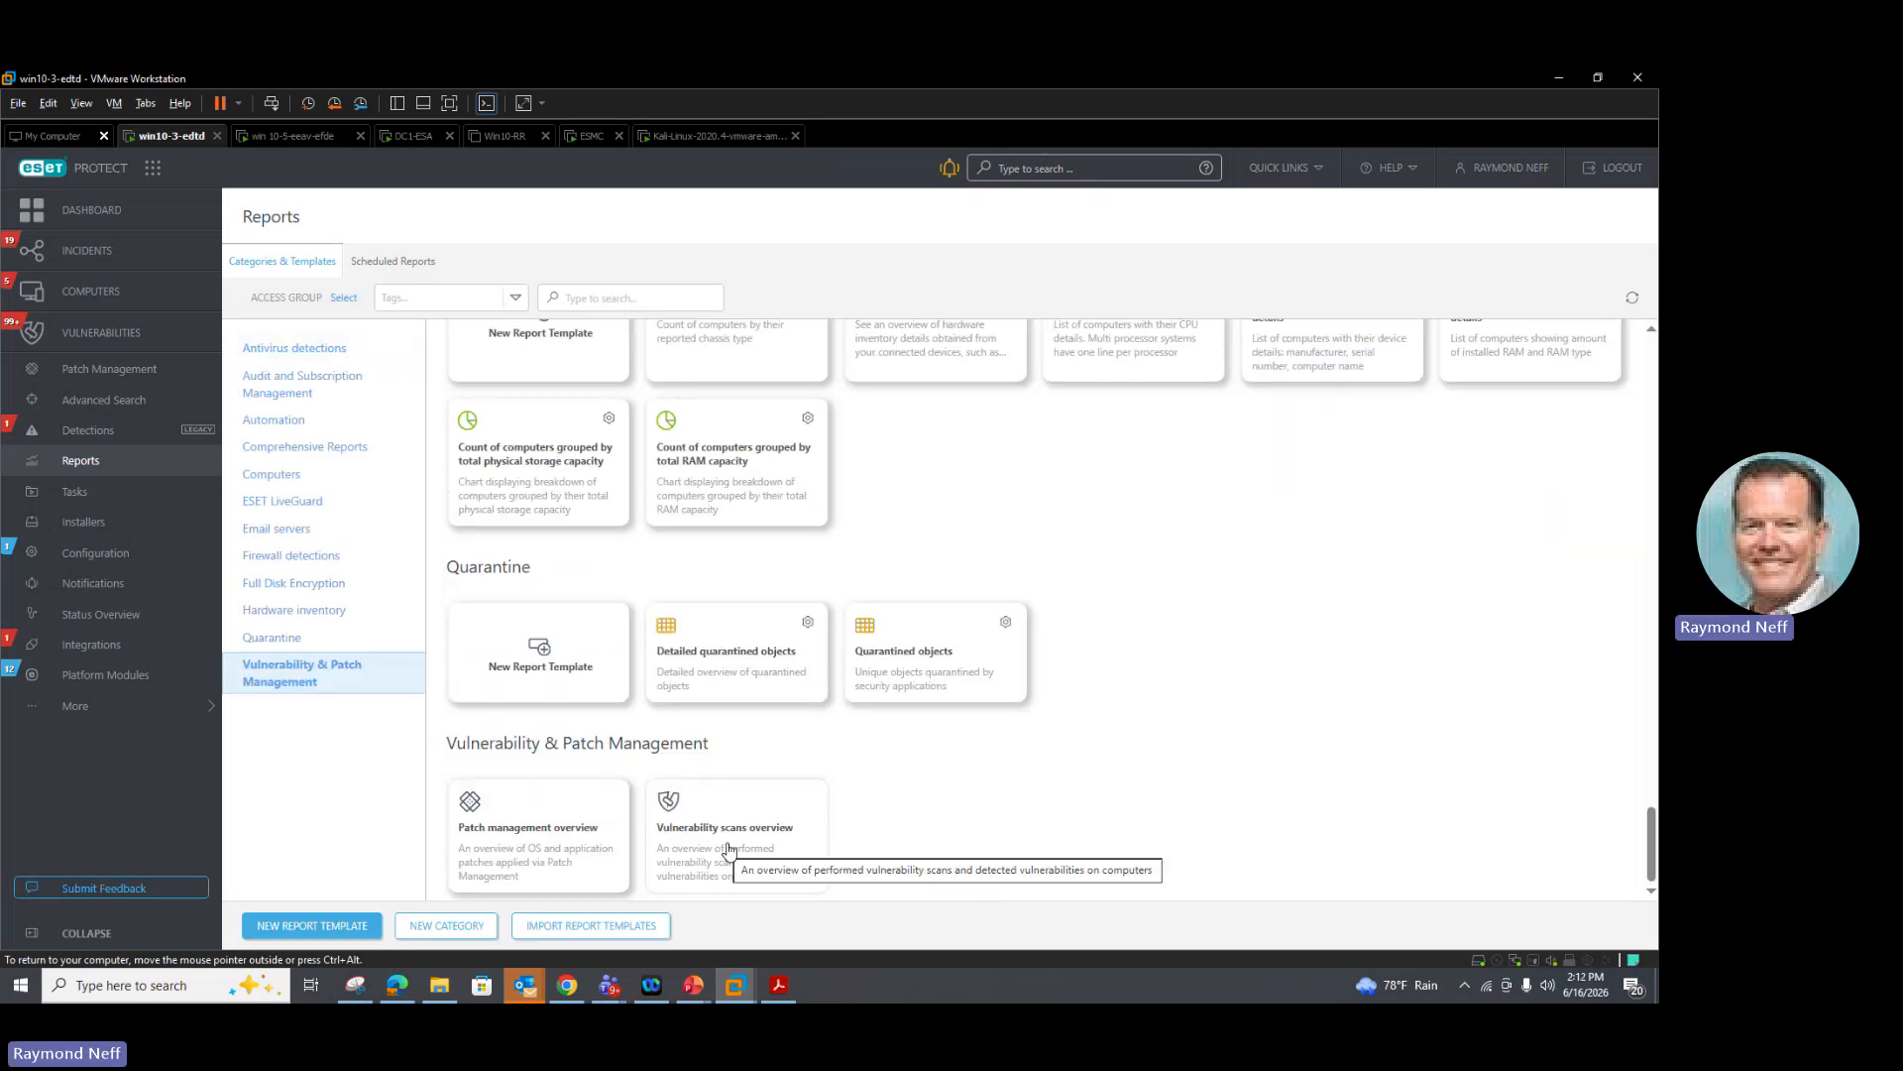
pyautogui.click(478, 818)
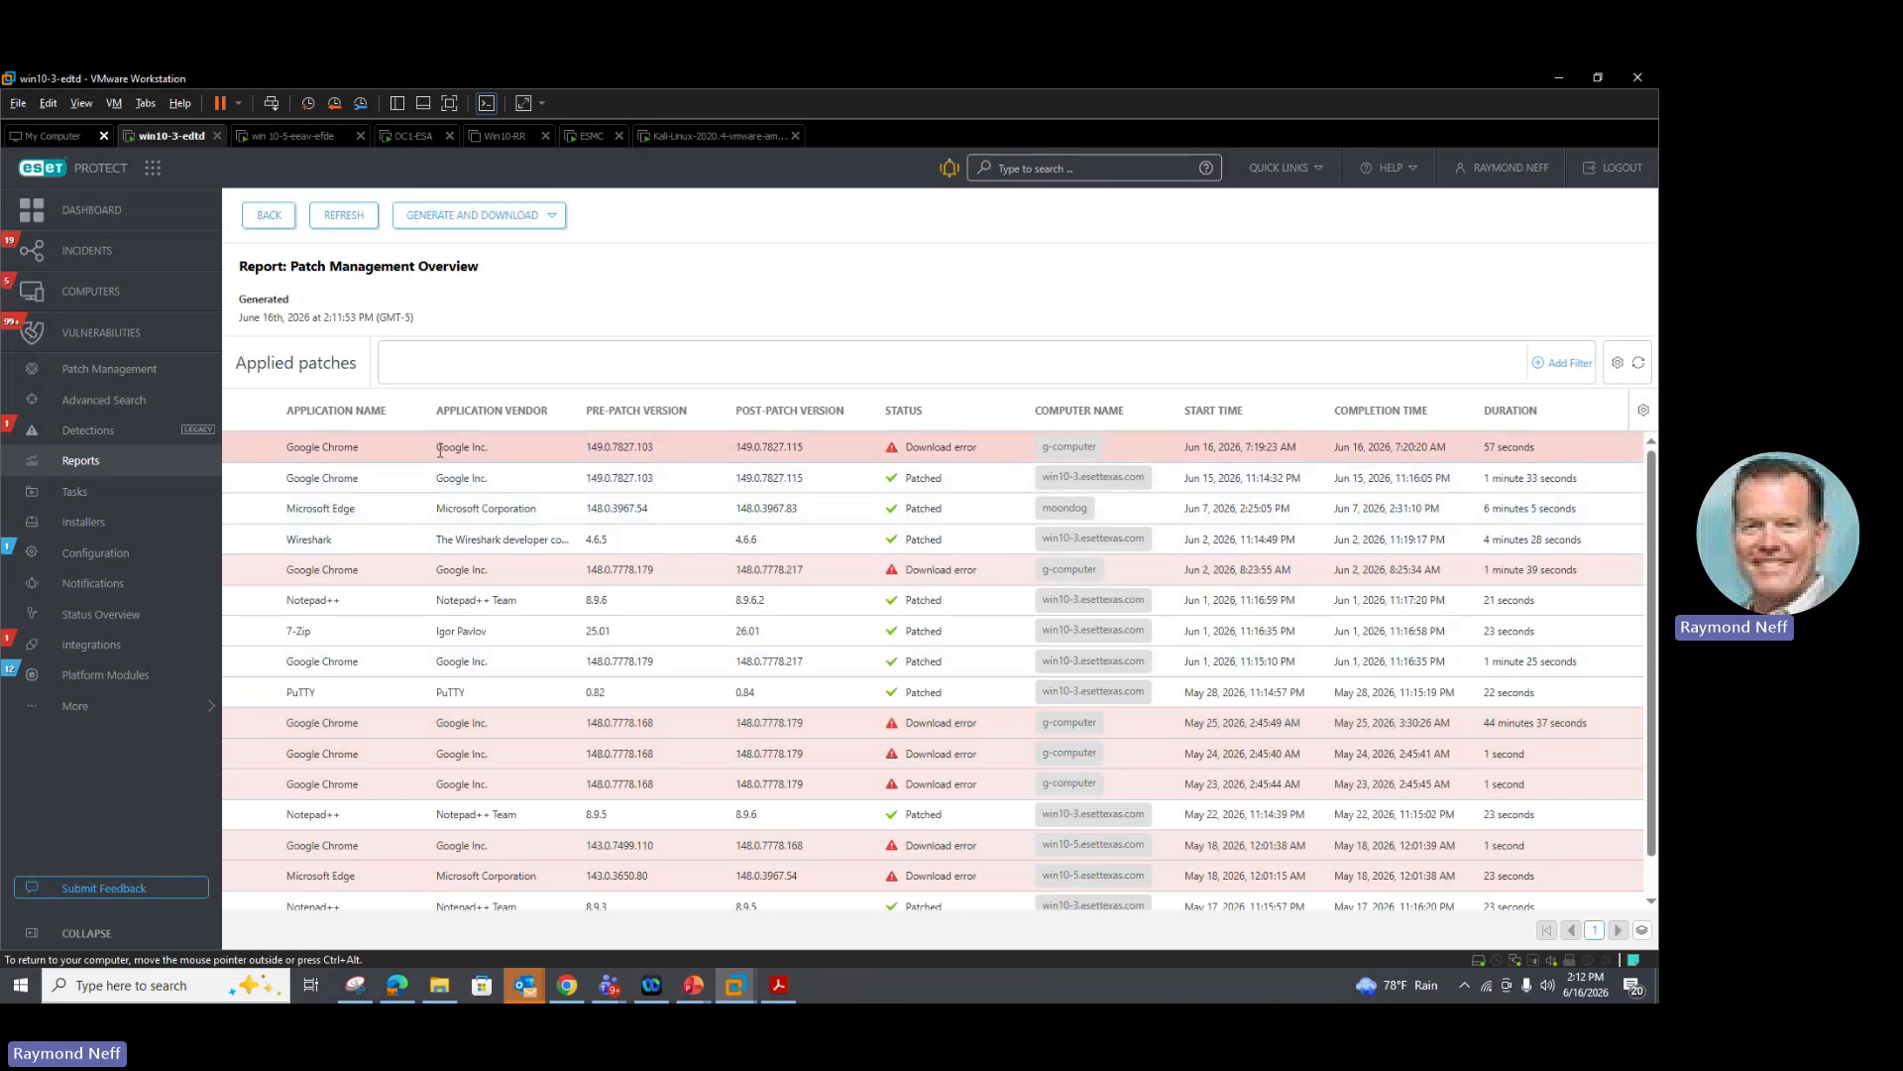
pyautogui.moveTo(971, 445)
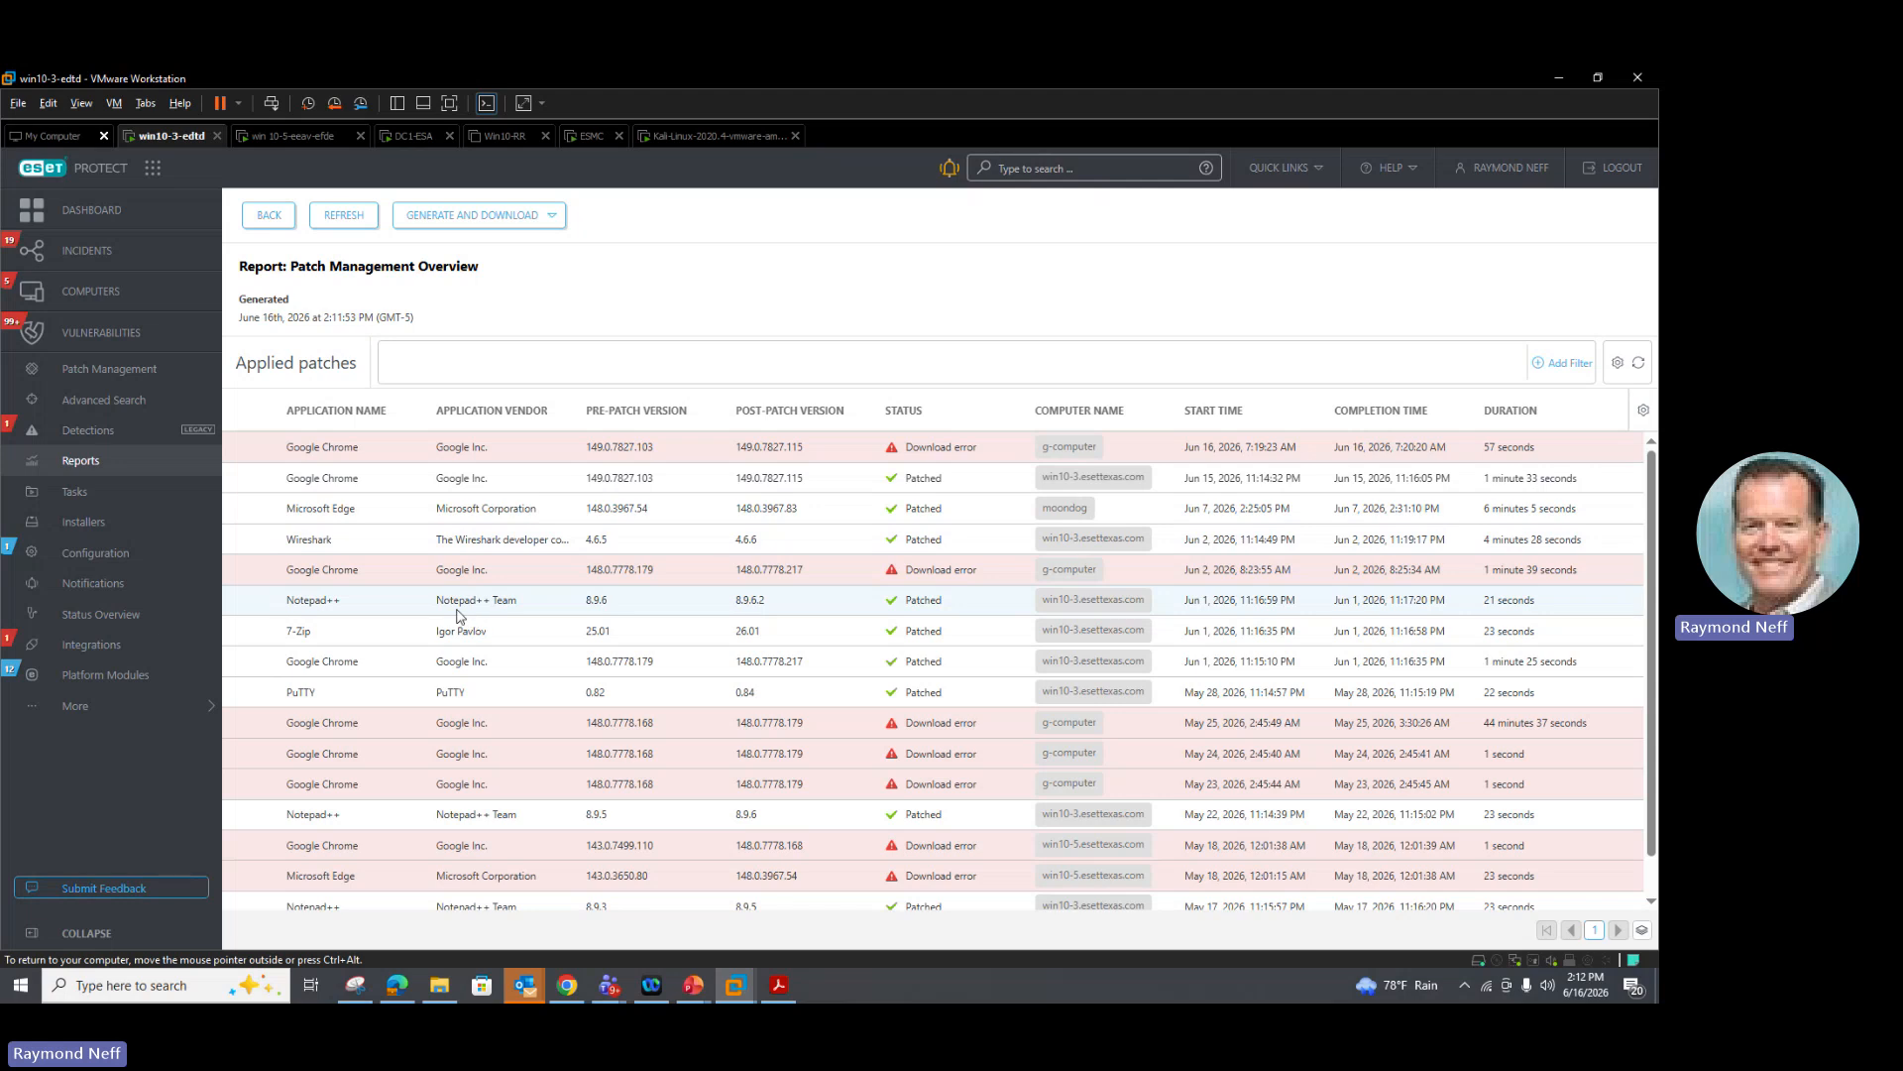
pyautogui.scroll(-1, 514, 621)
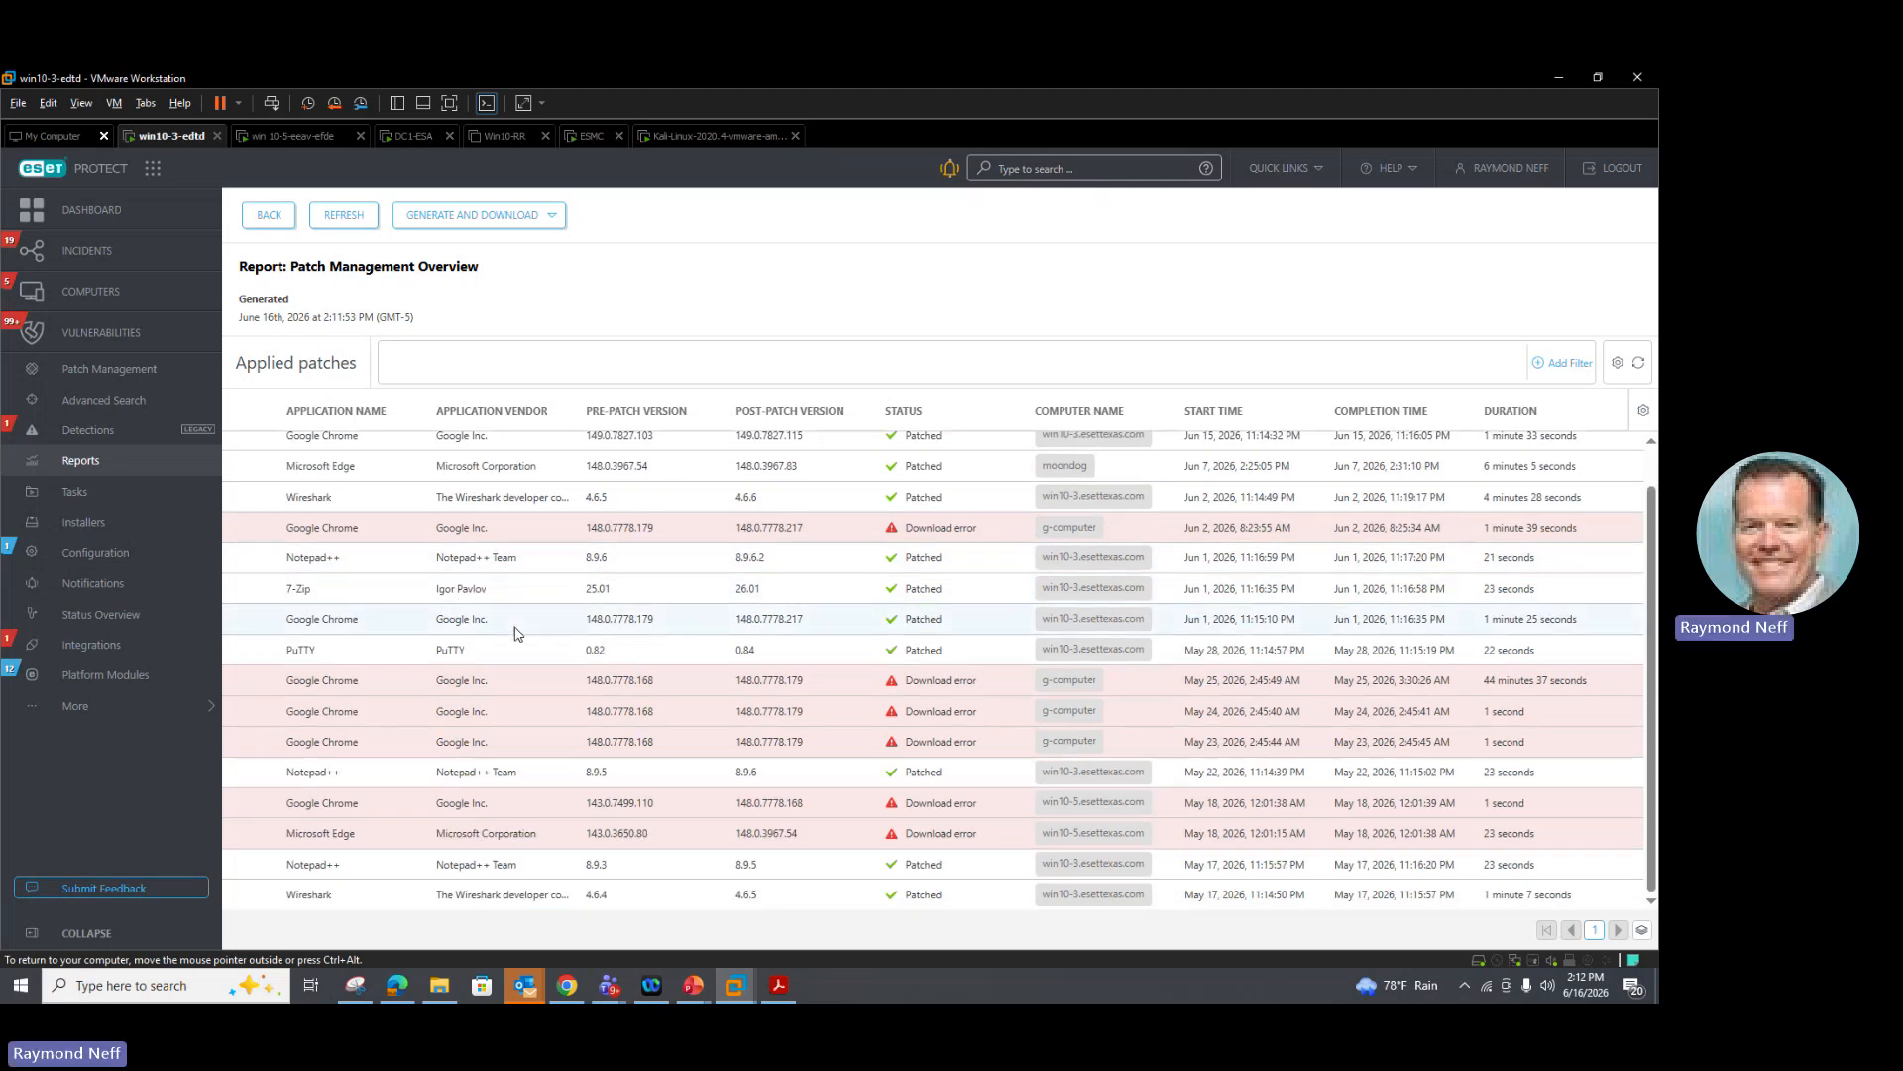
pyautogui.scroll(1, 986, 825)
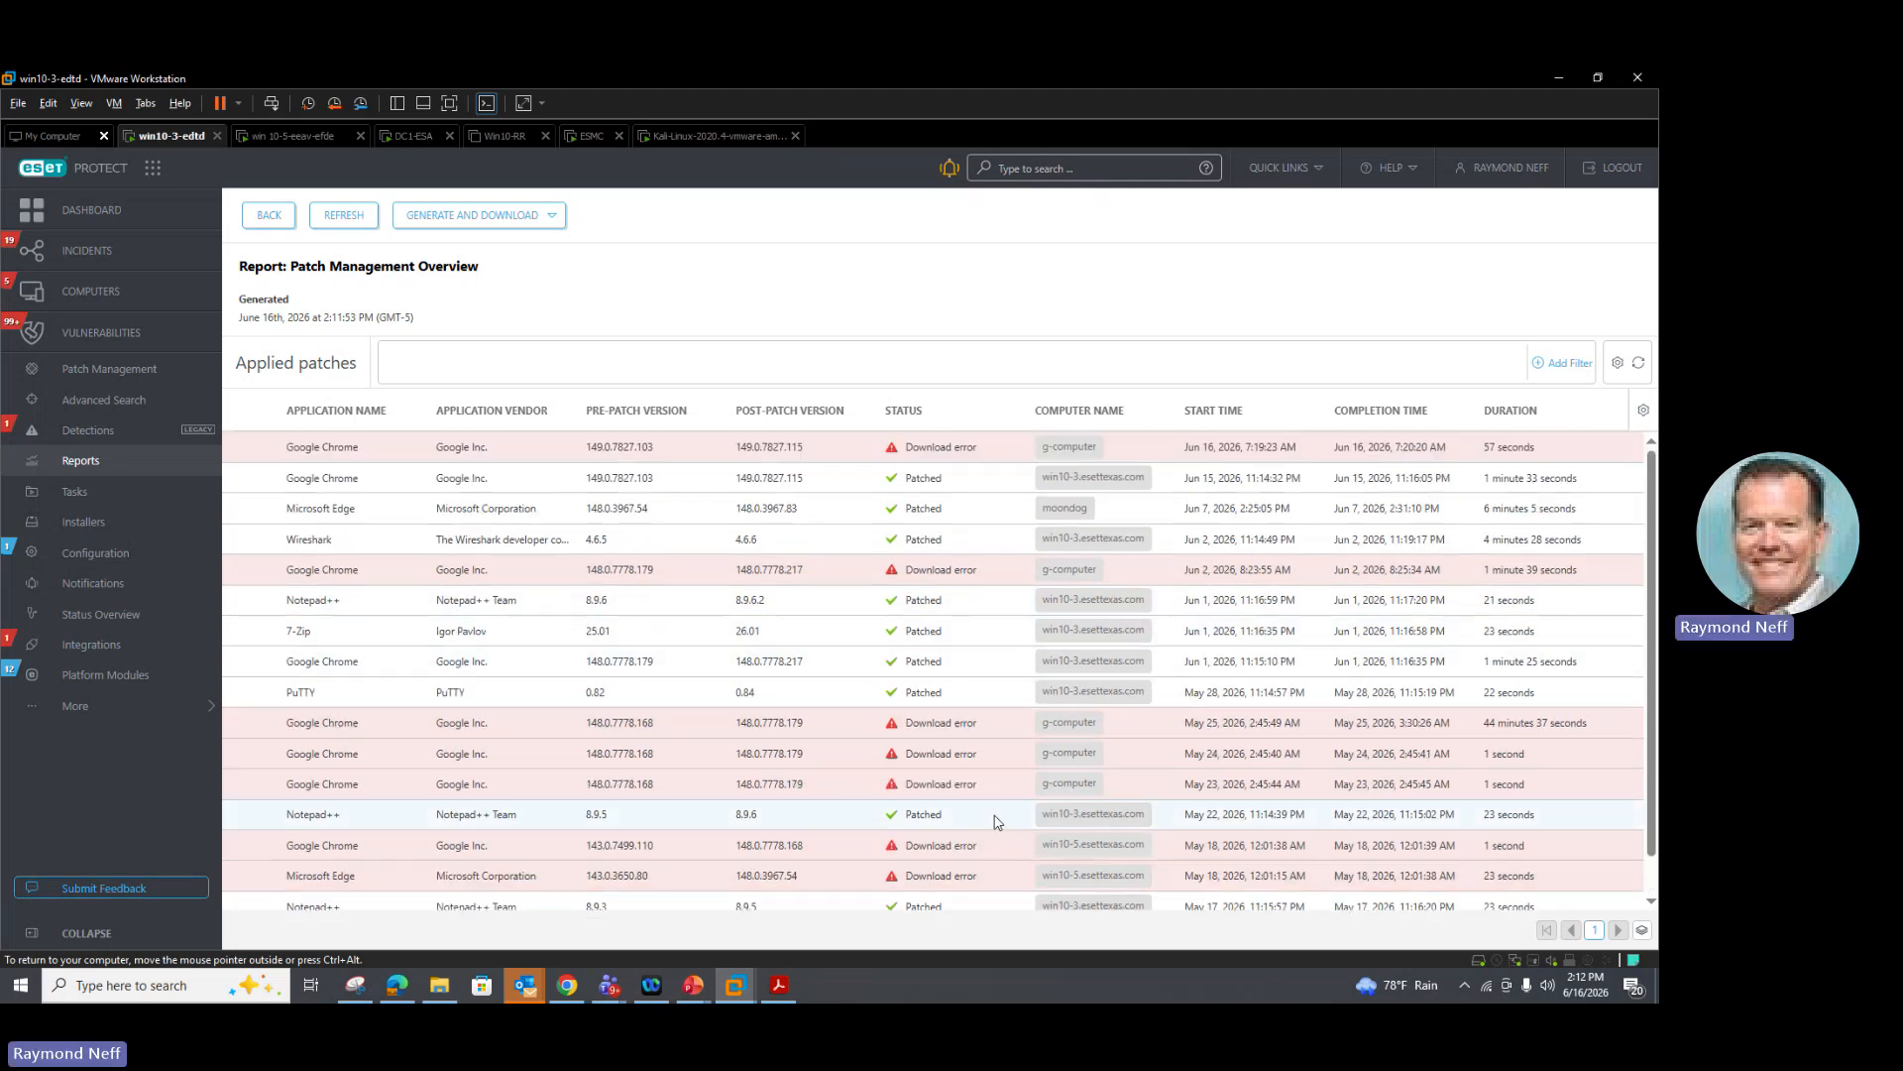
pyautogui.scroll(-1, 997, 820)
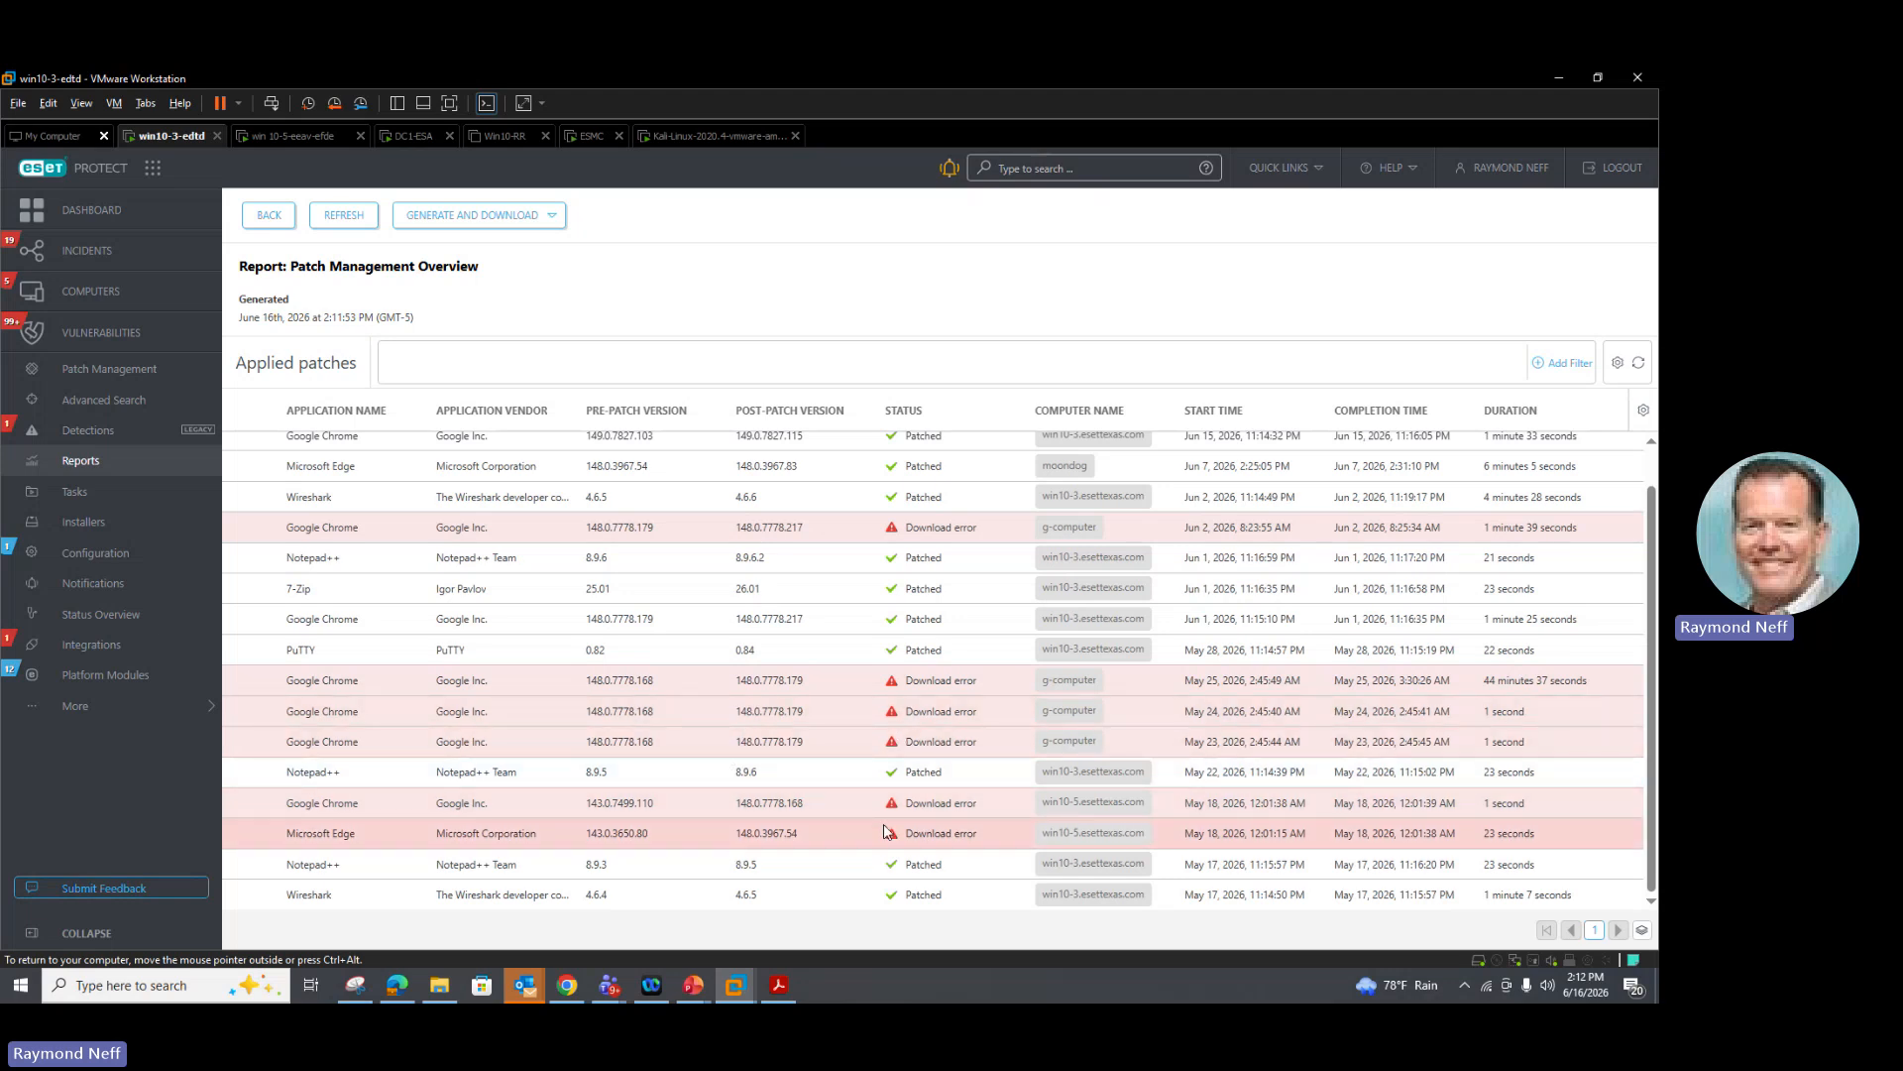
pyautogui.scroll(1, 892, 802)
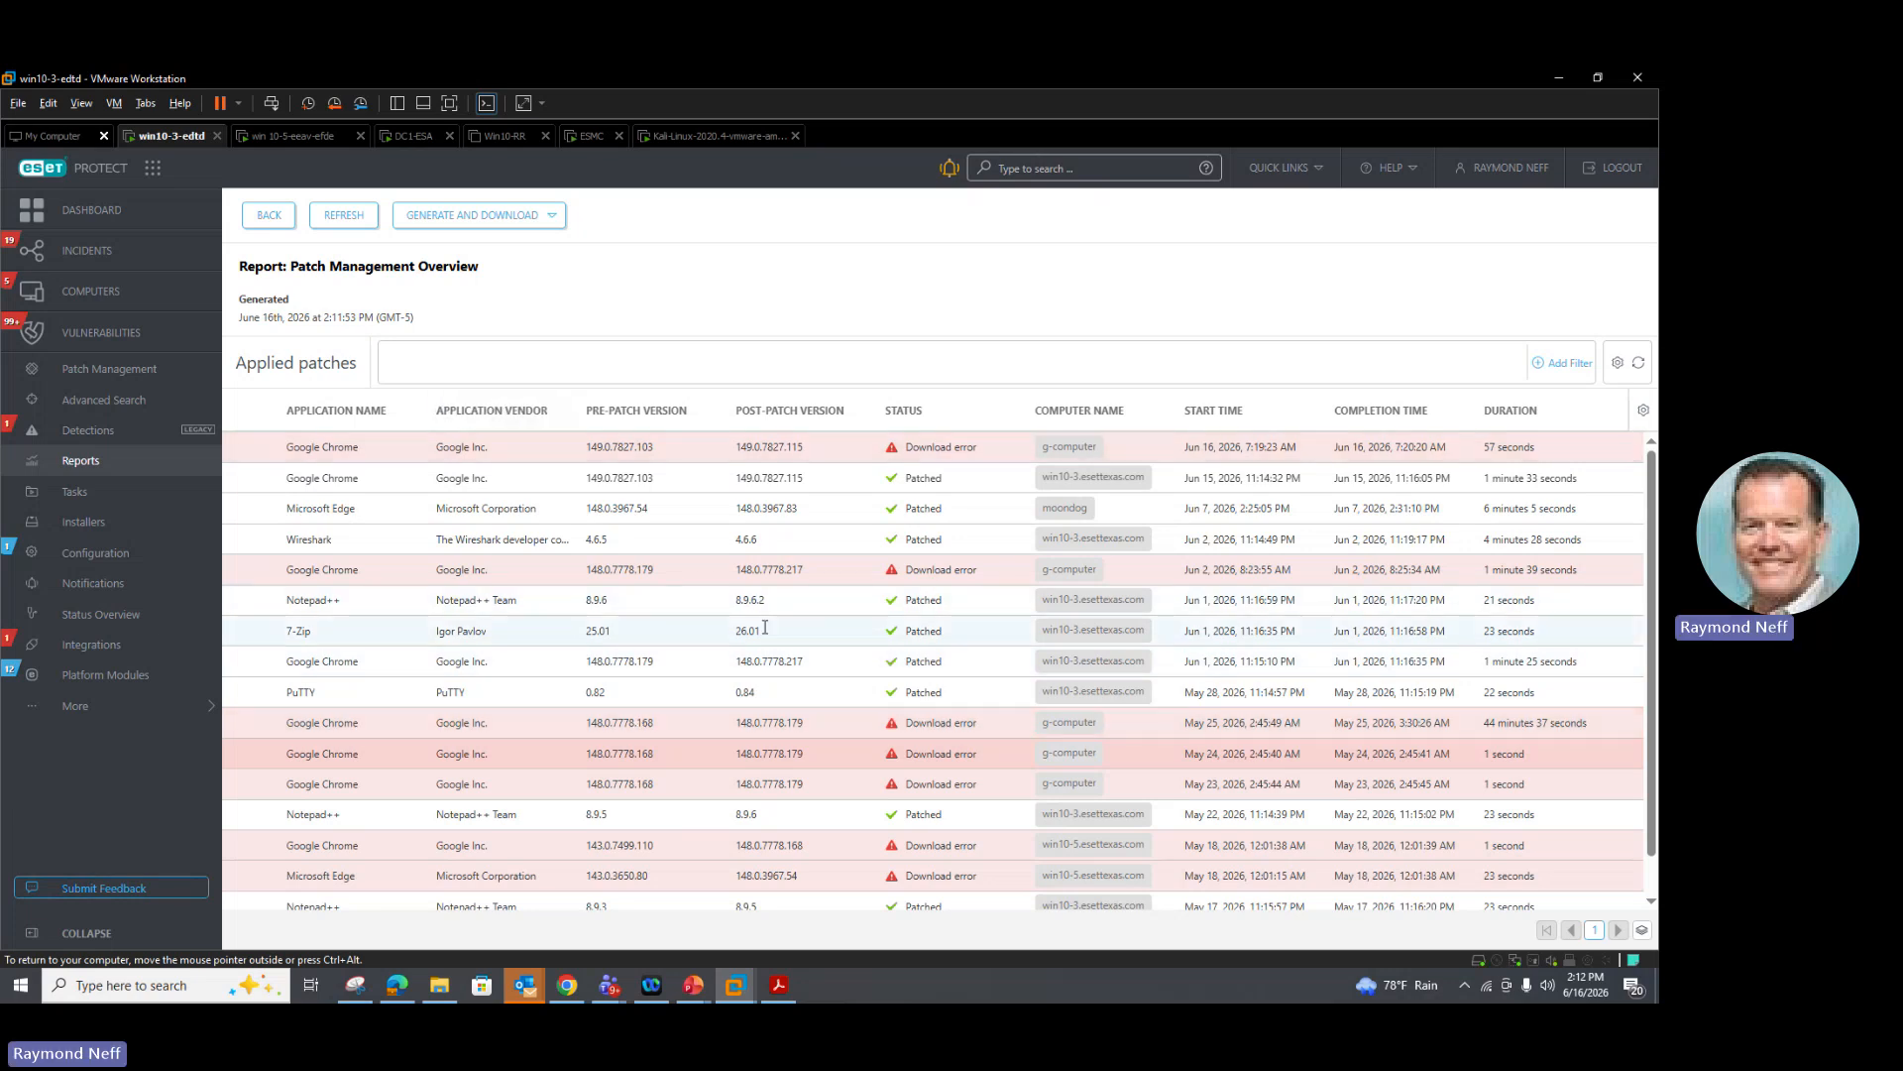
pyautogui.scroll(-1, 764, 628)
pyautogui.scroll(1, 738, 635)
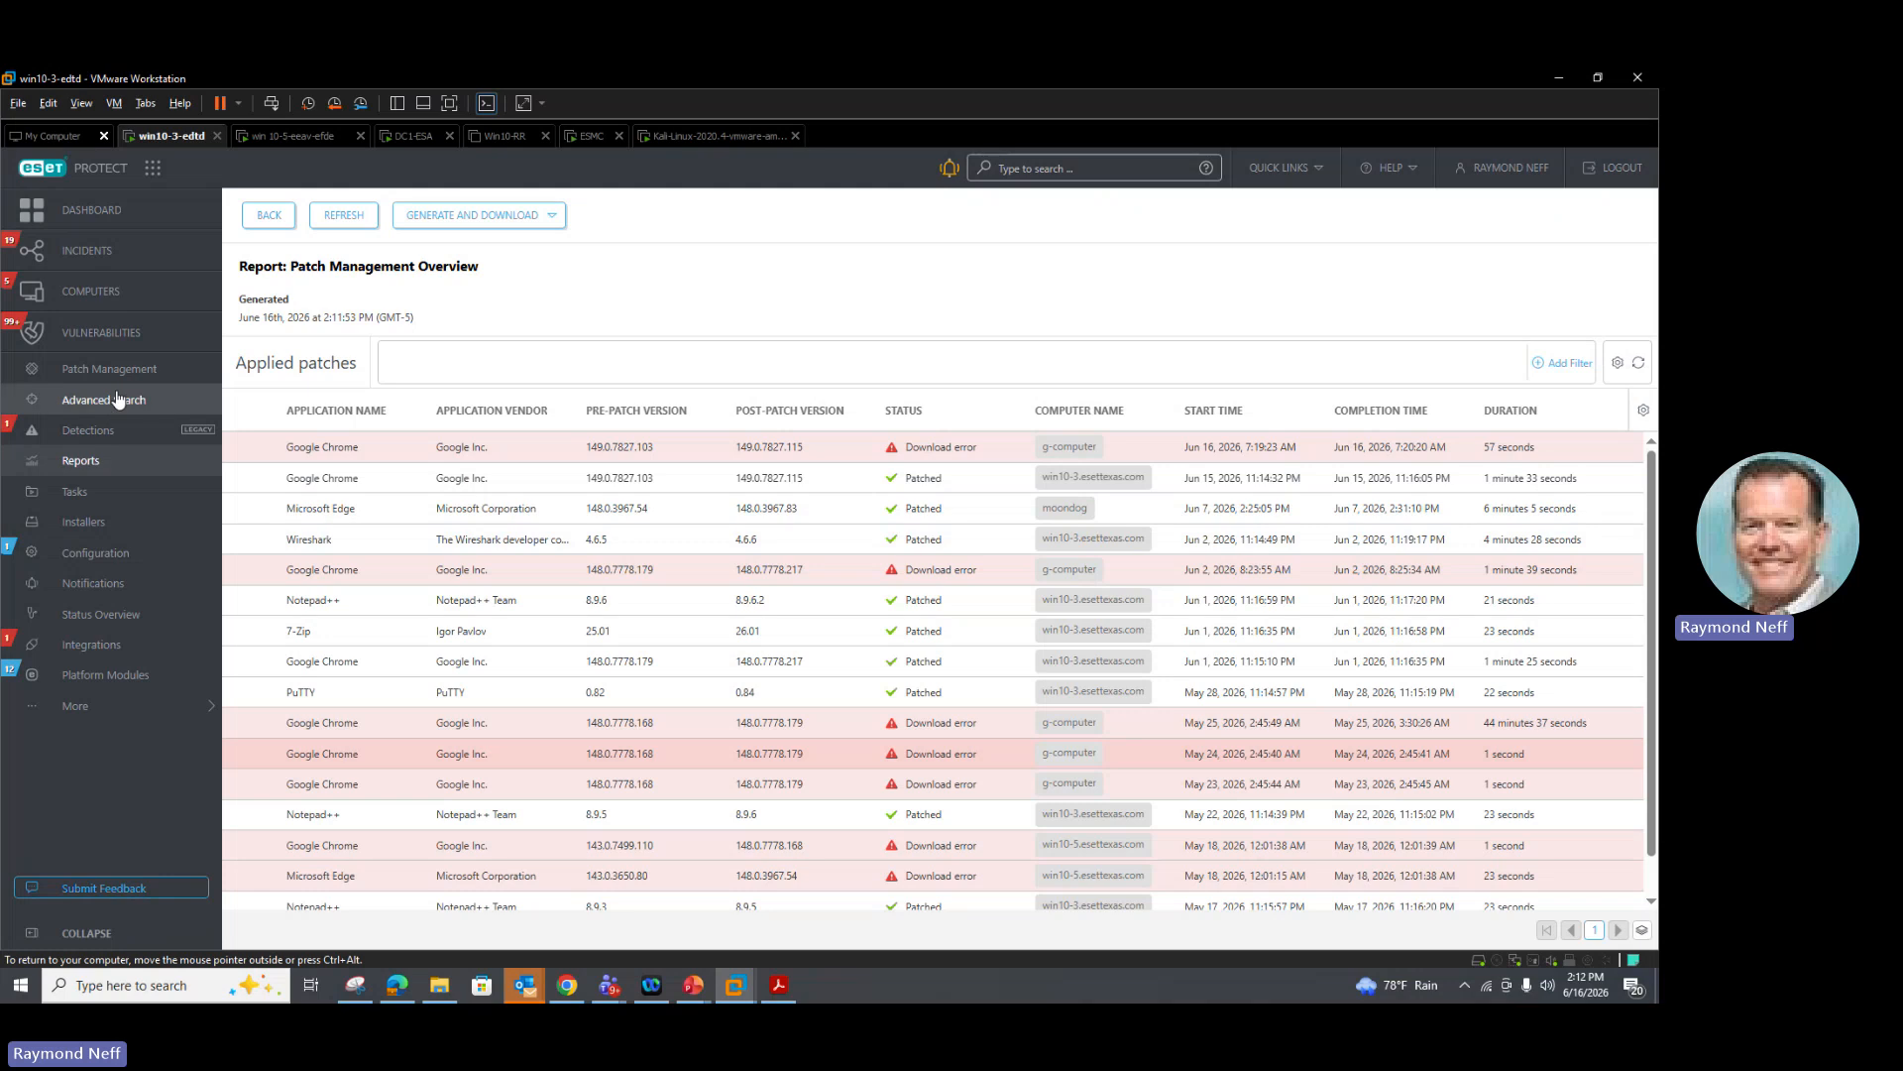
# Step: Open the Vulnerabilities list and review the details of the Google Chrome vulnerability CVE-2026-12009
pyautogui.click(99, 332)
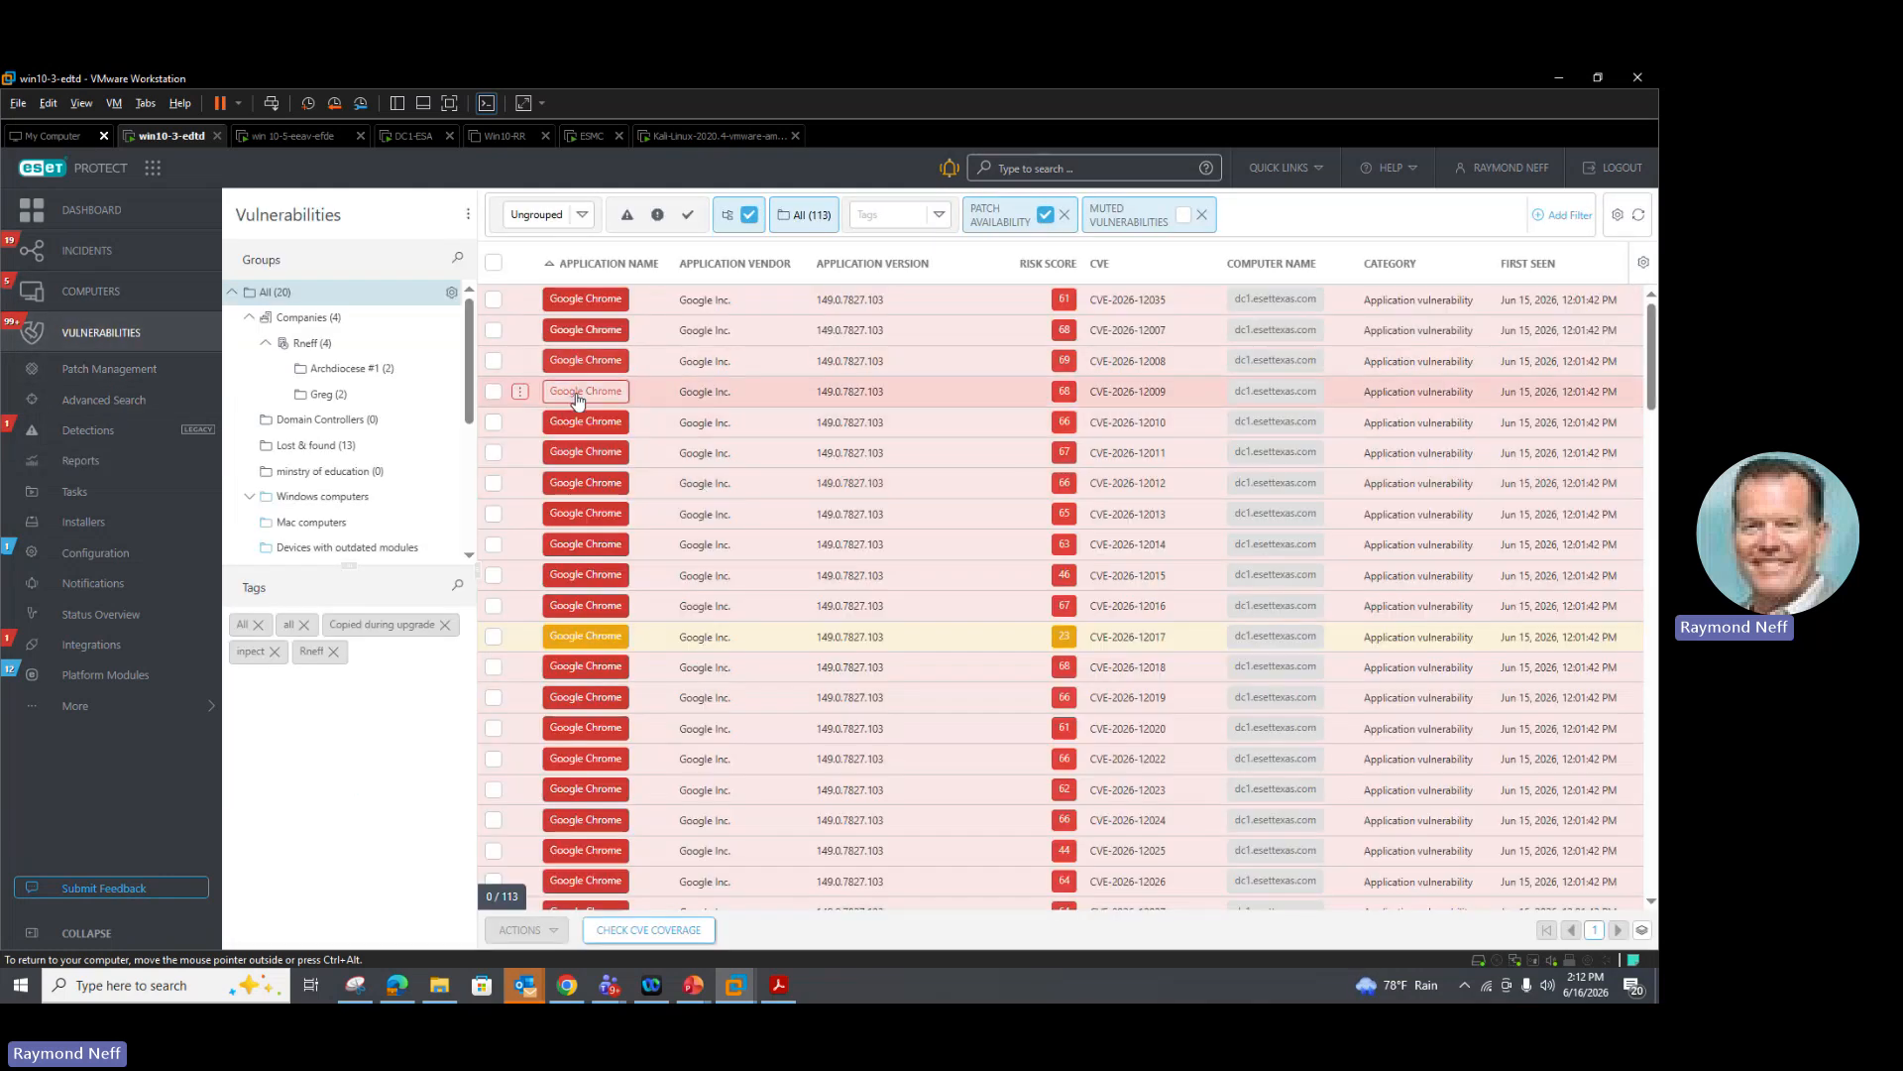
pyautogui.click(578, 397)
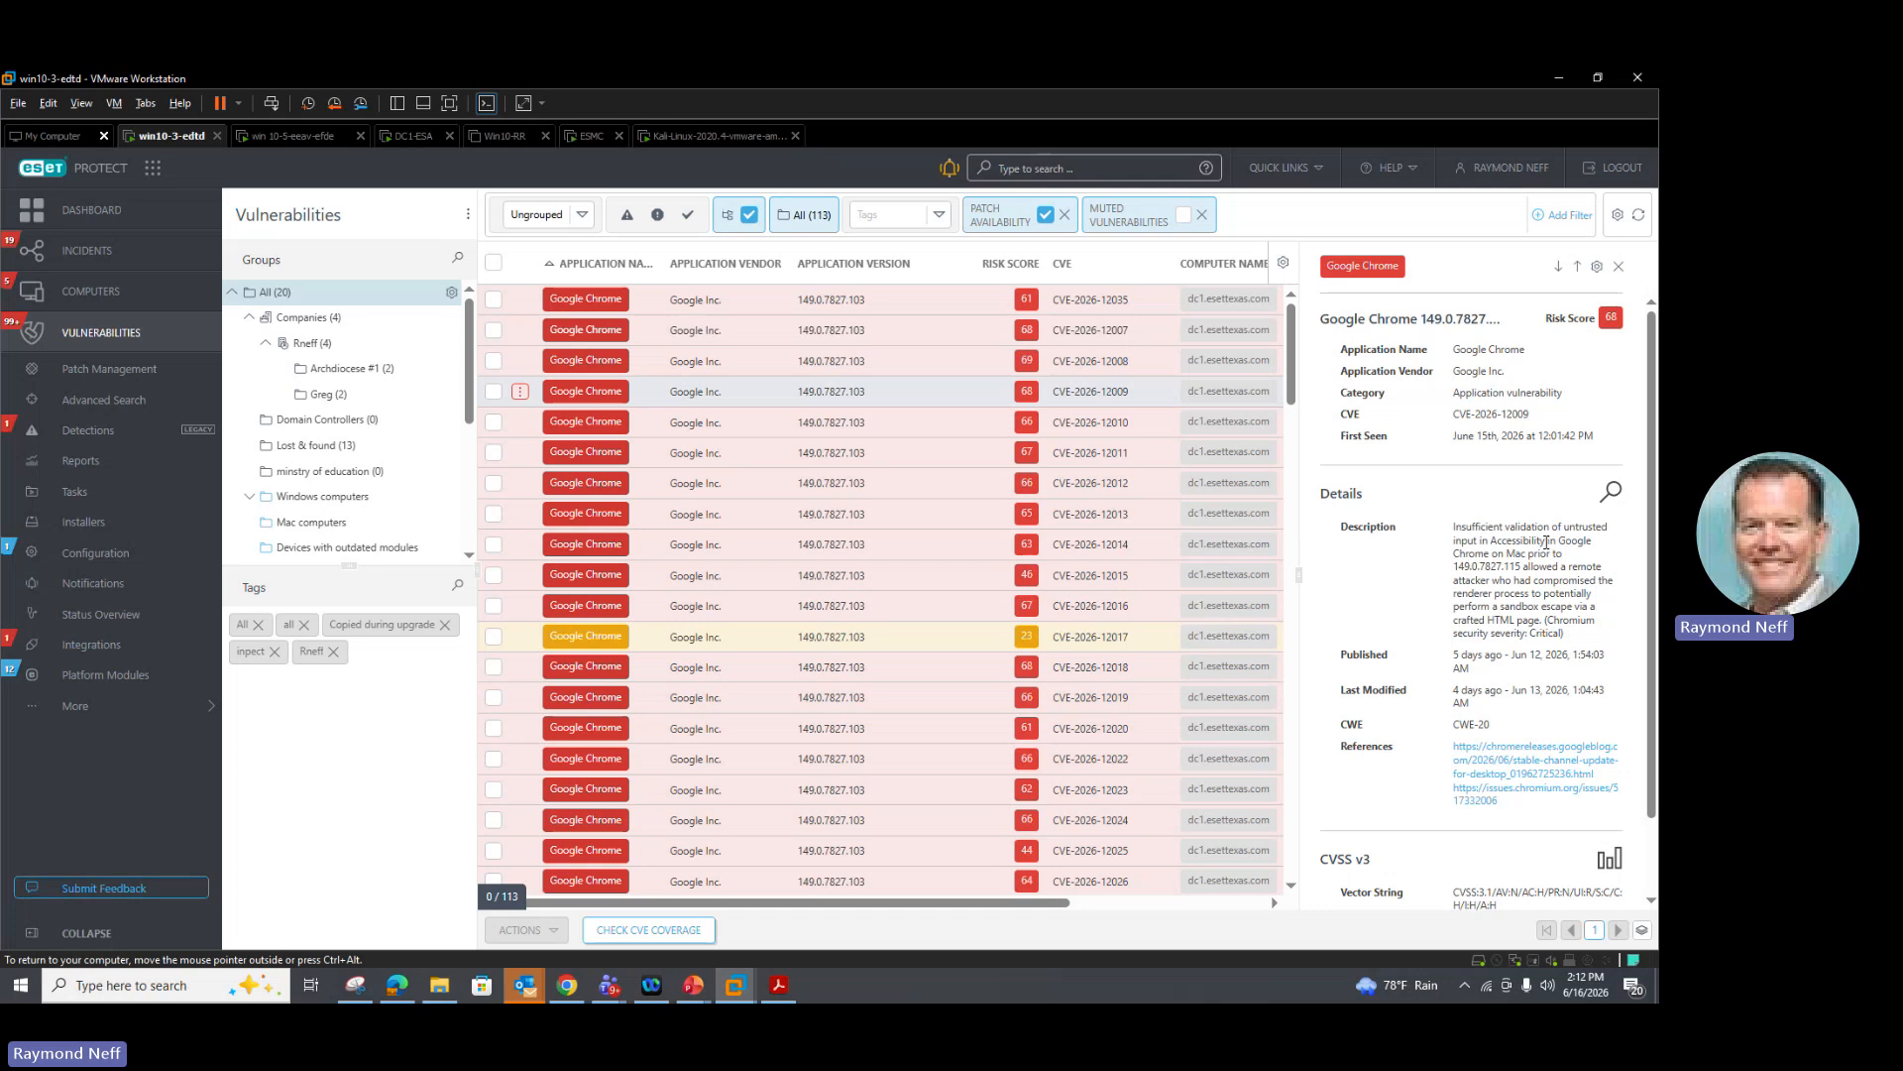
pyautogui.scroll(-1, 1546, 543)
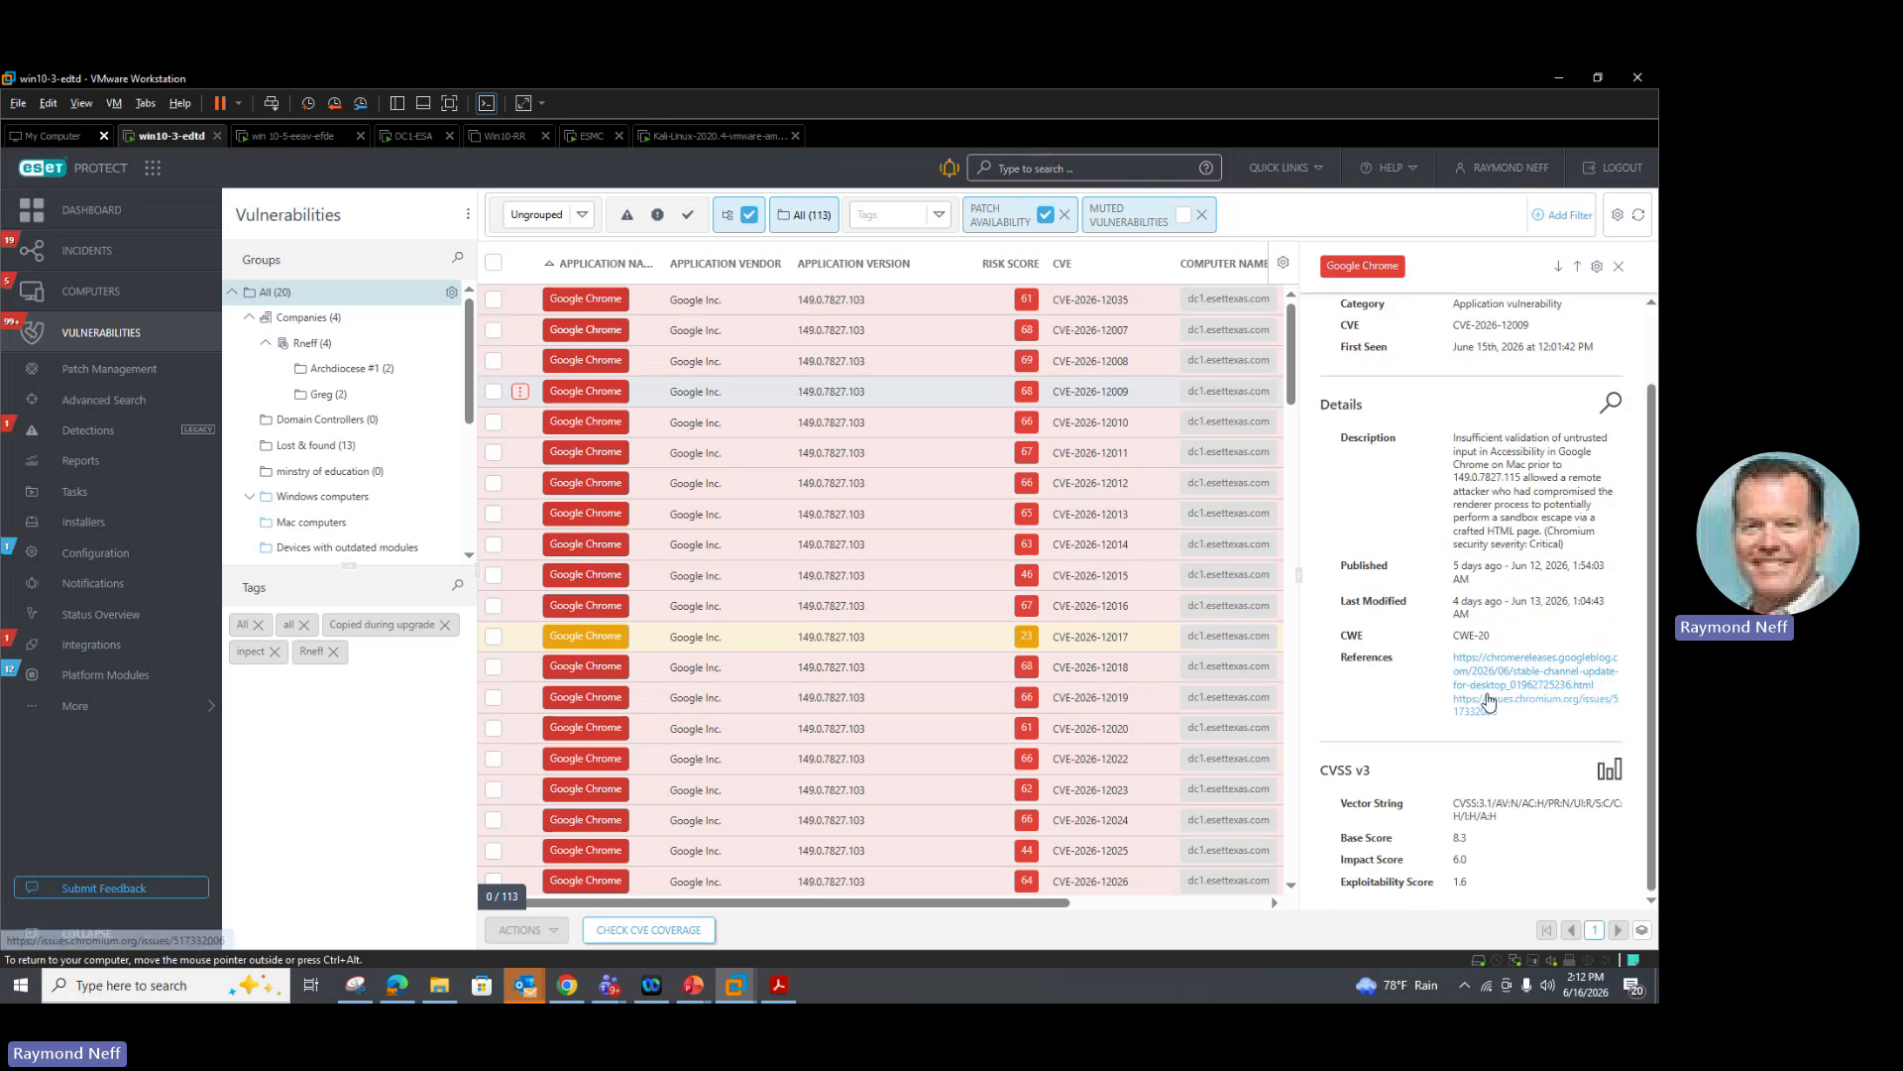
pyautogui.scroll(1, 1487, 699)
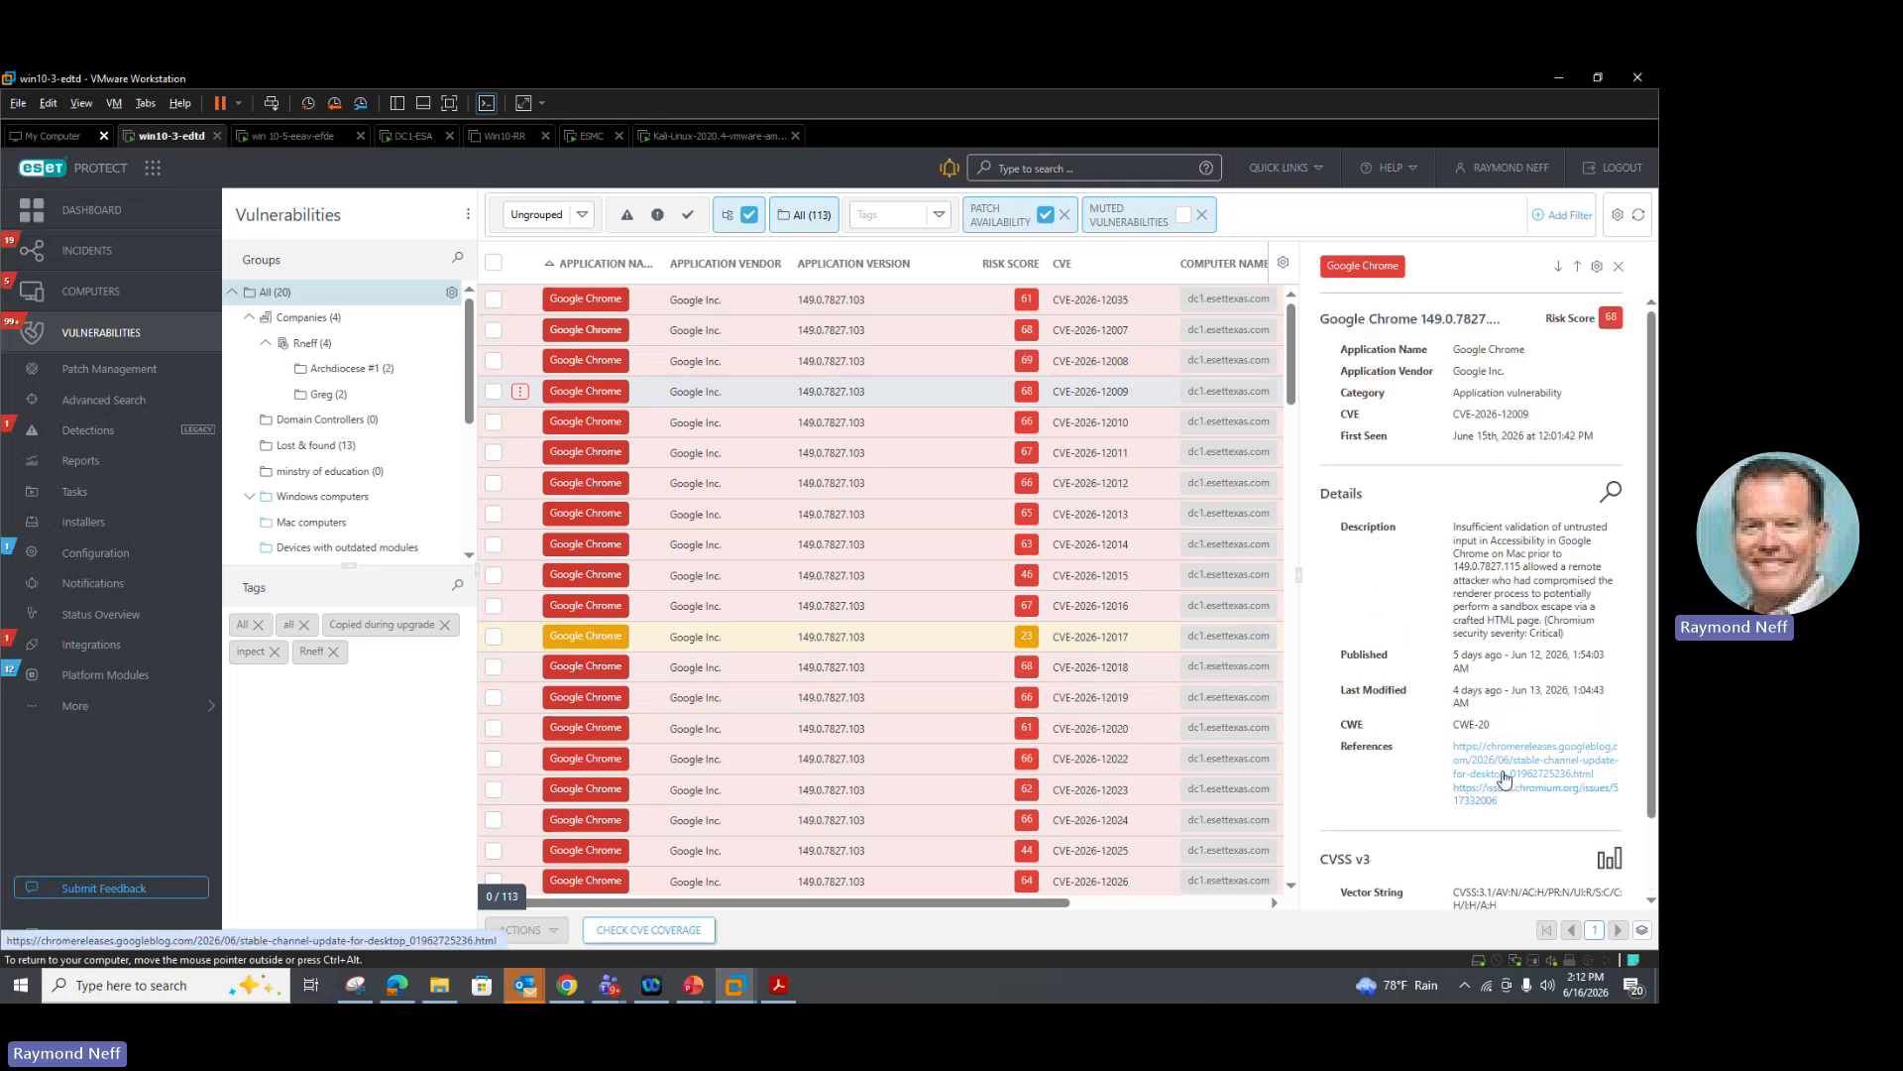
pyautogui.scroll(-1, 1502, 778)
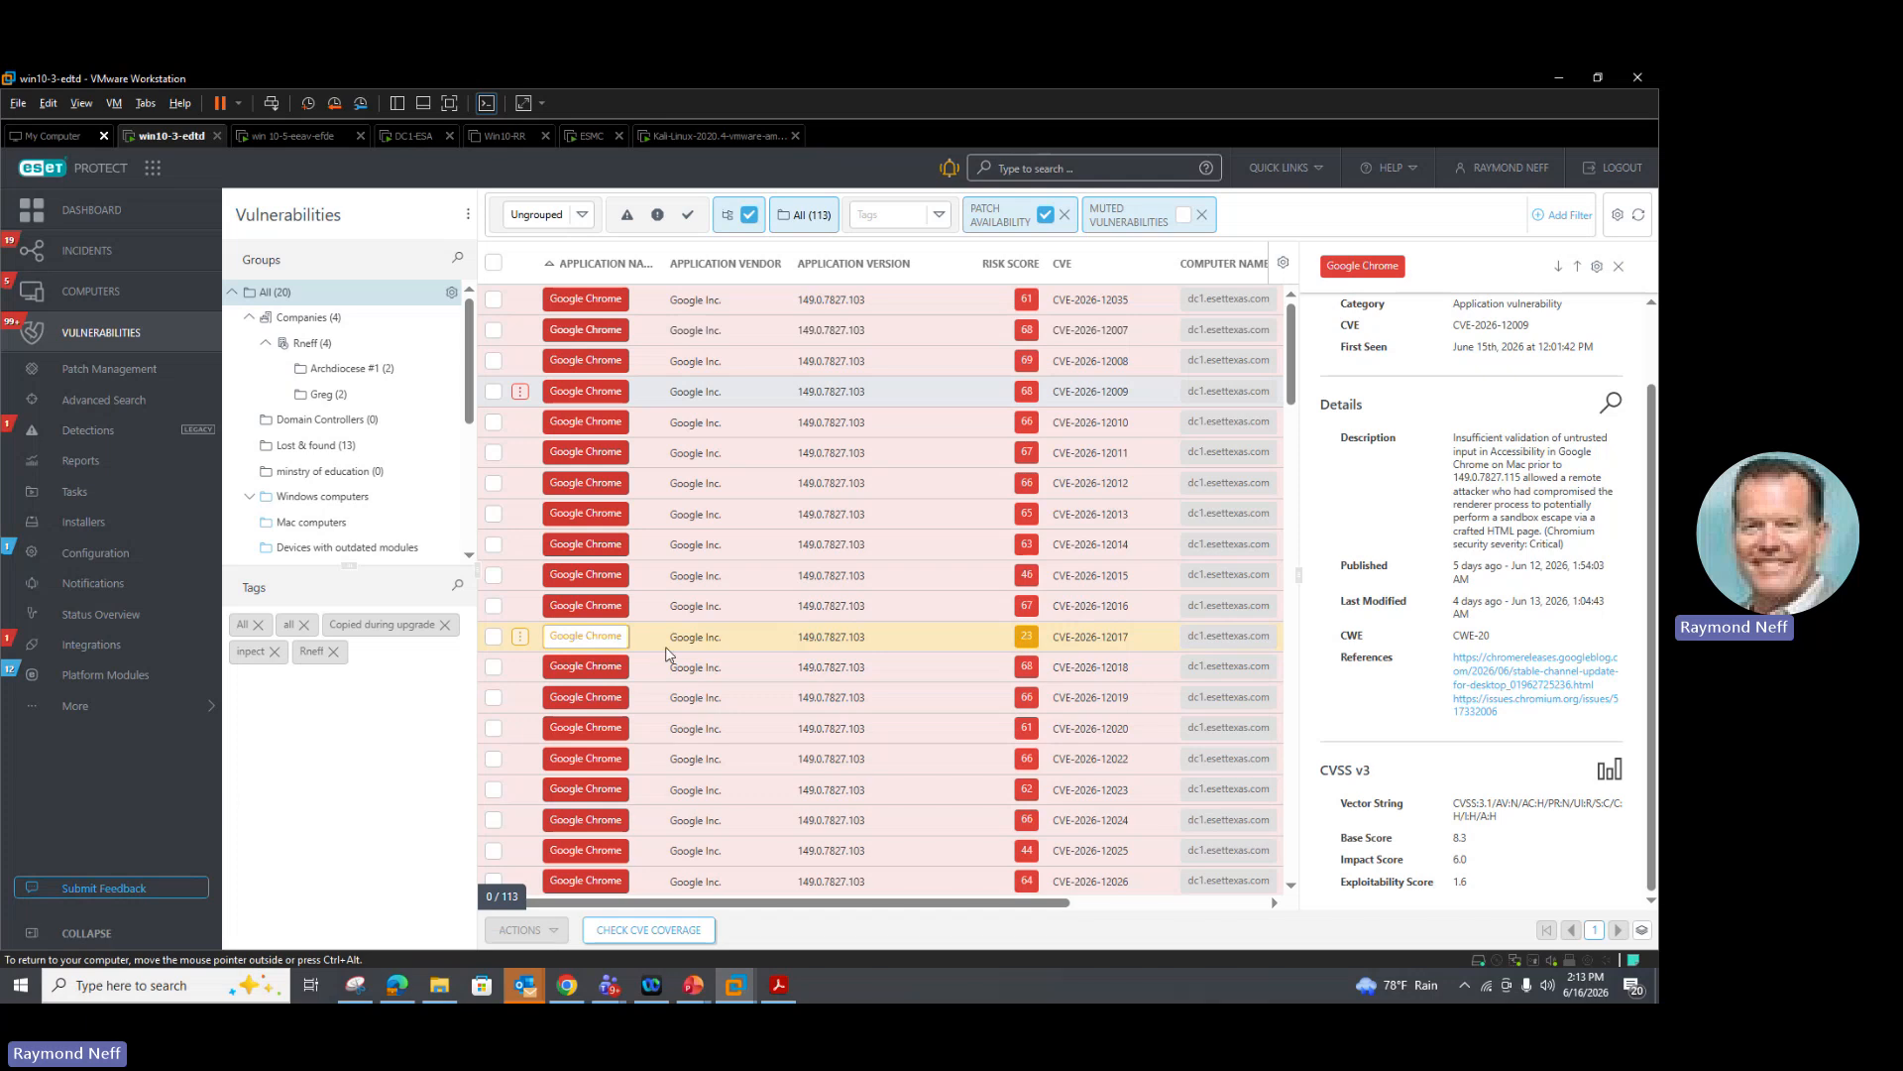
pyautogui.scroll(-2, 667, 655)
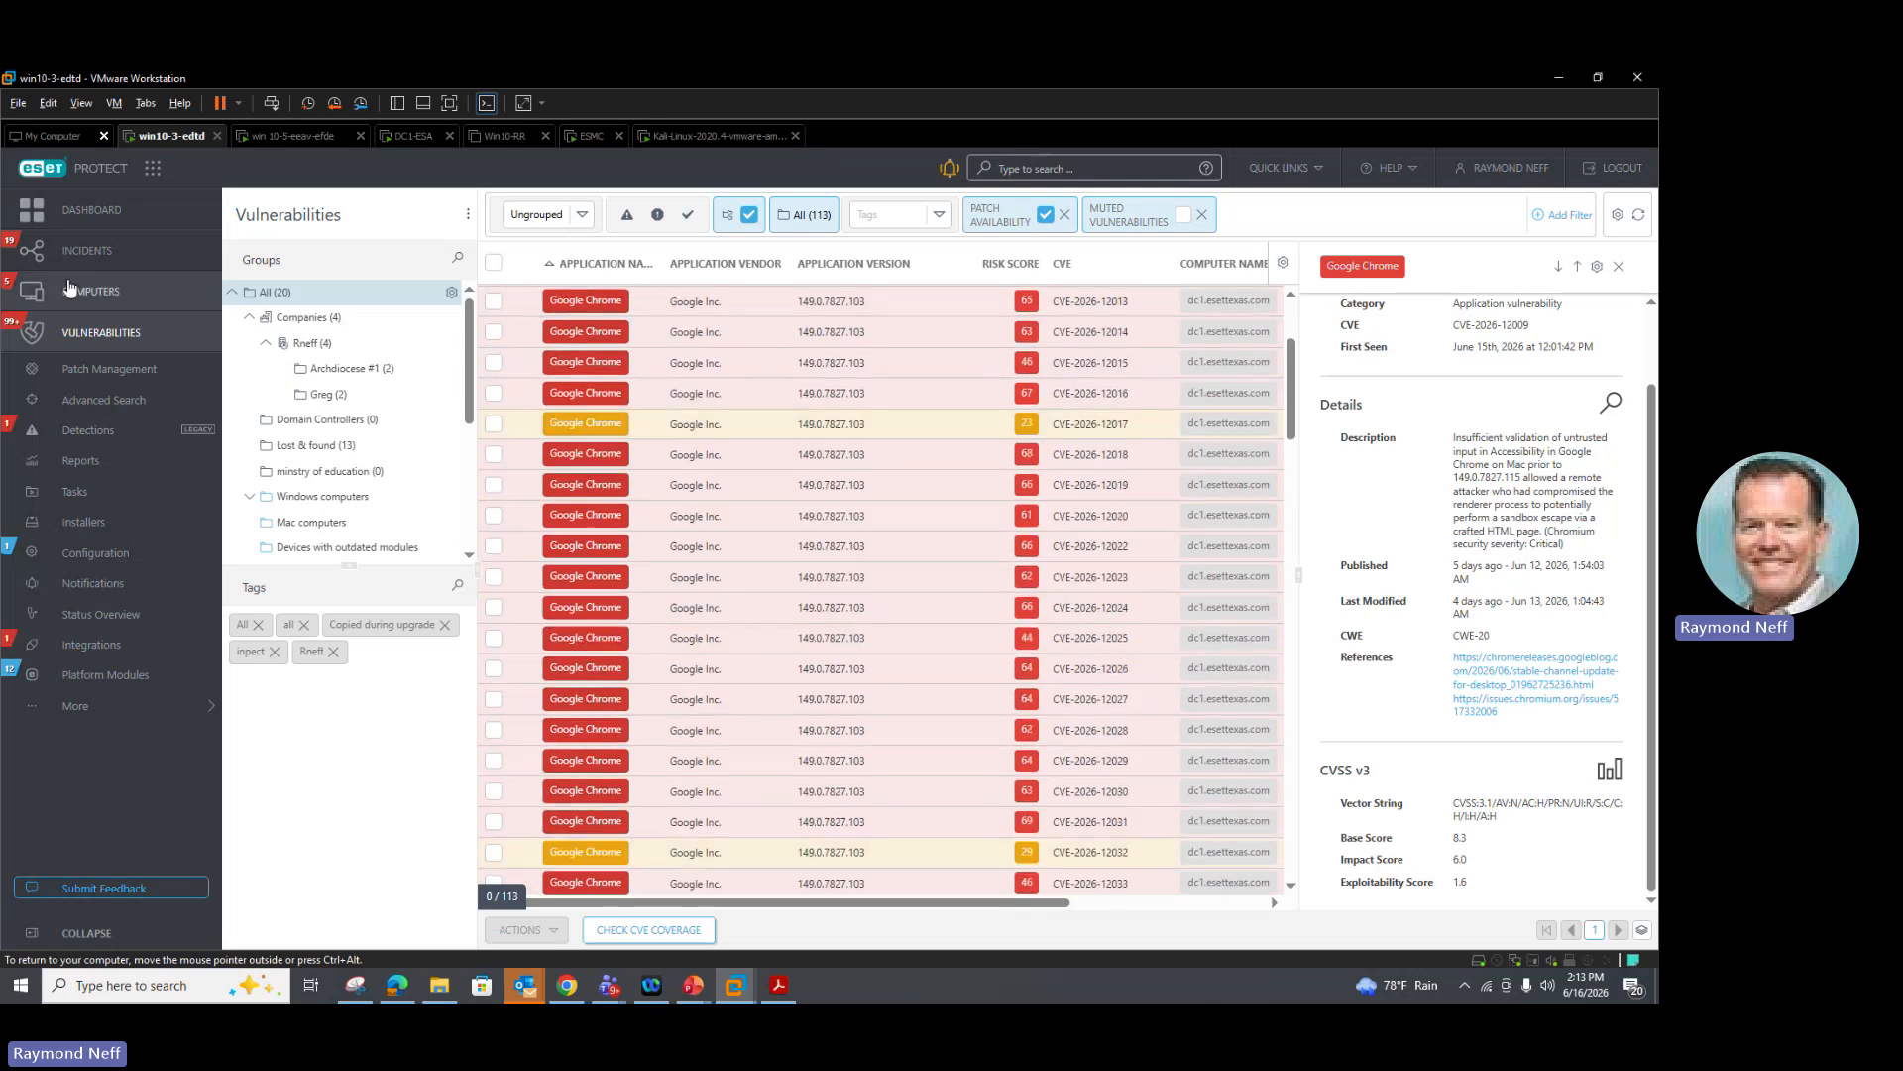
# Step: Go back to the Dashboard
pyautogui.click(73, 212)
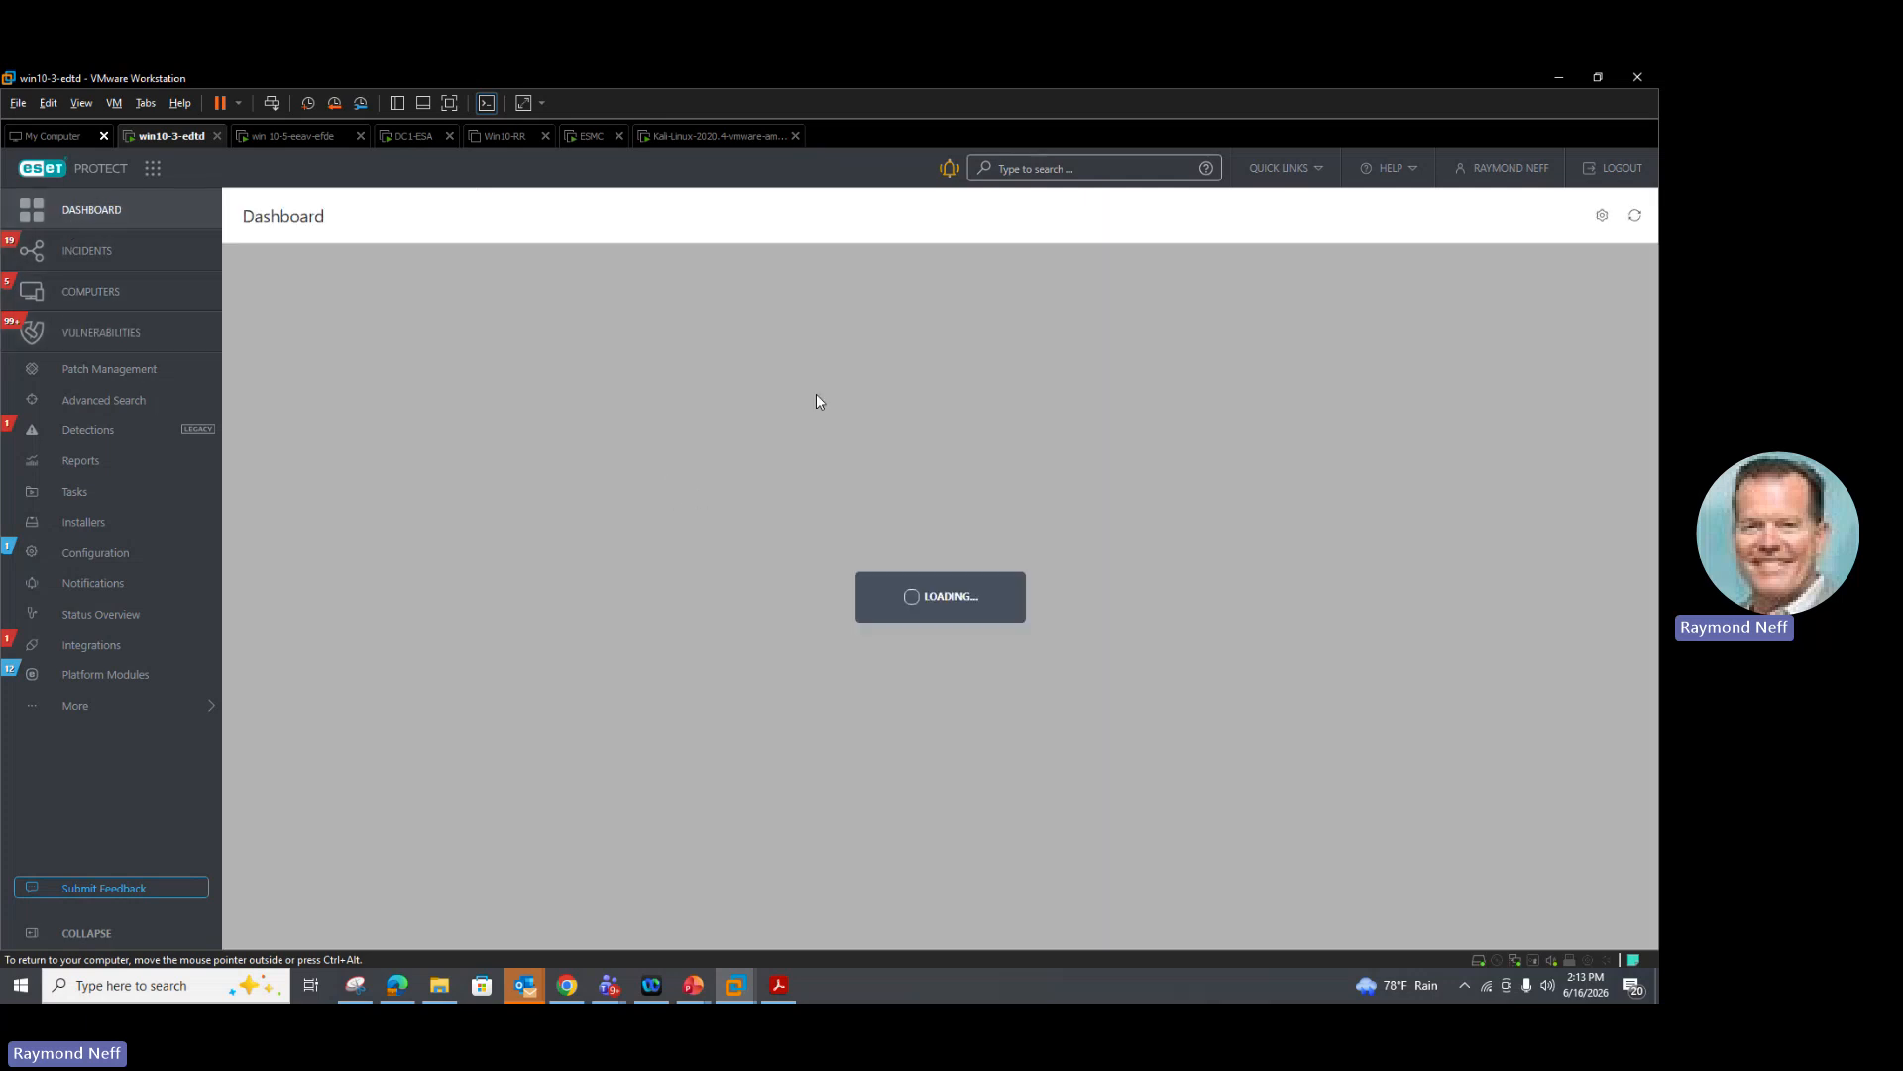